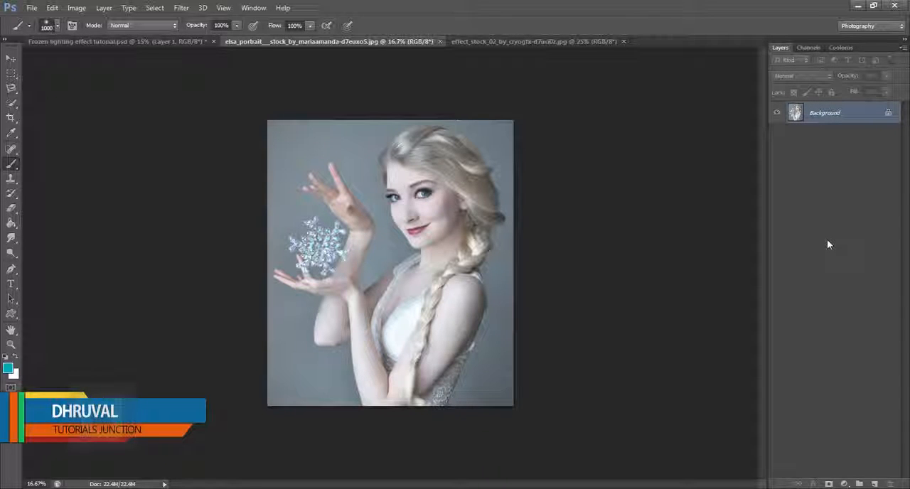
Convert the portrait's locked Background into a regular layer named Layer 0 and duplicate it
click(534, 41)
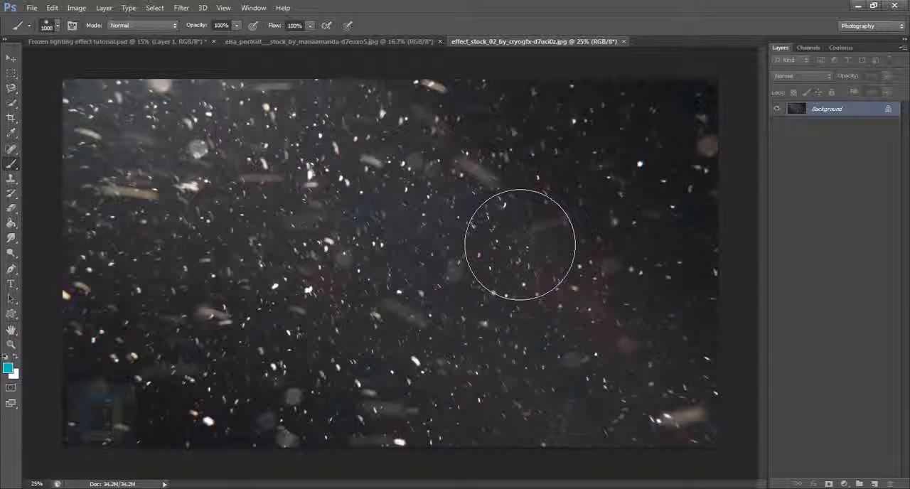
click(393, 41)
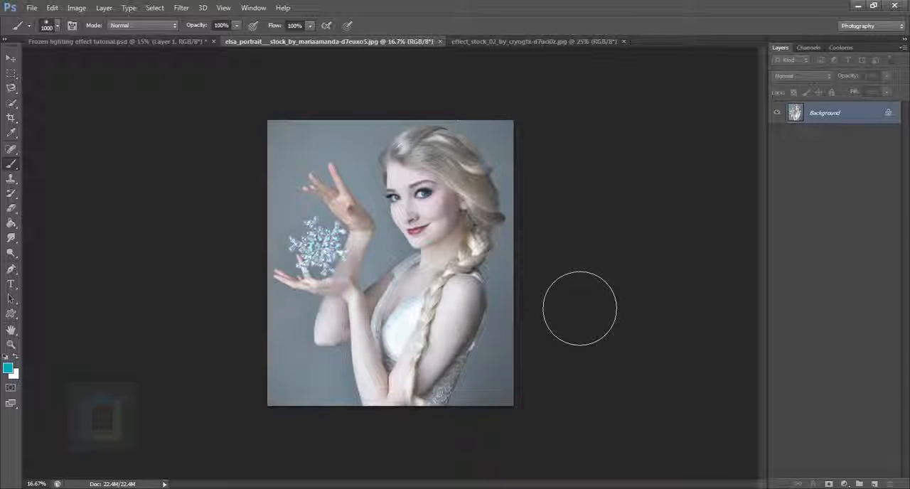
double_click(866, 115)
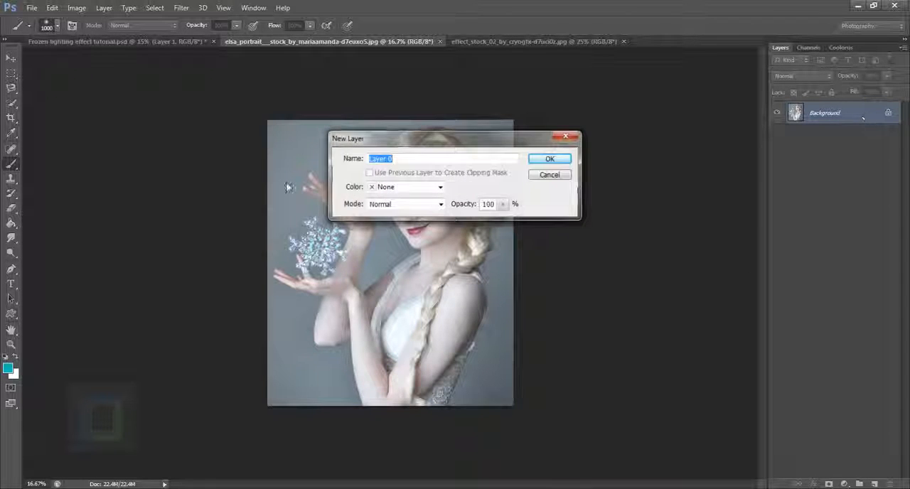
click(538, 162)
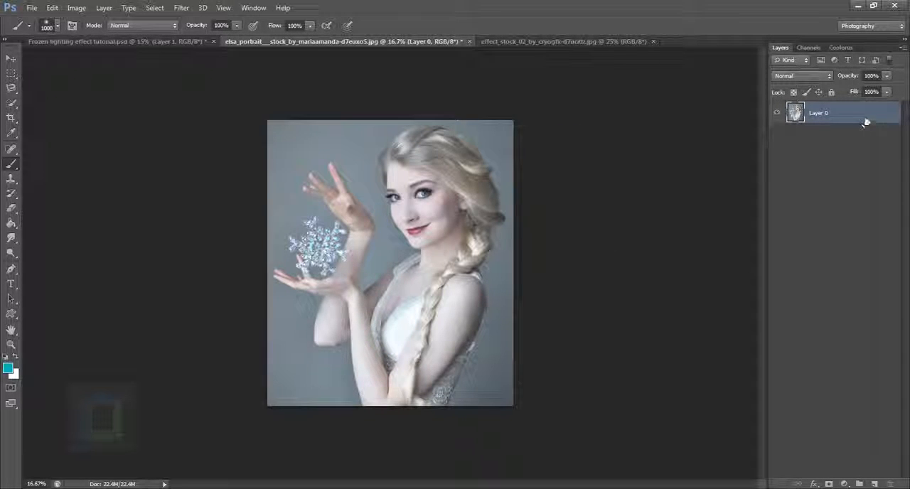
key(ctrl+j)
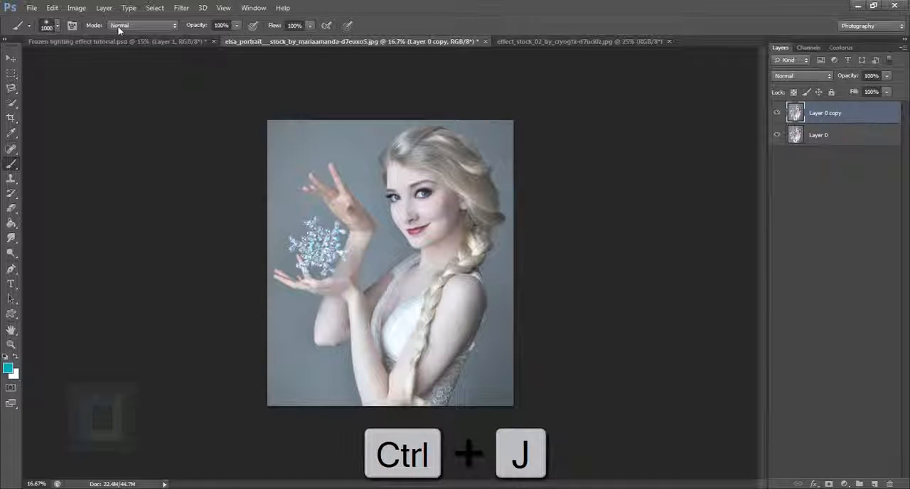
Apply Shadows/Highlights to the duplicated portrait layer with a highlights amount of 28%, and compare it with the original
click(77, 7)
mouse_move(77, 36)
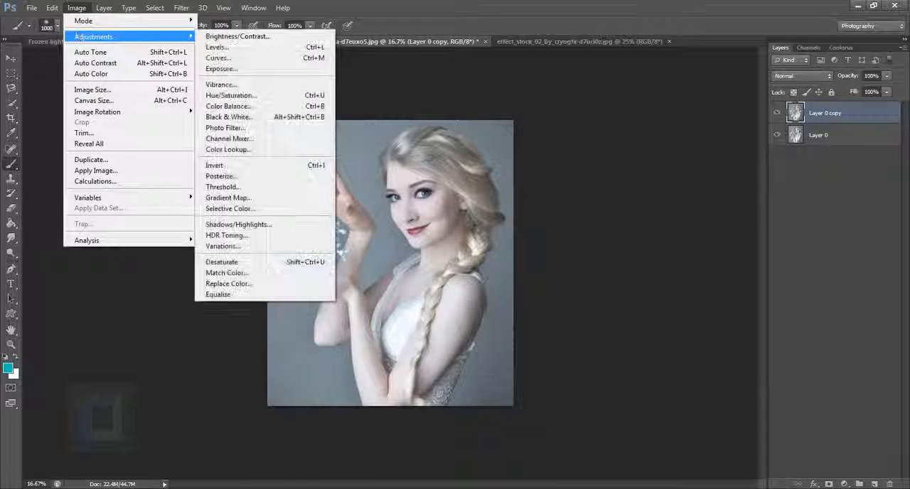
click(248, 224)
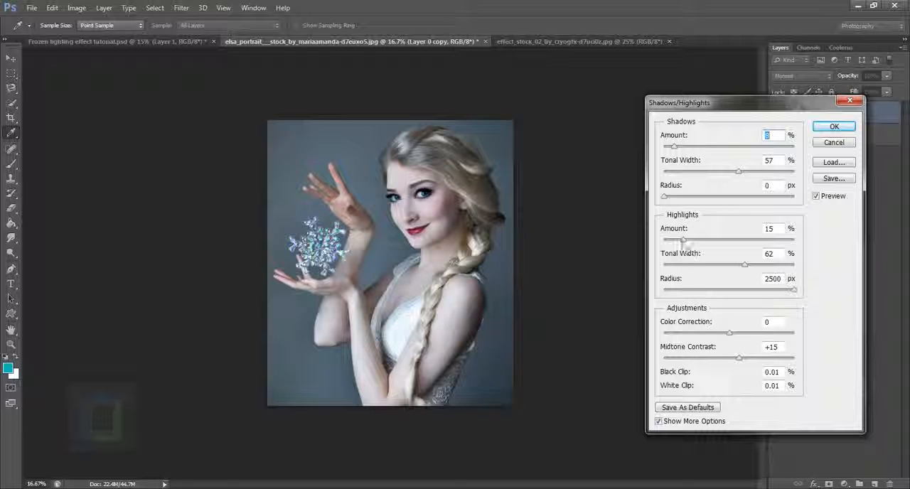
drag(683, 240, 701, 246)
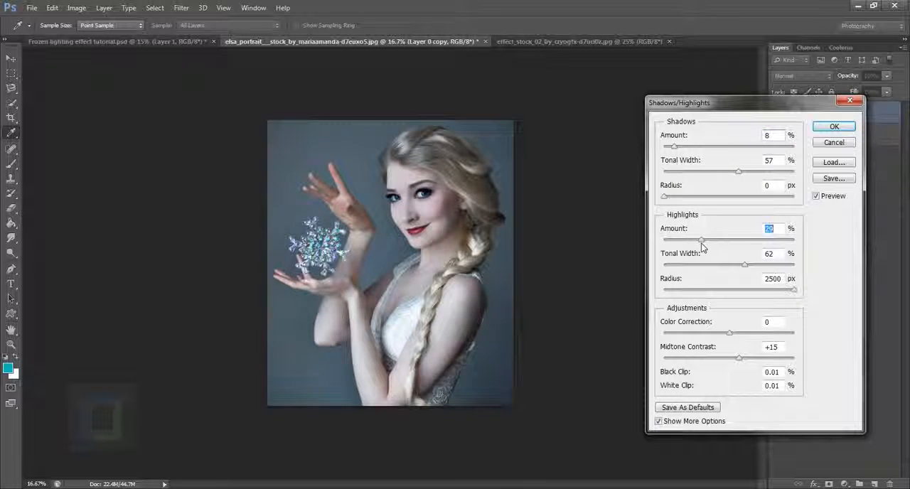
click(834, 126)
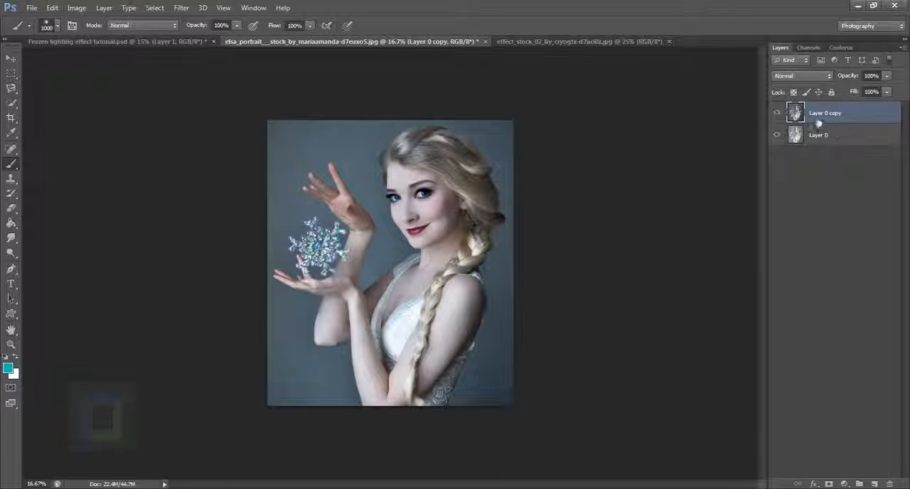
click(778, 113)
click(777, 113)
Choose the Magnetic Lasso tool and add a new empty layer above the portrait copy
scroll(761, 264, up, 2)
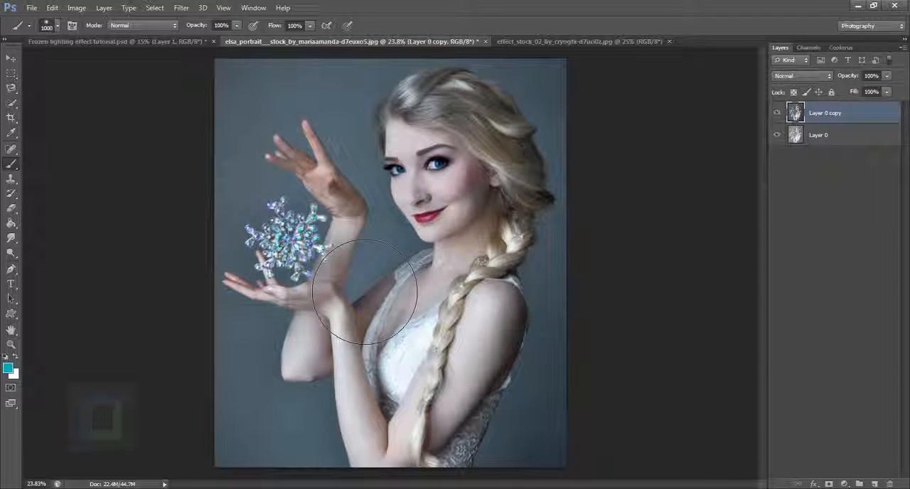
scroll(364, 295, up, 4)
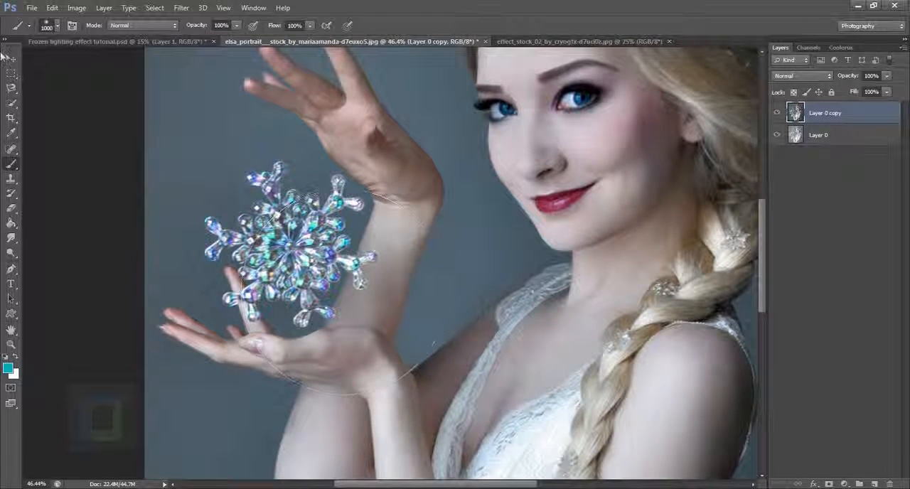
click(11, 88)
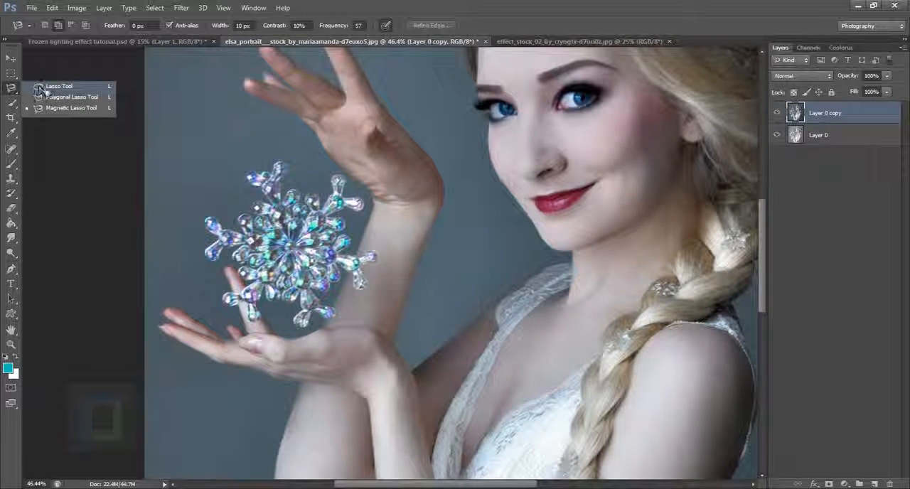
click(57, 109)
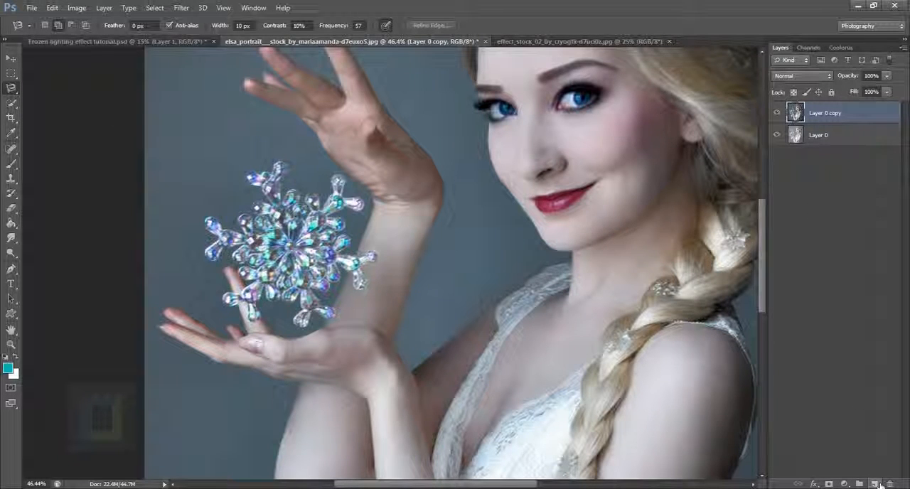
click(874, 483)
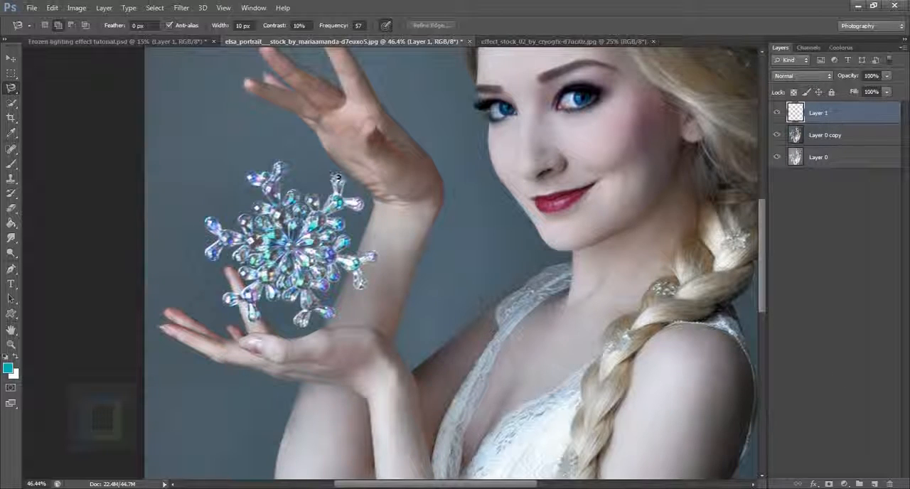
Trace around the whole crystal snowflake with the Magnetic Lasso and close the outline into a selection
scroll(213, 245, up, 5)
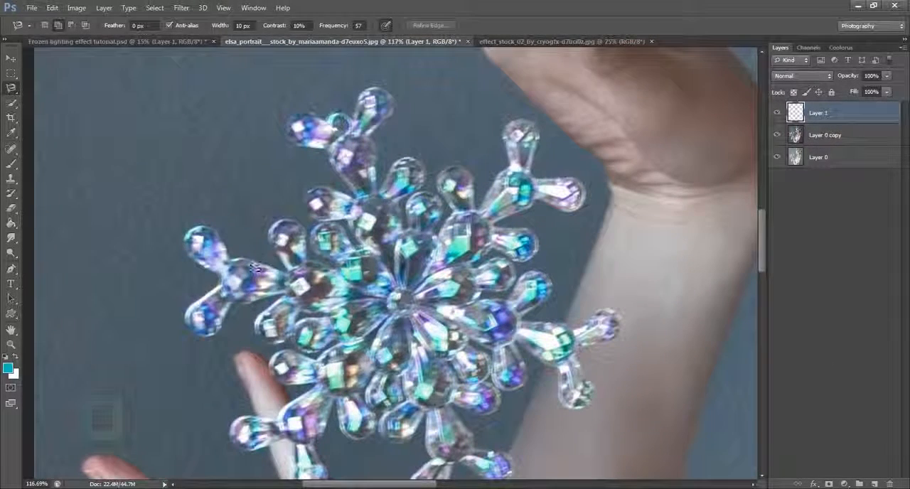
click(222, 277)
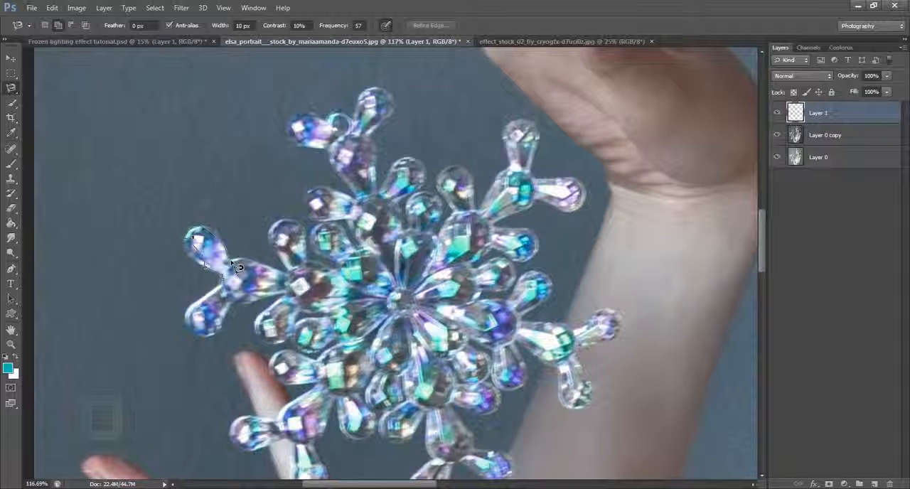
key(BackSpace)
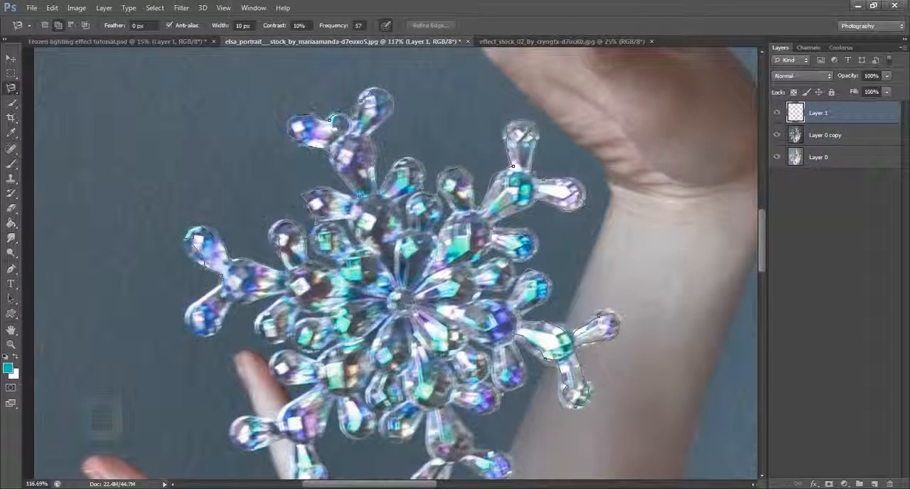
drag(480, 453, 398, 266)
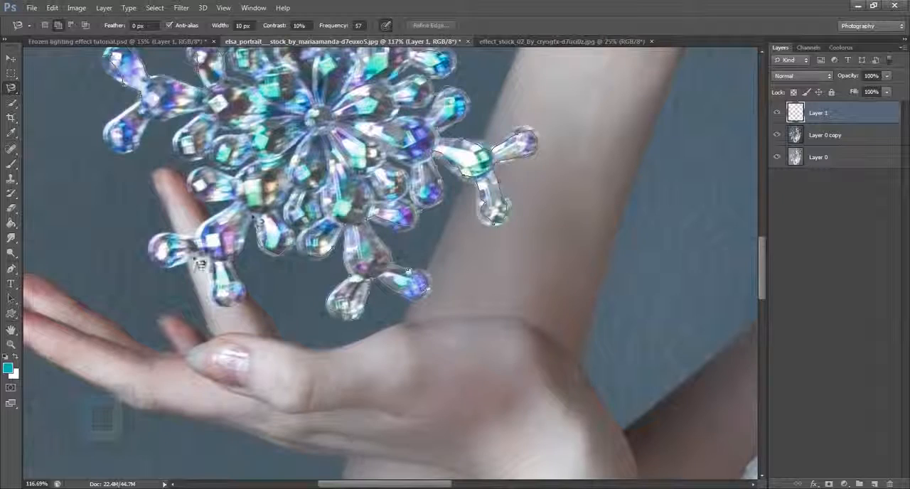
click(147, 104)
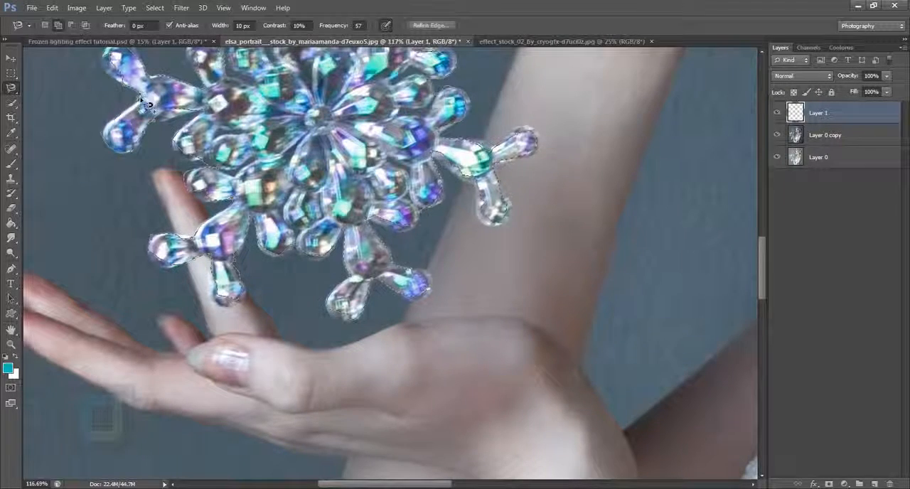
click(142, 102)
click(141, 100)
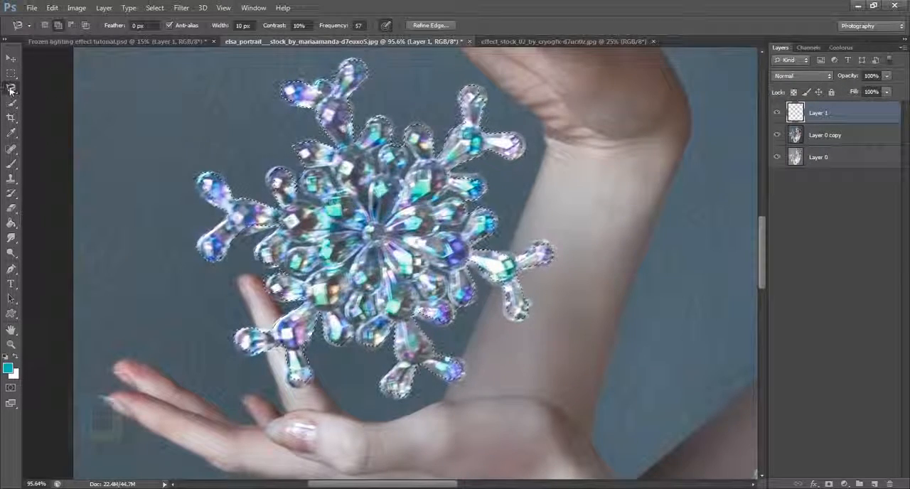
Stroke the snowflake selection on the new layer with a centered 4 px line in white (ffffff)
right_click(361, 189)
click(390, 361)
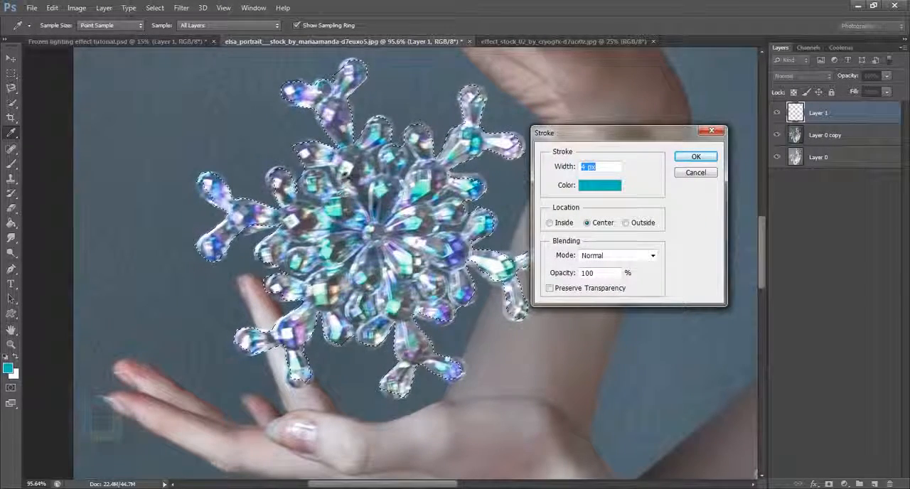
click(600, 186)
click(500, 315)
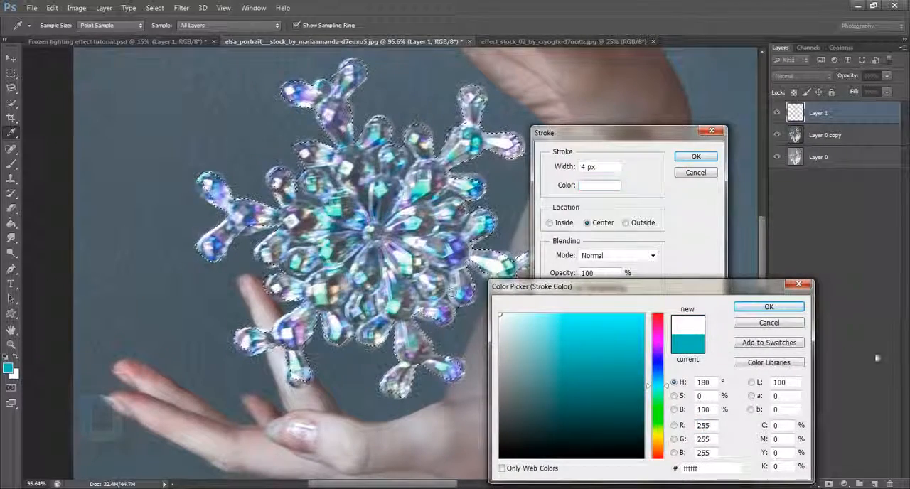
click(769, 307)
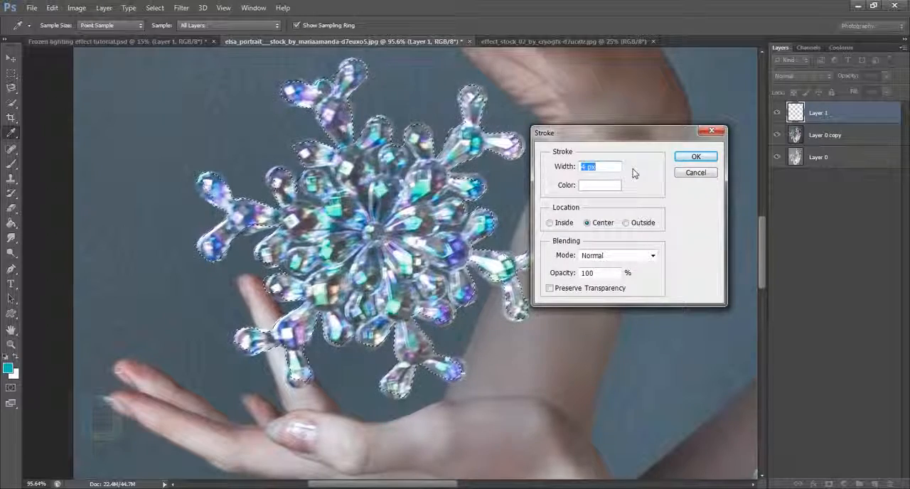
click(687, 158)
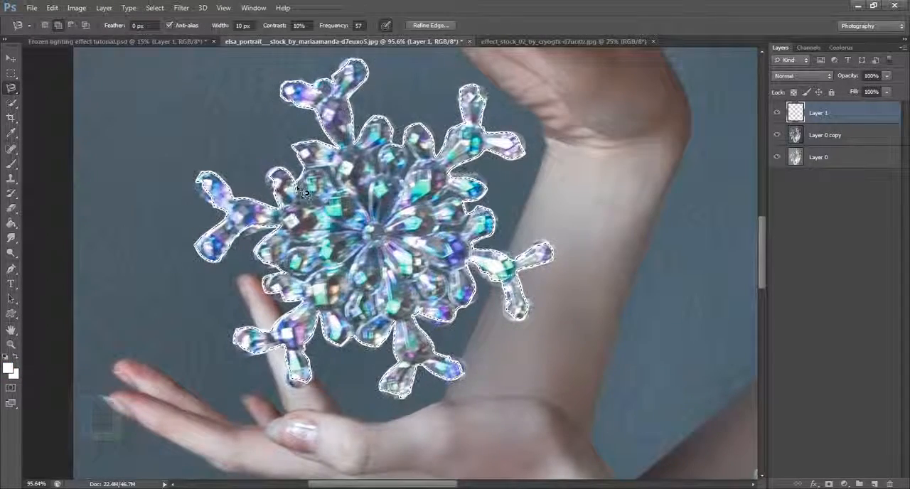
Stroke the snowflake selection again with a centered white line 10 px wide, and deselect it
right_click(347, 185)
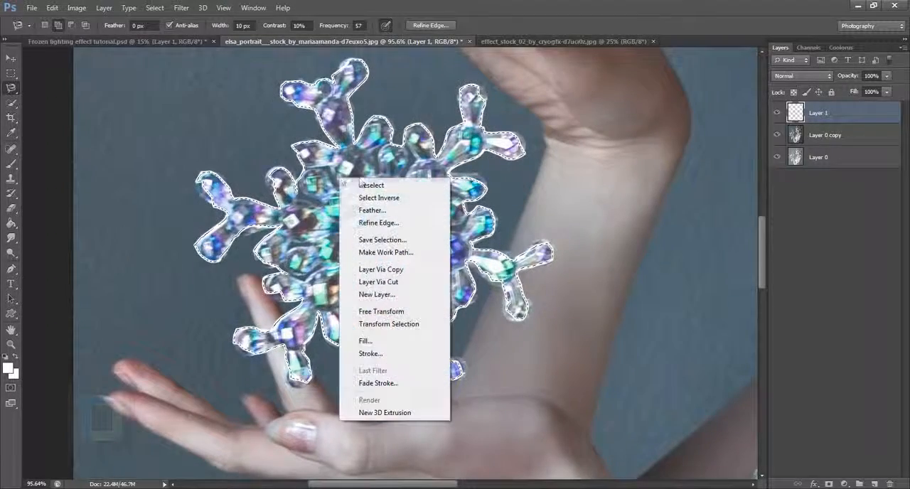
click(363, 371)
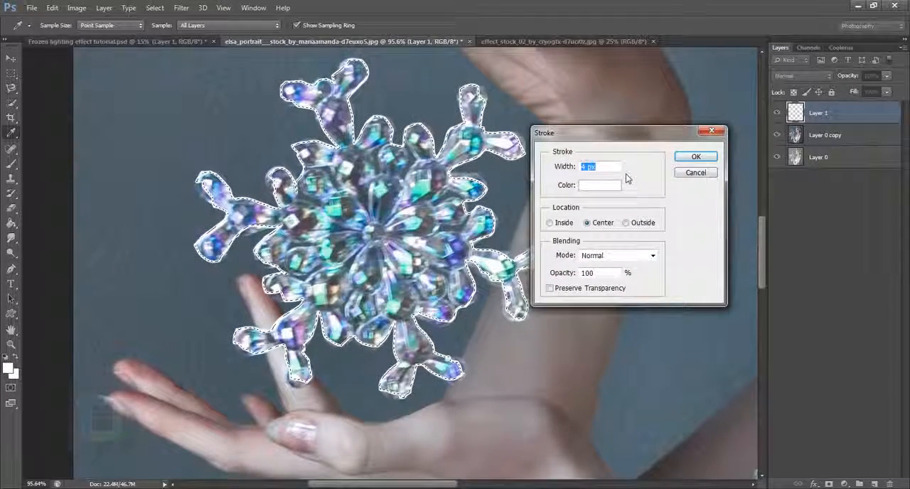
text(10)
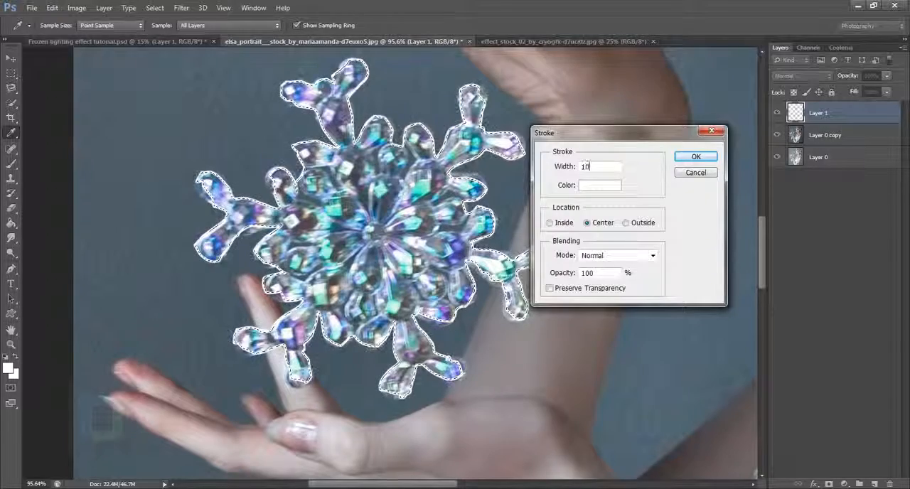
click(696, 156)
scroll(397, 201, down, 5)
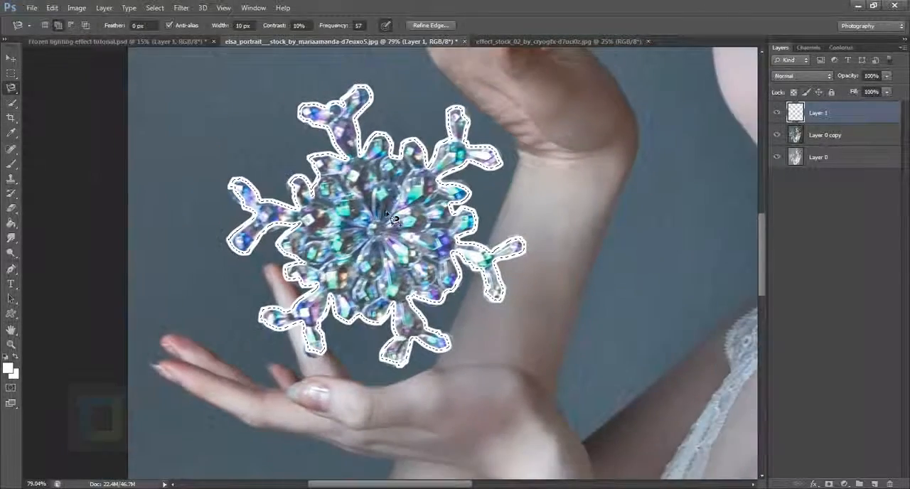
scroll(397, 202, down, 3)
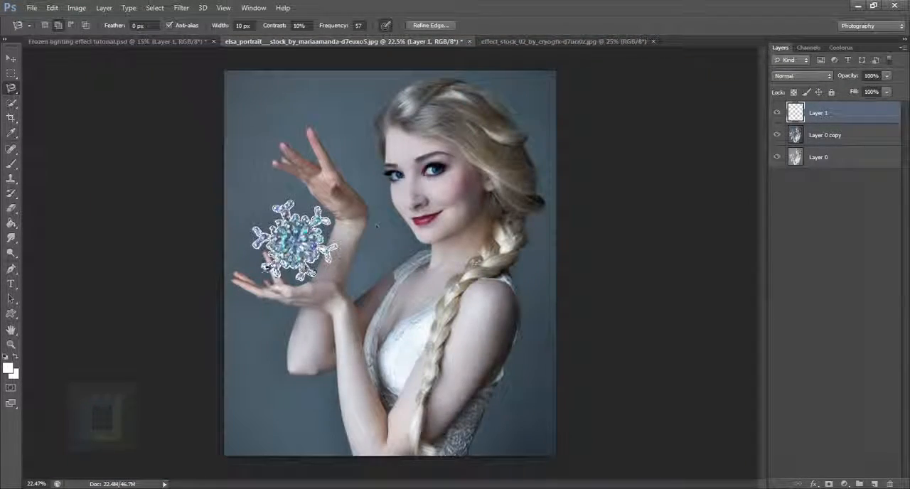
scroll(377, 226, up, 1)
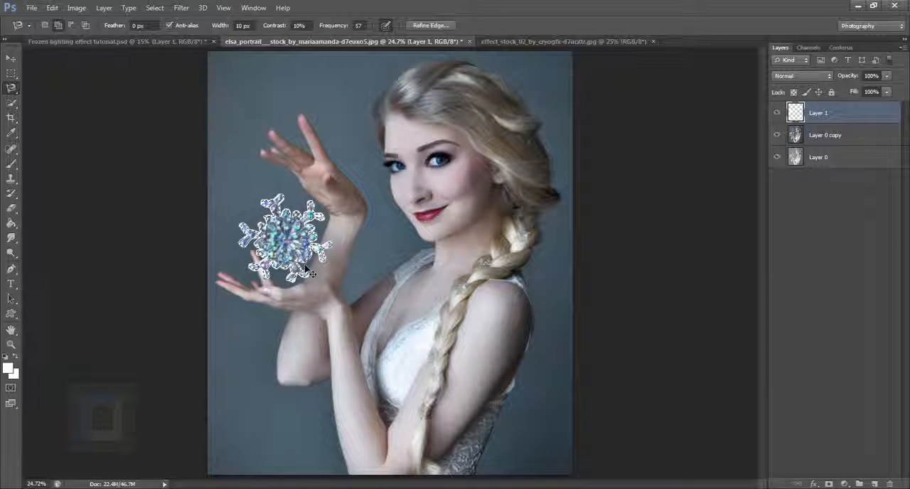
key(ctrl+d)
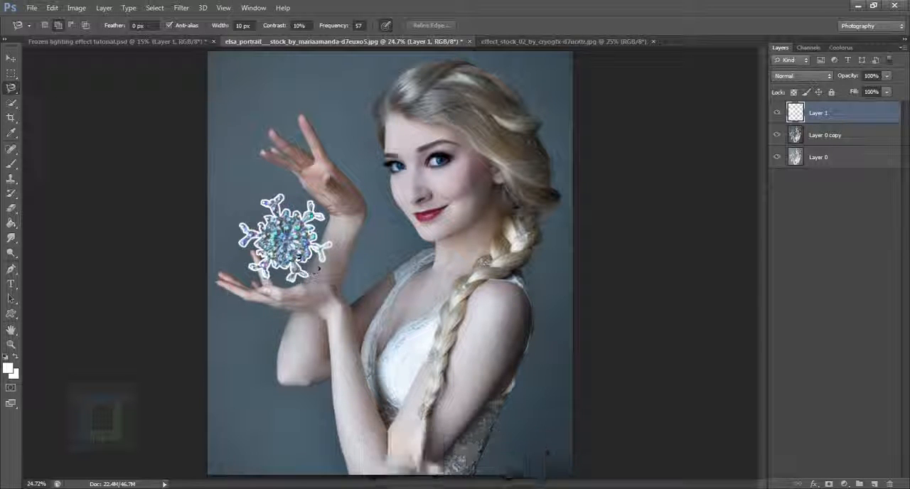
Soften the white snowflake outline with a Gaussian Blur of 6.6 pixels radius
click(180, 8)
mouse_move(194, 128)
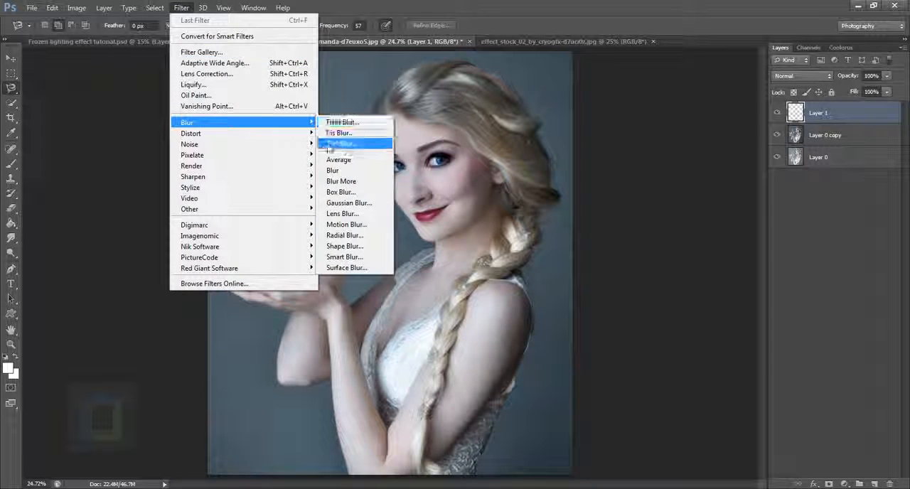
click(345, 203)
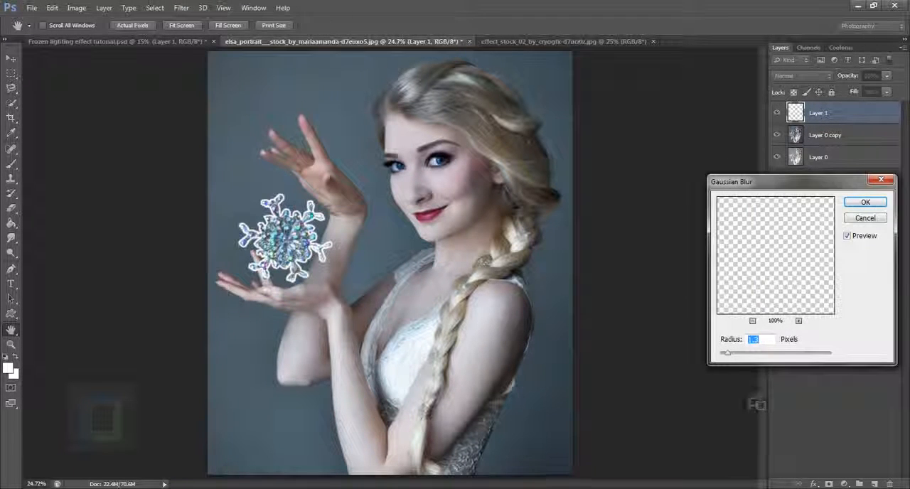
drag(728, 357, 759, 357)
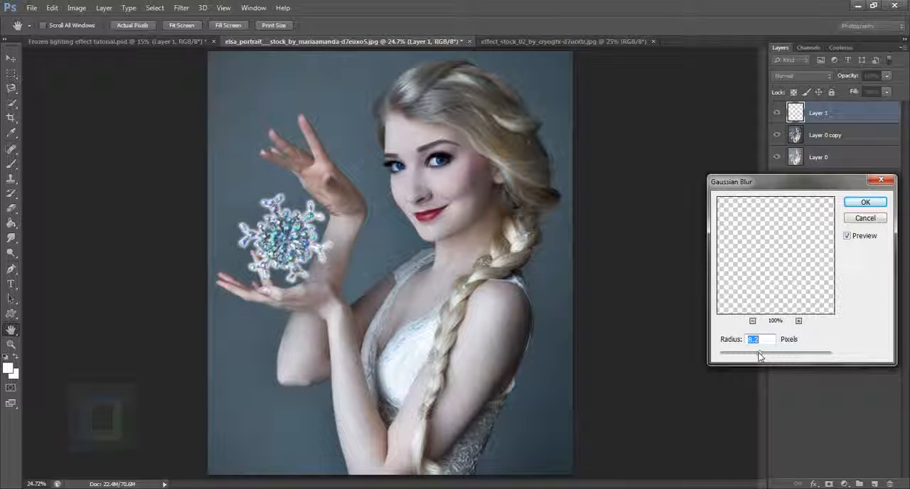
drag(759, 356, 755, 356)
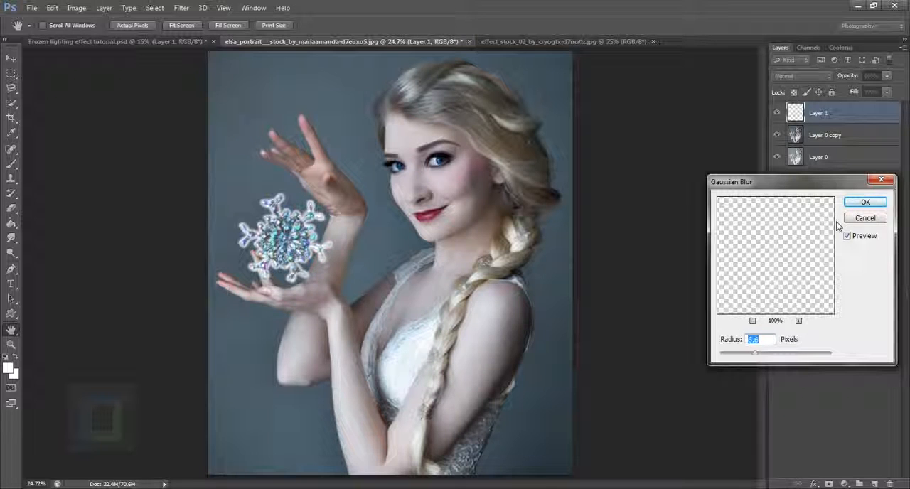
click(858, 204)
key(l)
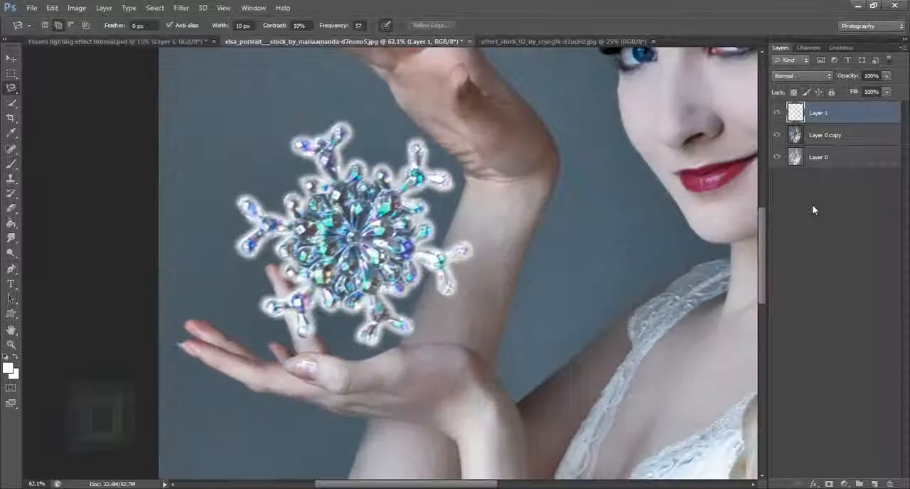
Give the blurred snowflake outline layer an Outer Glow in turquoise 1eeec4 with a size of 24 px
drag(825, 114, 830, 118)
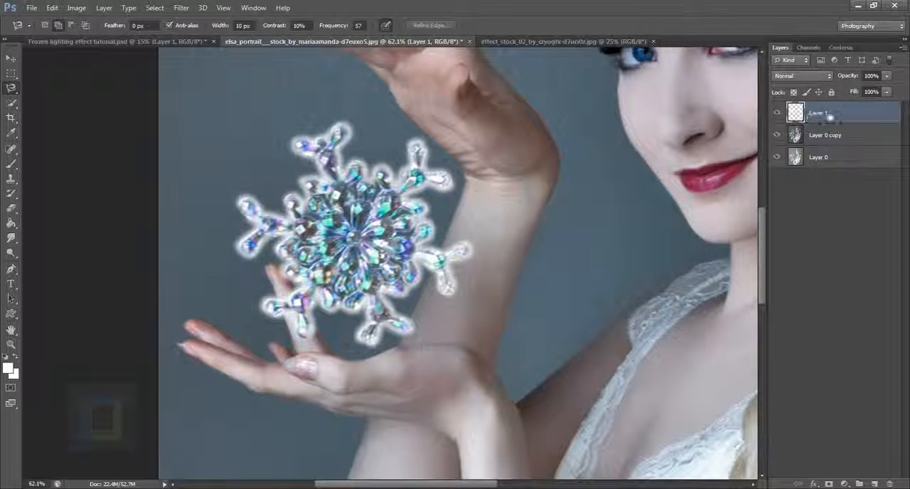
double_click(879, 115)
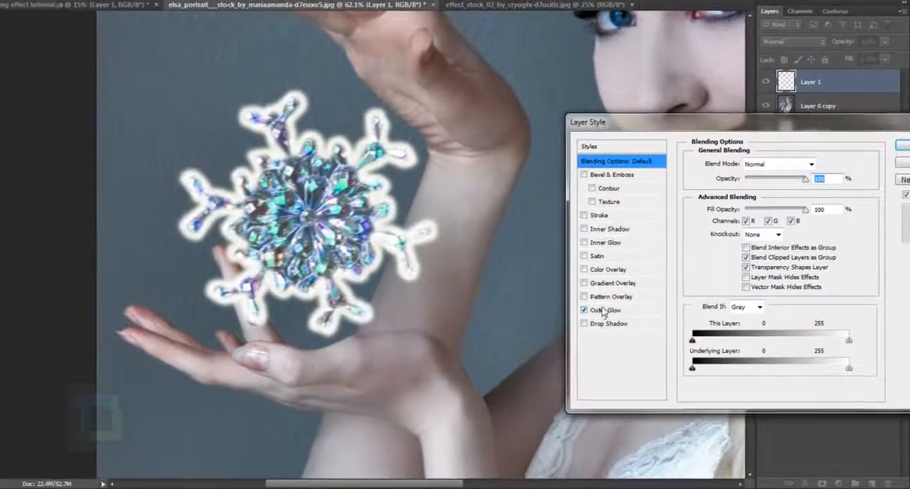
click(629, 324)
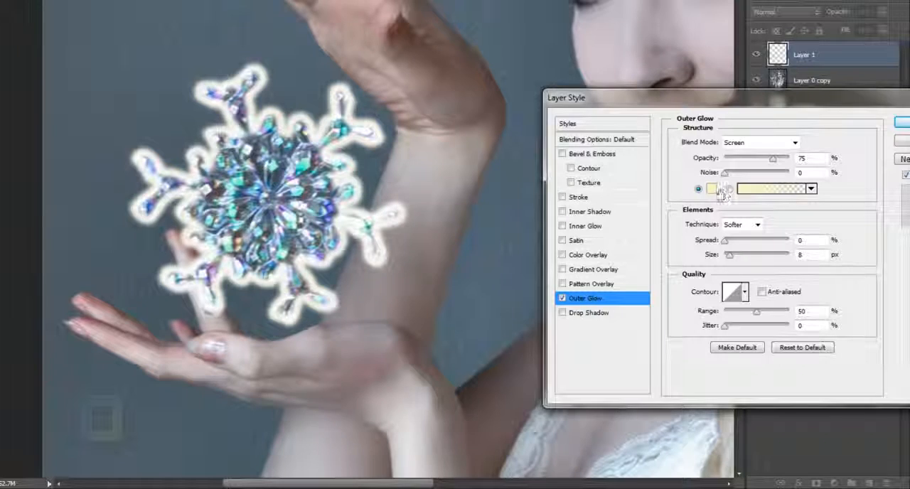
click(712, 188)
drag(621, 370, 620, 375)
click(583, 292)
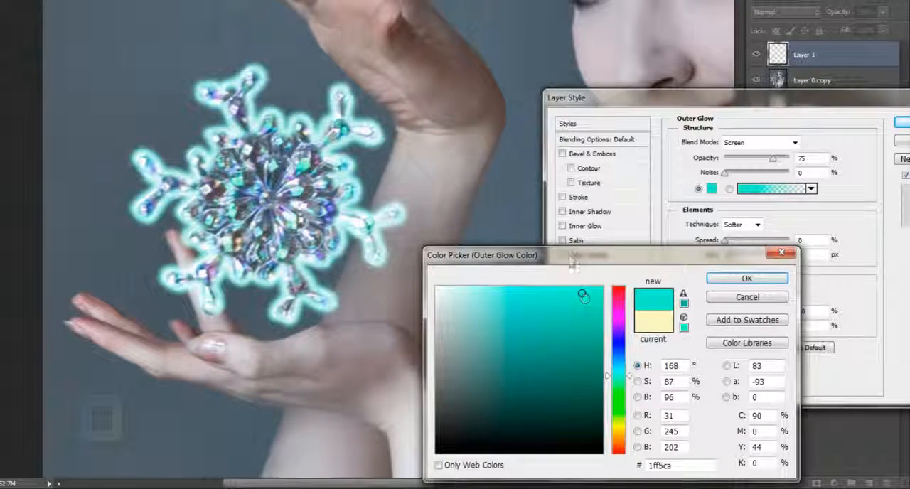
drag(574, 254, 601, 170)
mouse_move(609, 208)
mouse_down()
mouse_move(601, 225)
mouse_move(611, 216)
mouse_up()
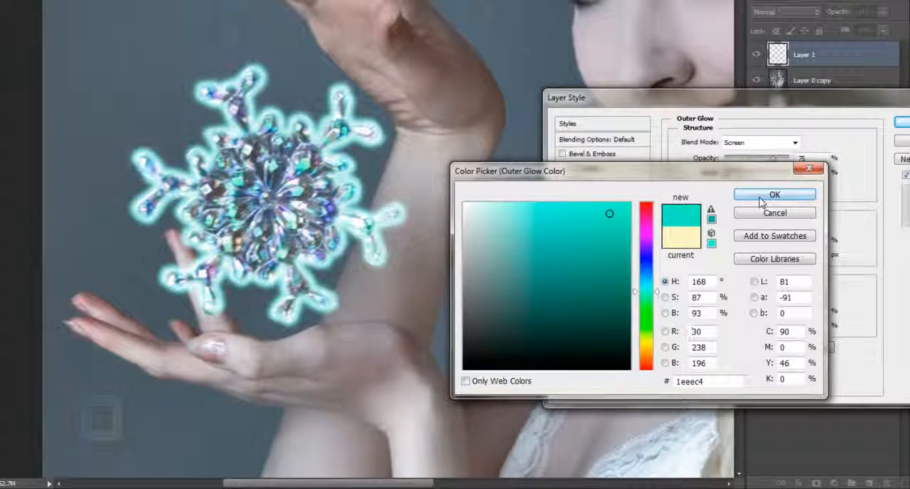
click(763, 198)
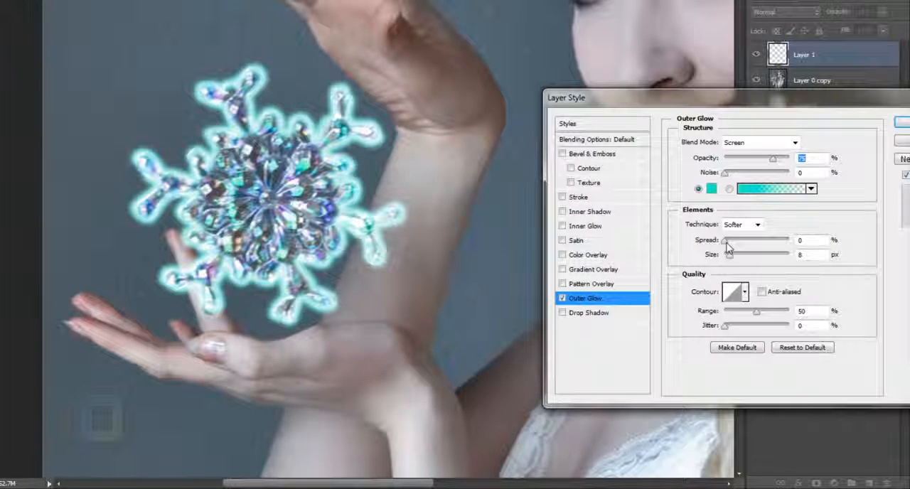
drag(726, 241, 736, 262)
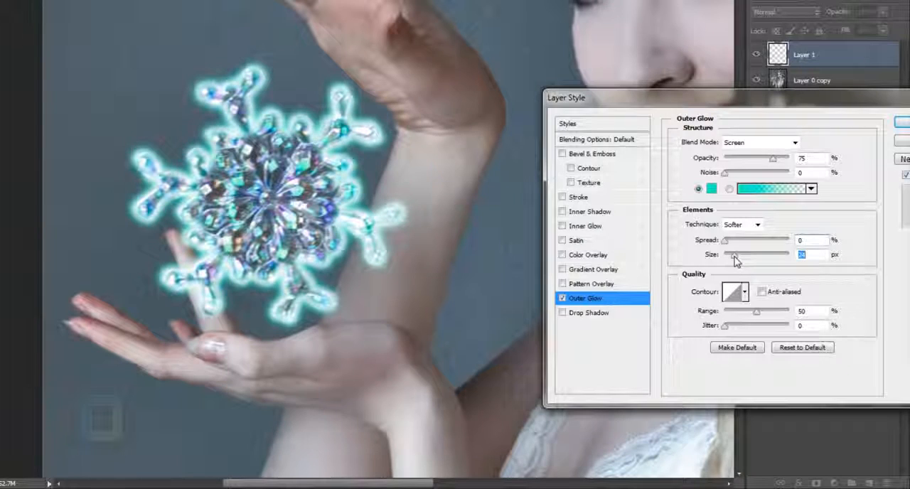
Compare several contour presets for the outer glow, keep the linear one and apply the layer style
click(745, 294)
click(691, 342)
click(718, 344)
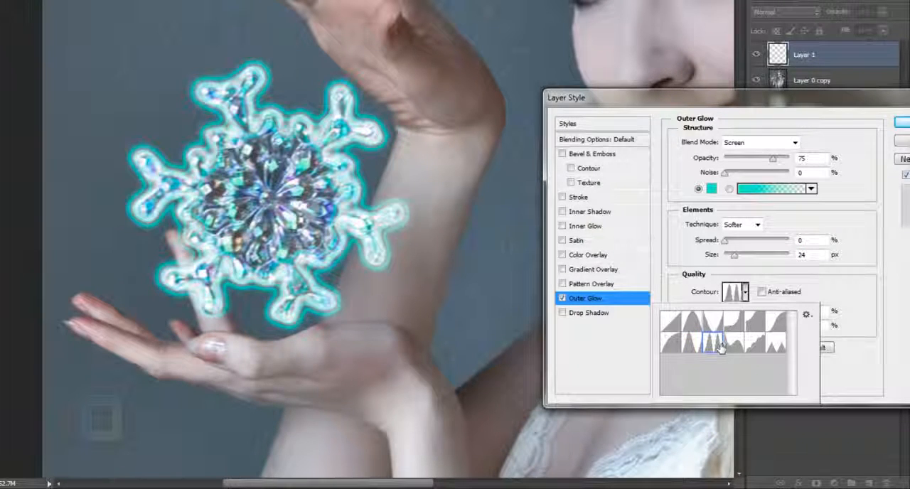
click(733, 344)
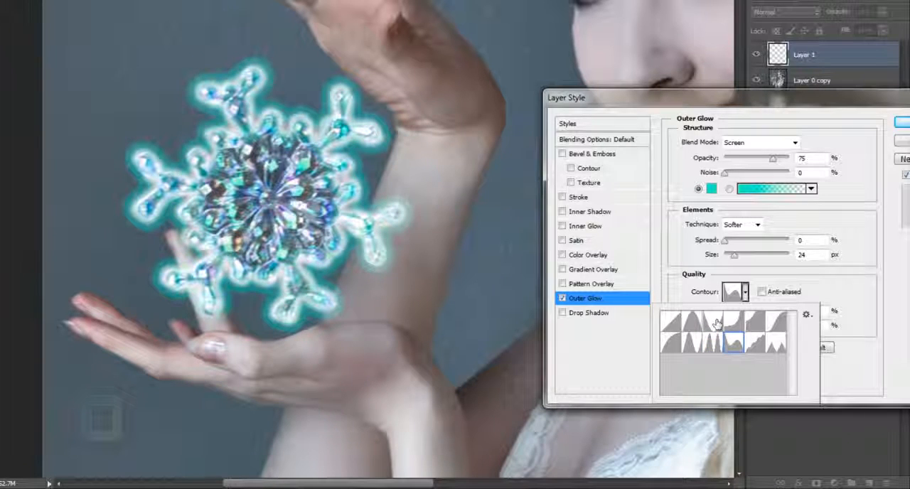
click(715, 323)
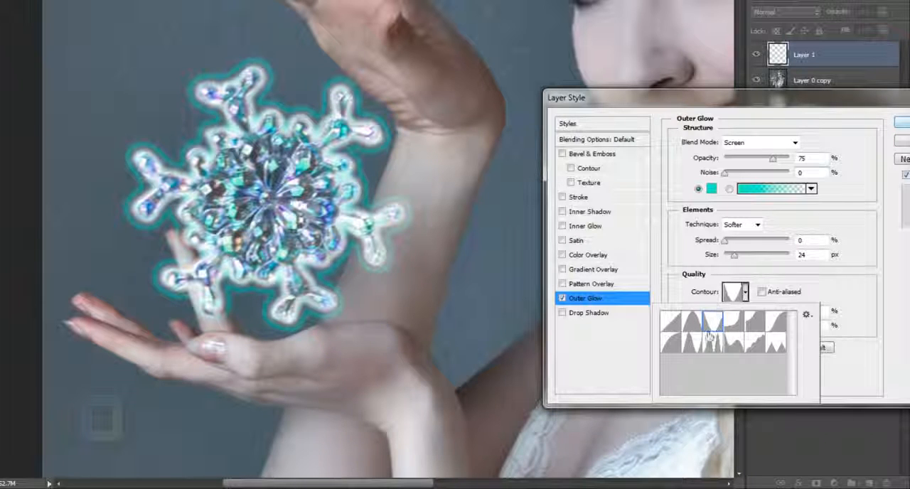
click(673, 324)
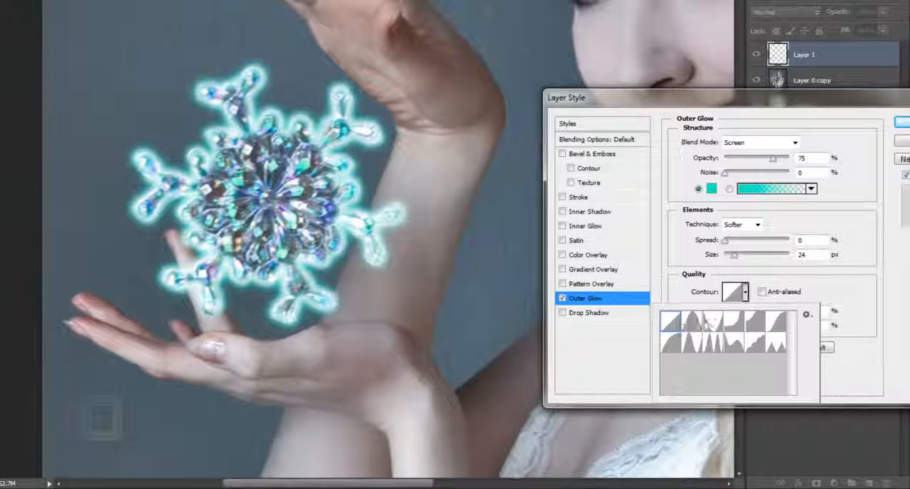
click(902, 125)
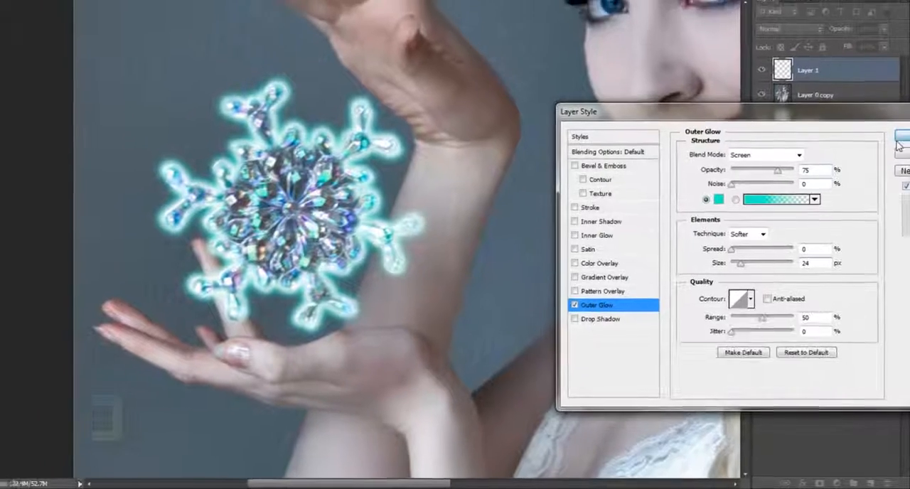
click(902, 125)
Add a new empty layer above the glowing outline layer and set the foreground color to 61b9b9 for brush painting
scroll(395, 263, down, 5)
key(b)
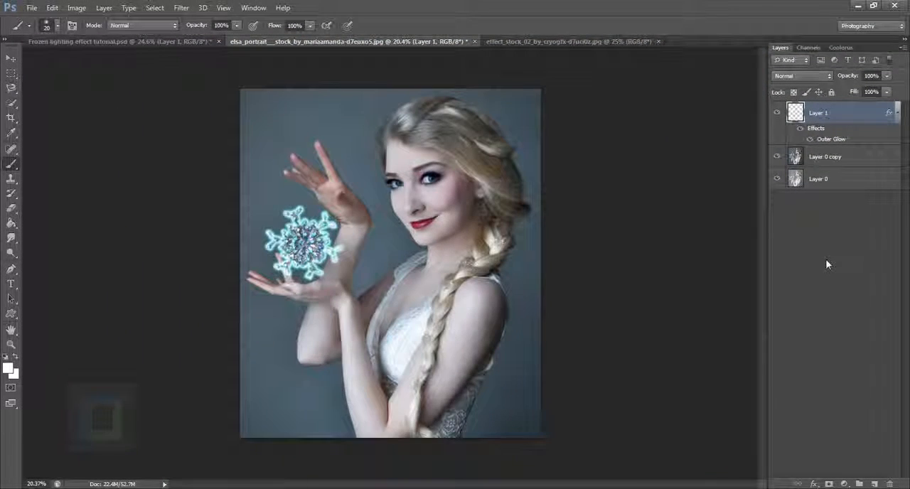
click(875, 485)
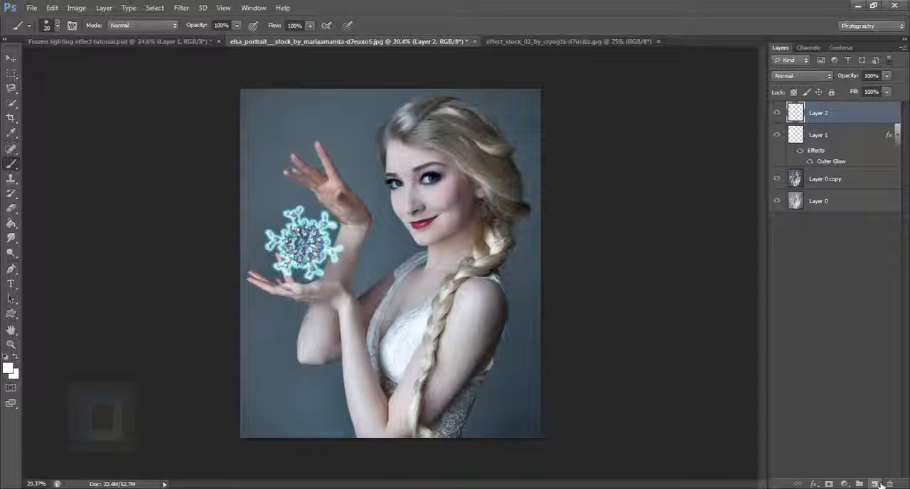
click(9, 368)
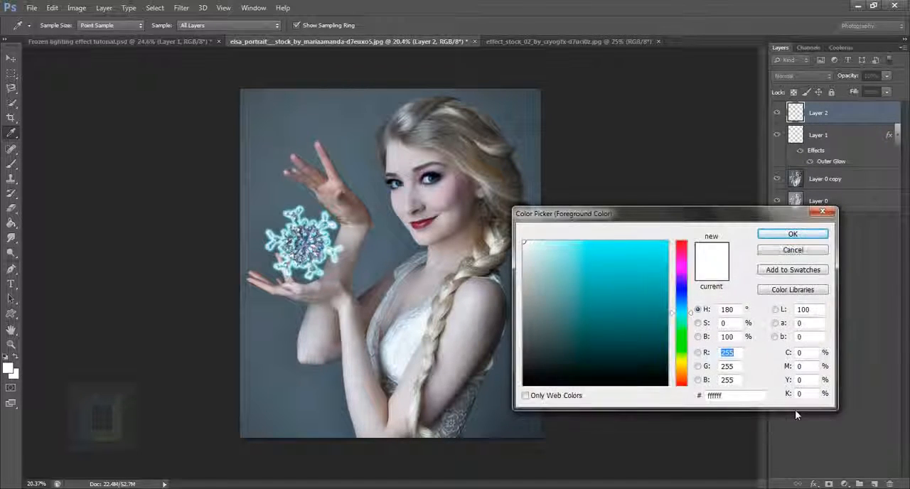
click(720, 395)
text(61b9b9)
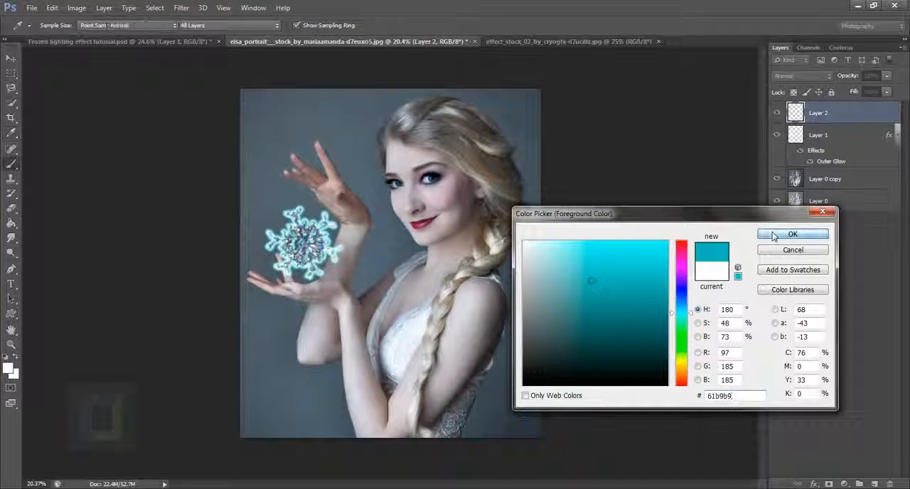
click(774, 236)
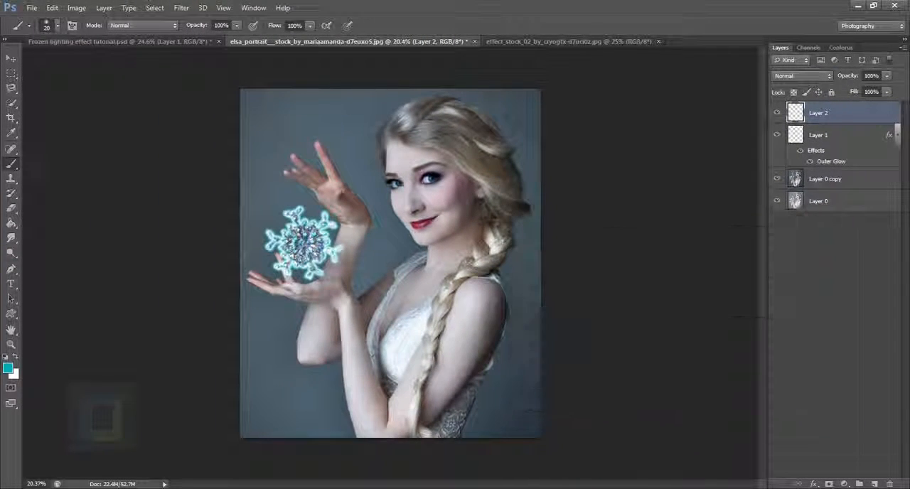
Paint two dabs over the snowflake's center on the new layer with a soft 1000 px brush
right_click(11, 163)
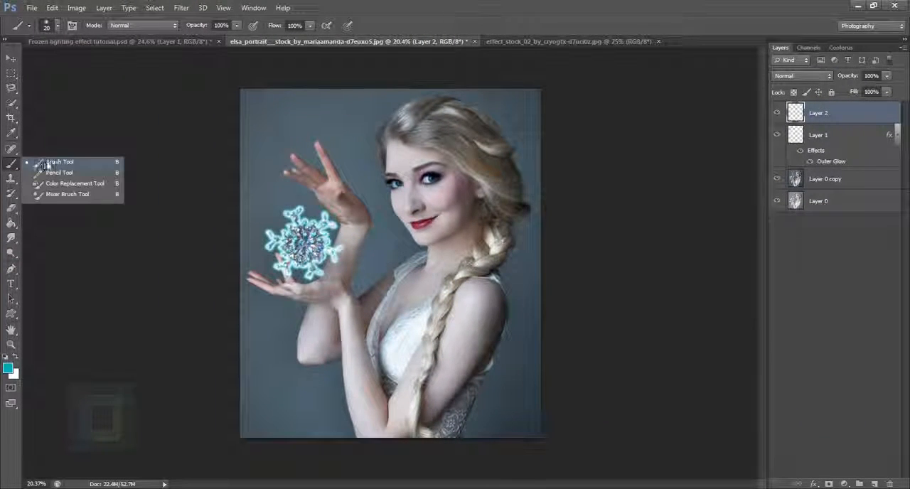
click(49, 165)
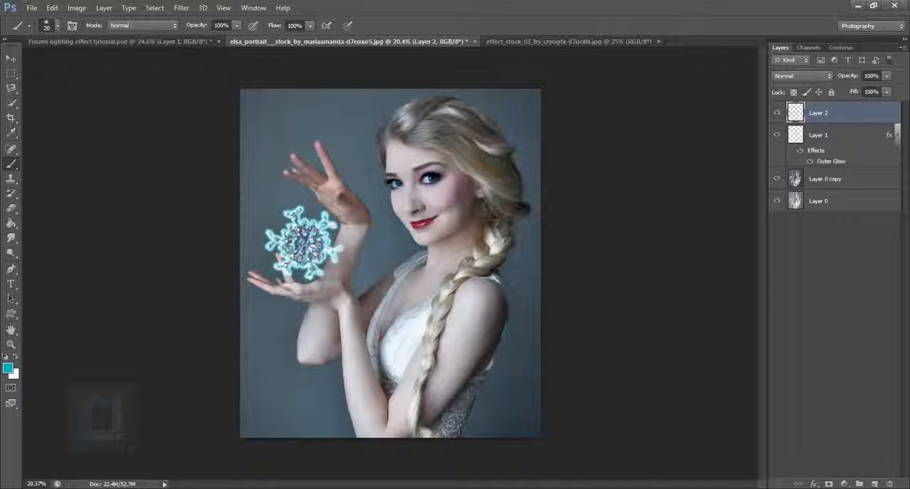
scroll(261, 196, up, 5)
scroll(261, 195, down, 2)
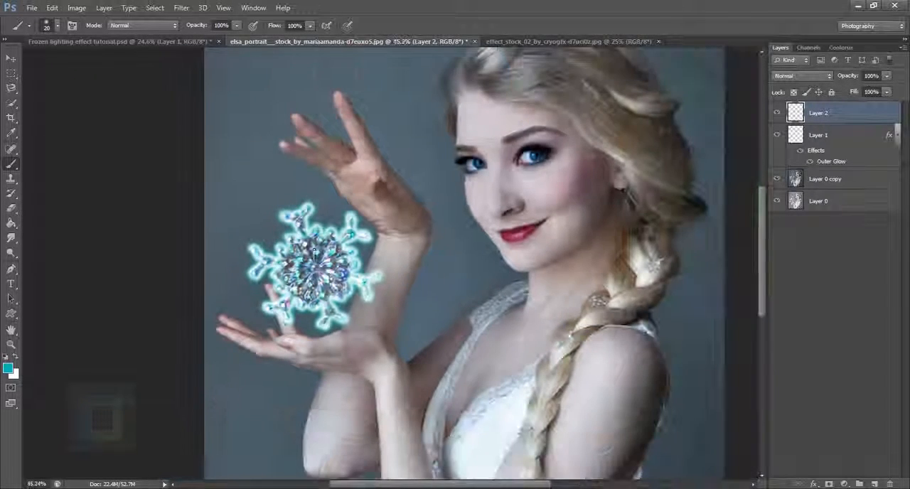
key(bracketright)
key(bracketright)
key(bracketright)
key(bracketright)
key(bracketright)
key(bracketright)
key(bracketright)
key(bracketright)
key(bracketright)
key(bracketright)
key(bracketright)
key(bracketright)
key(bracketright)
key(bracketright)
key(bracketright)
key(bracketright)
key(bracketright)
key(bracketright)
key(bracketright)
key(bracketright)
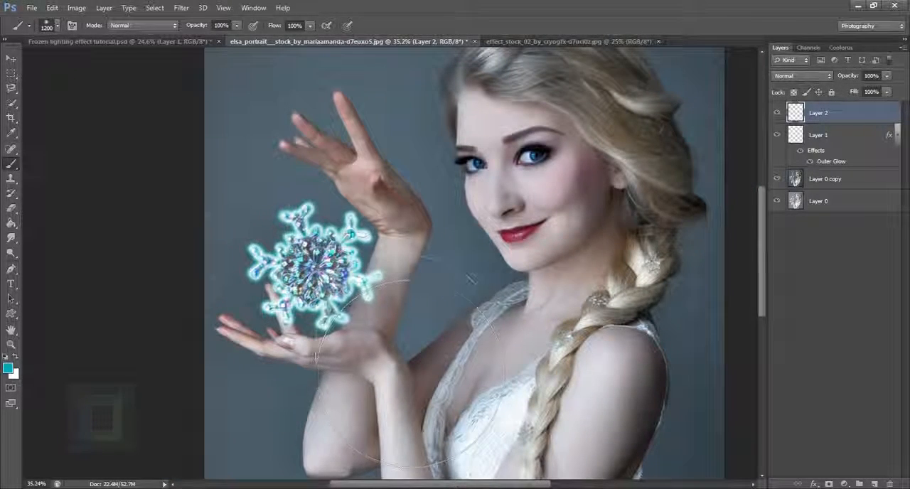
scroll(398, 340, down, 1)
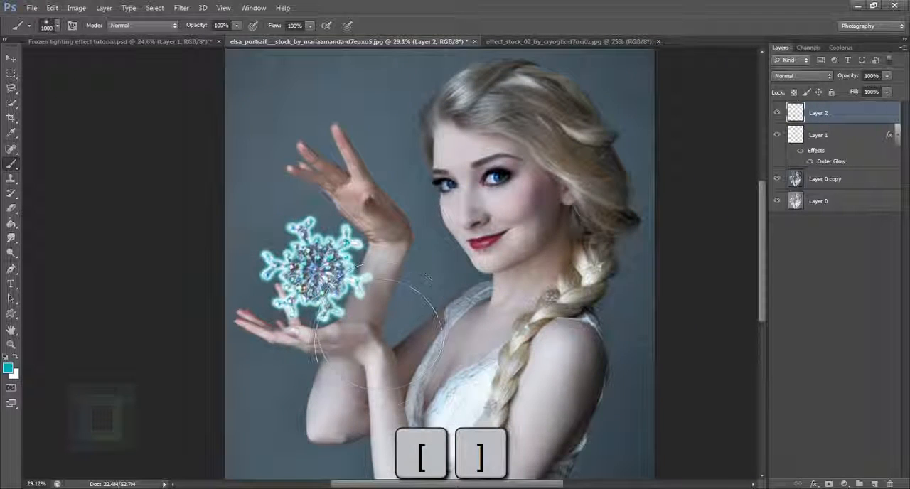
scroll(342, 297, down, 1)
key(bracketleft)
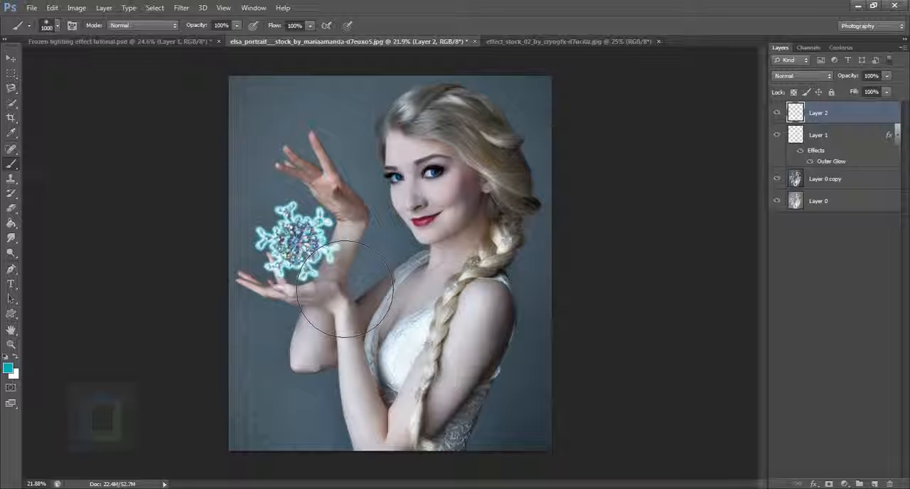
click(297, 242)
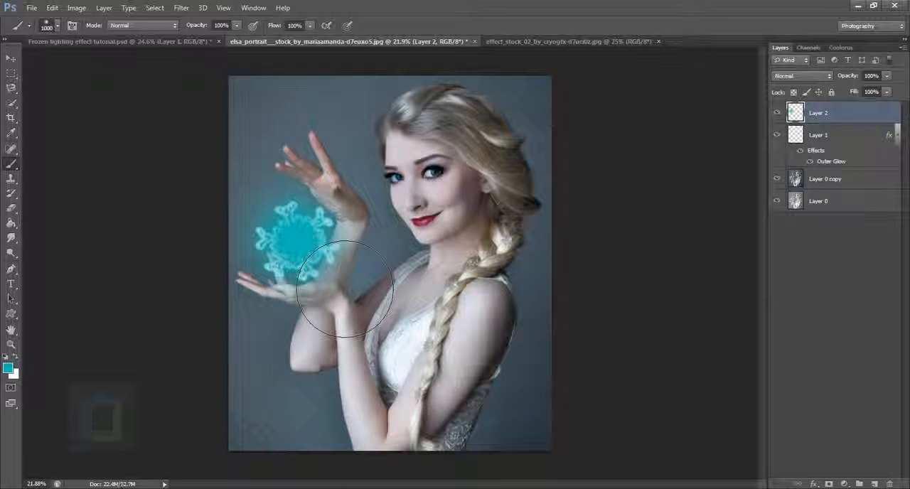
click(297, 241)
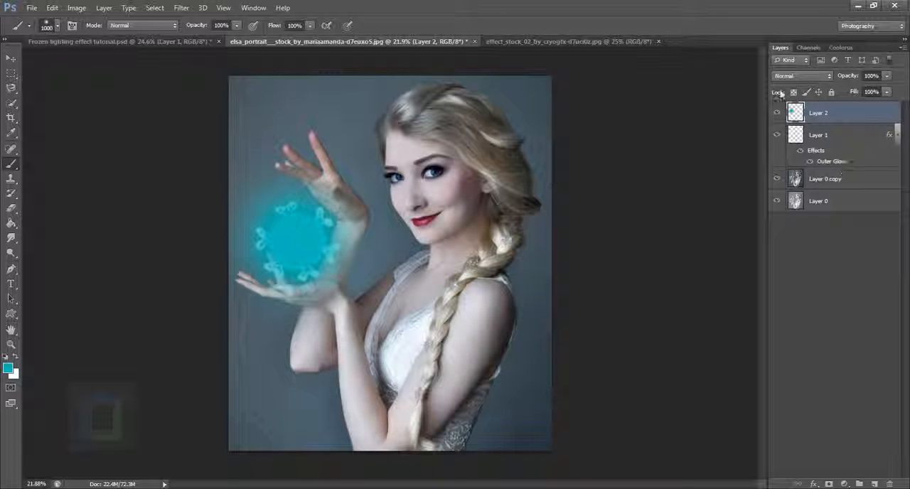
Set the blend mode of the painted turquoise layer to Soft Light
click(804, 78)
click(792, 238)
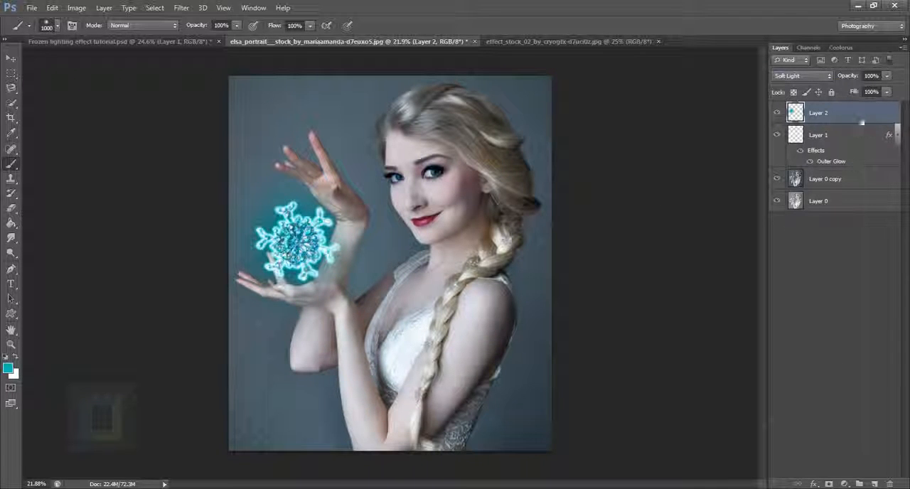
Duplicate the turquoise Soft Light layer and set the copy's blend mode to Screen
key(ctrl+j)
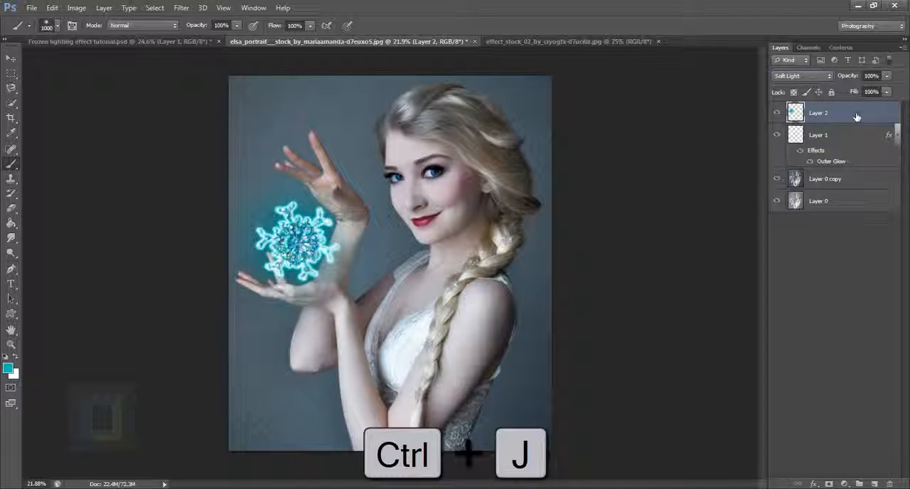
click(795, 75)
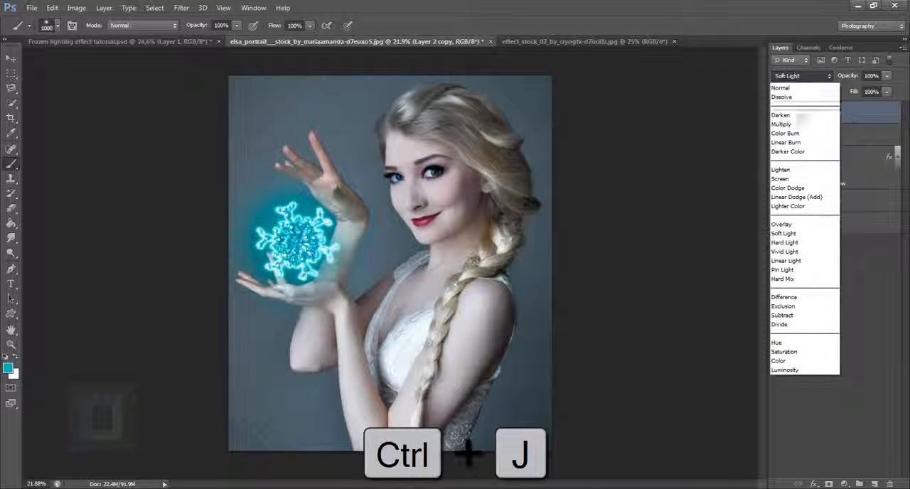
click(800, 182)
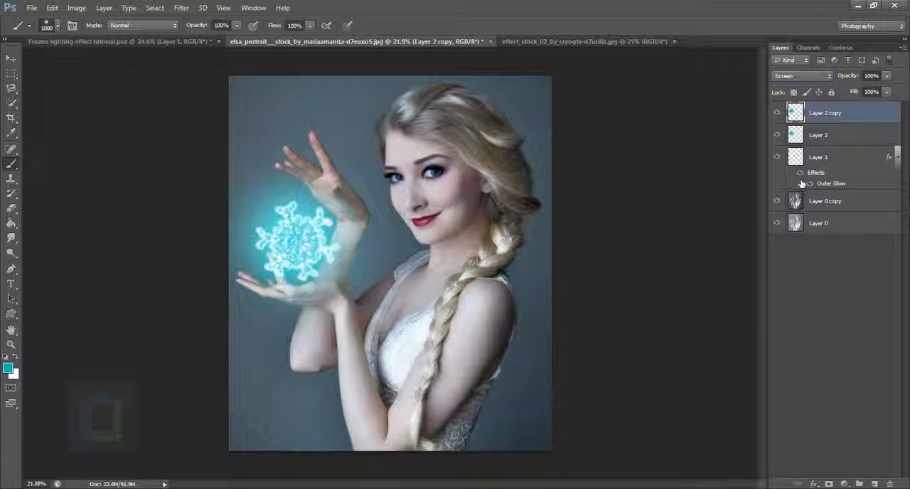
drag(802, 183, 818, 190)
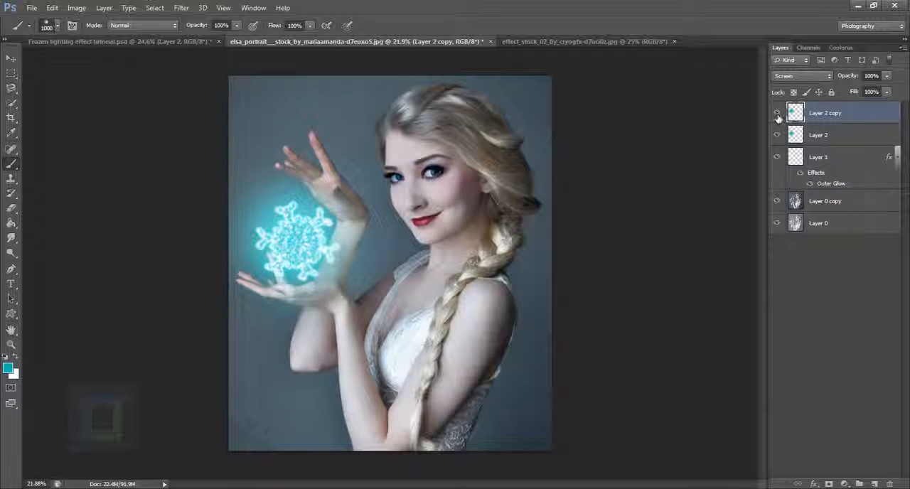
Scale the Screen copy of the turquoise layer up to about 124% around its center
click(777, 113)
click(777, 114)
key(ctrl+t)
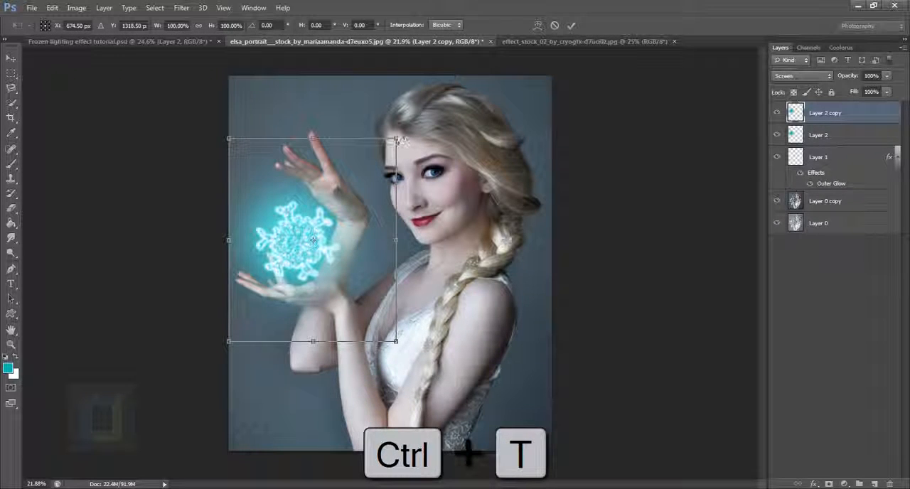
drag(401, 142, 430, 124)
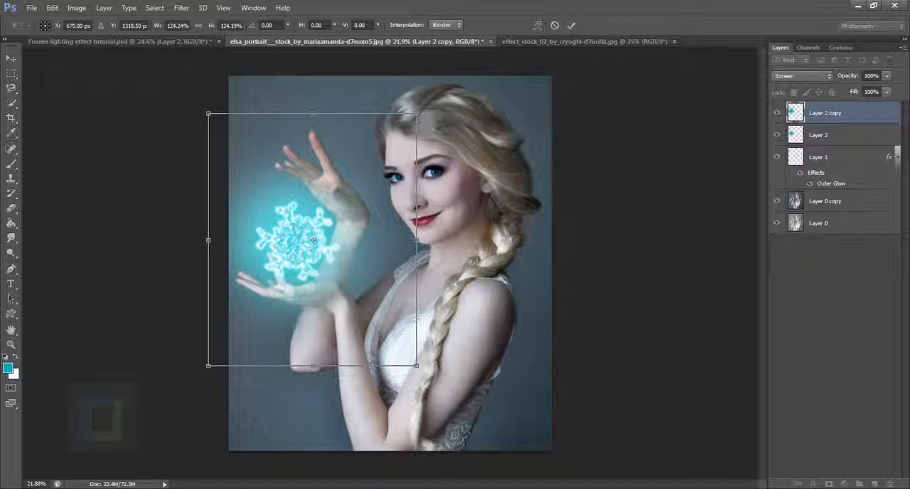
key(Return)
key(b)
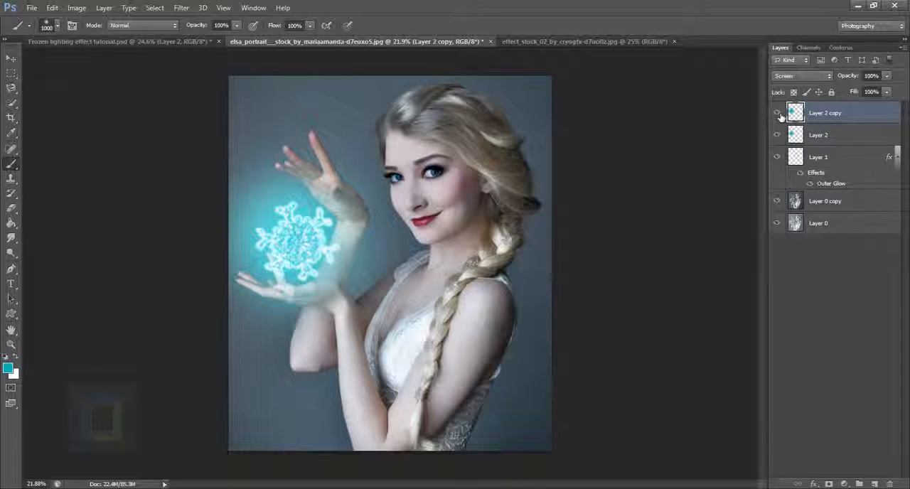
click(779, 115)
click(779, 115)
Add a new layer on top and paint turquoise over the woman's face with a soft 500 px brush
click(875, 483)
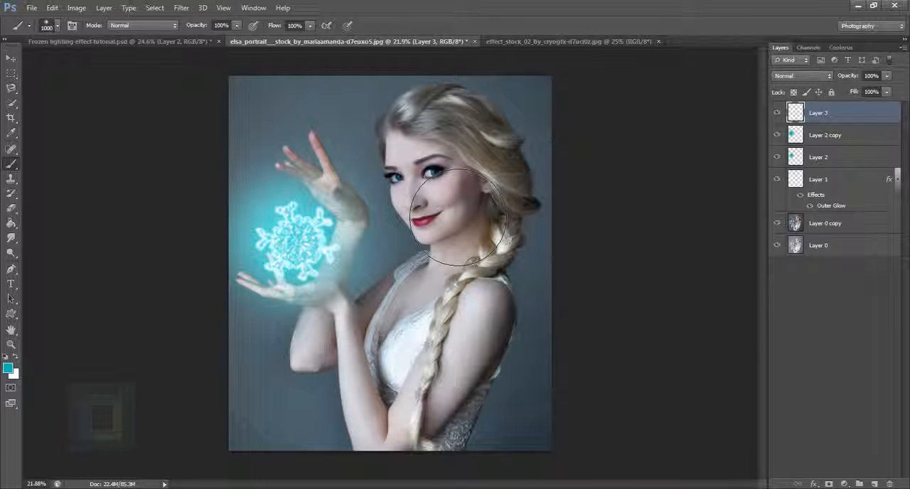
key(bracketleft)
key(bracketleft)
key(bracketleft)
key(bracketleft)
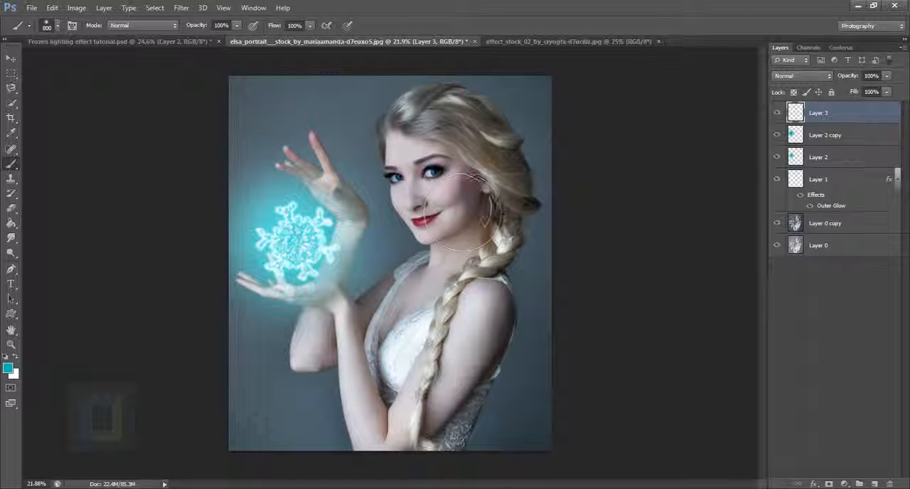
key(bracketleft)
mouse_move(408, 146)
mouse_down()
mouse_move(423, 178)
mouse_move(420, 213)
mouse_move(436, 200)
mouse_up()
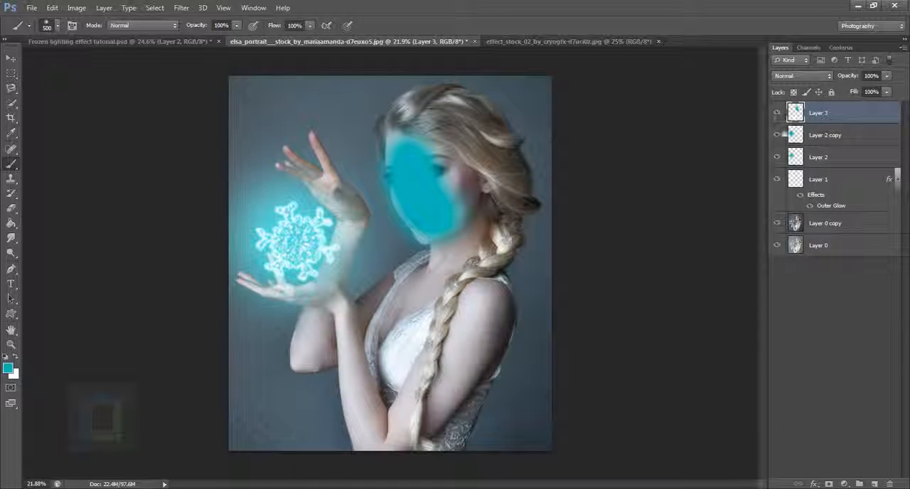
Set the blend mode of the painted face layer to Screen
click(789, 75)
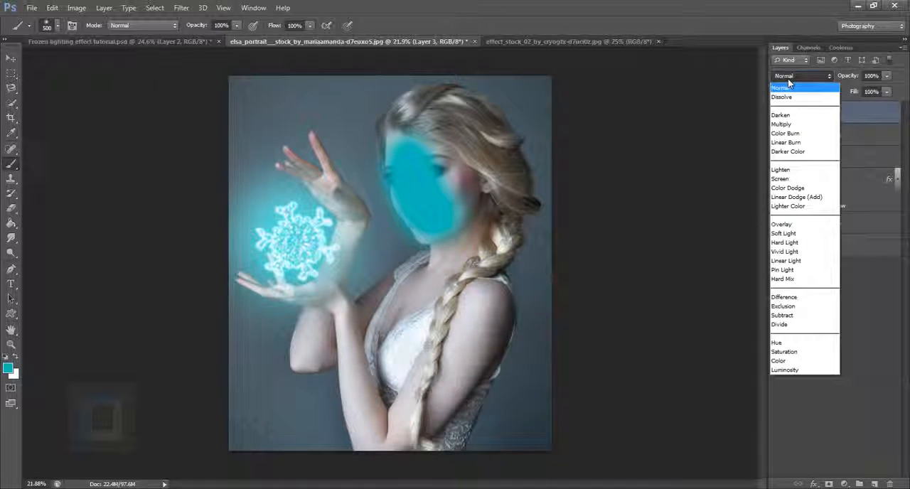
click(792, 186)
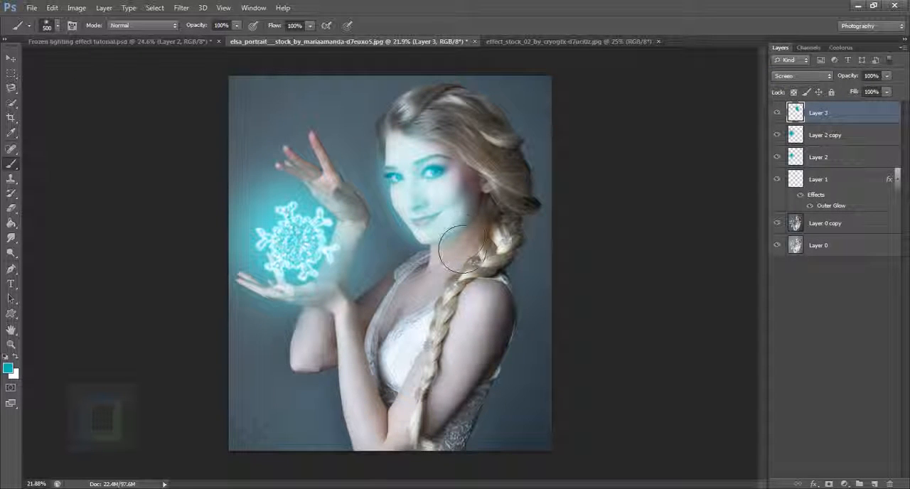
Paint turquoise light over the neck, chest, braid and forearms with a soft 300 px brush, undoing a stray stroke
key(bracketleft)
key(bracketleft)
mouse_move(451, 224)
mouse_down()
mouse_move(427, 305)
mouse_move(390, 349)
mouse_move(348, 368)
mouse_move(417, 315)
mouse_up()
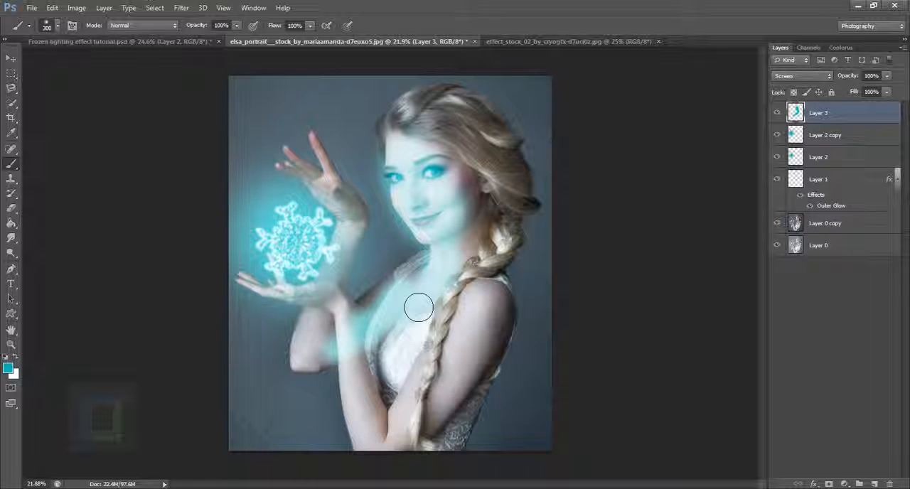
key(ctrl+z)
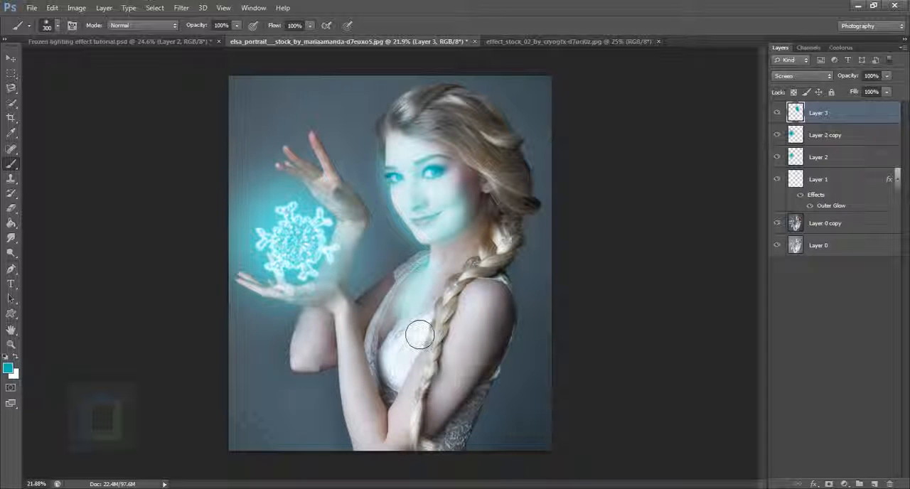
mouse_move(455, 304)
mouse_down()
mouse_move(425, 394)
mouse_move(380, 439)
mouse_up()
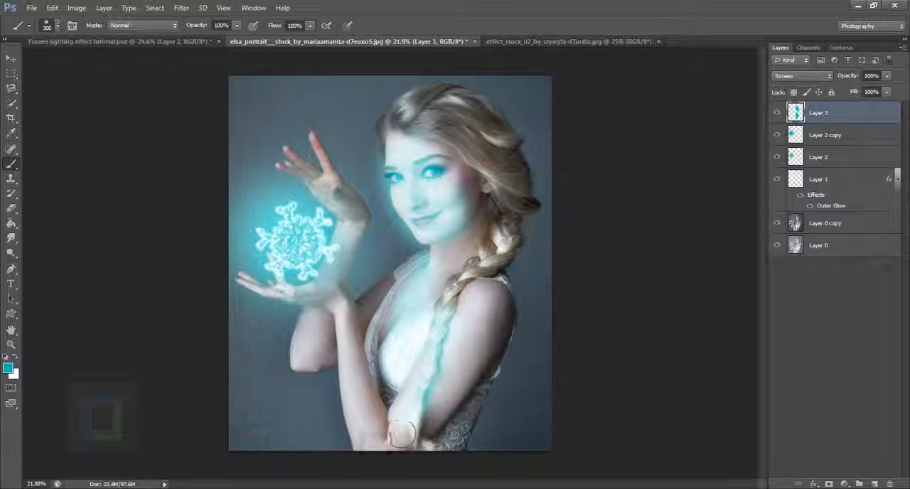
mouse_move(346, 321)
mouse_down()
mouse_move(354, 352)
mouse_move(317, 366)
mouse_move(338, 229)
mouse_up()
Paint turquoise light over the raised hand, using a 125 px brush on the palm and a 60 px brush on the fingers
scroll(338, 229, up, 4)
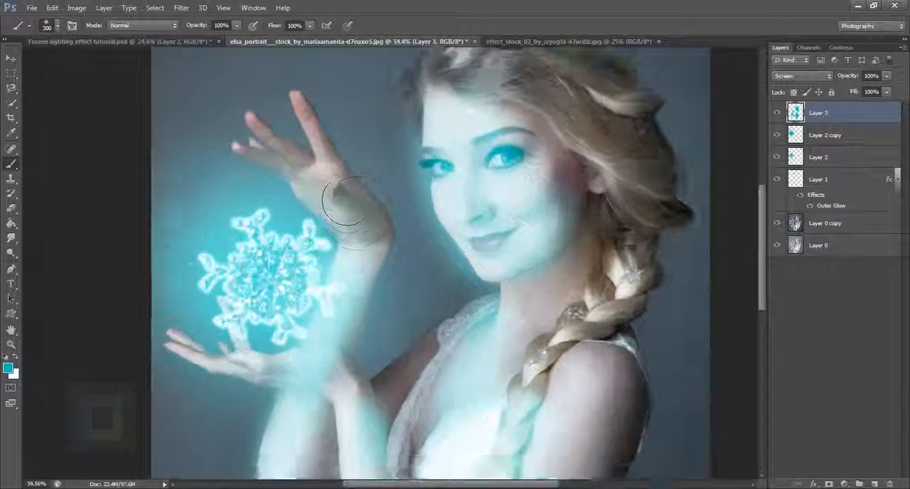
key(bracketleft)
key(bracketleft)
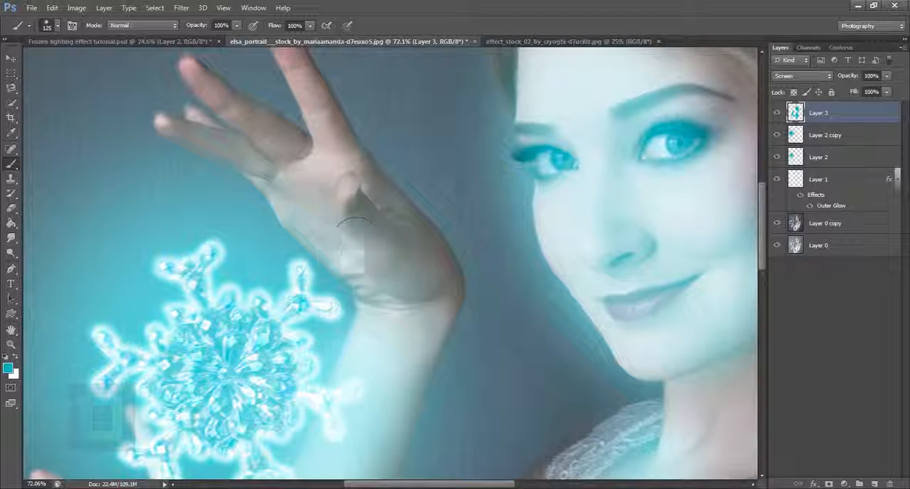
mouse_move(347, 256)
mouse_down()
mouse_move(327, 220)
mouse_move(305, 162)
mouse_move(221, 101)
mouse_up()
key(bracketleft)
key(bracketleft)
key(bracketleft)
key(bracketleft)
drag(270, 178, 188, 138)
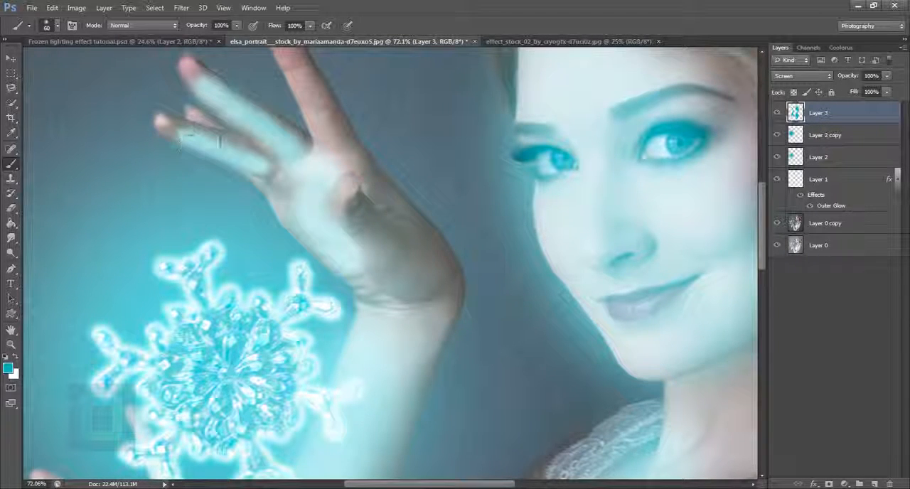
mouse_move(344, 146)
mouse_down()
mouse_move(359, 190)
mouse_move(330, 130)
mouse_move(299, 95)
mouse_up()
mouse_move(351, 206)
mouse_down()
mouse_move(340, 183)
mouse_move(353, 160)
mouse_up()
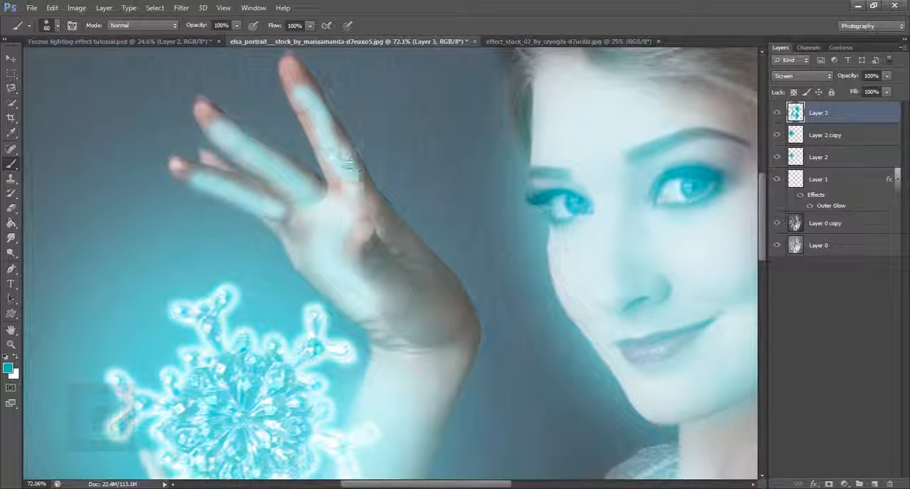
Paint turquoise light over the heel of the raised hand with a 100 px brush
scroll(376, 242, down, 2)
key(bracketright)
key(bracketright)
key(bracketright)
key(bracketright)
drag(376, 239, 399, 315)
scroll(399, 315, down, 3)
scroll(399, 315, down, 1)
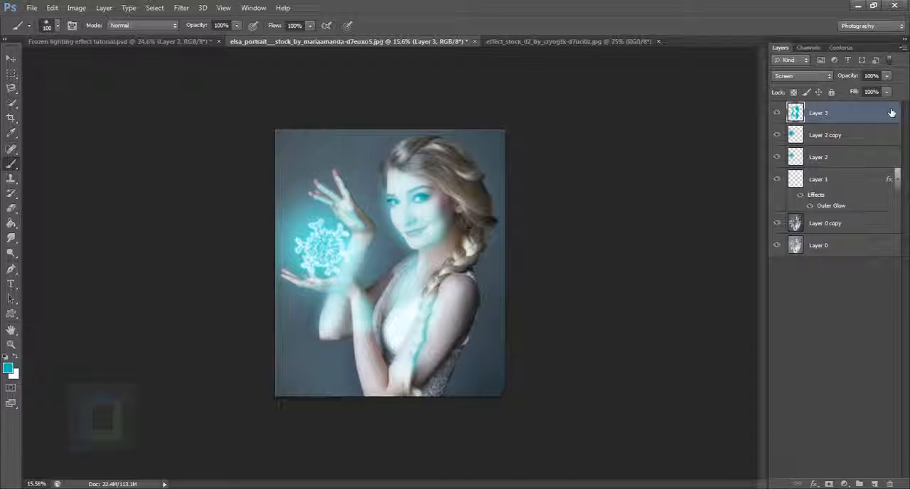
Lower the opacity of the painted skin-light layer to 17% and compare the image with and without it
click(885, 76)
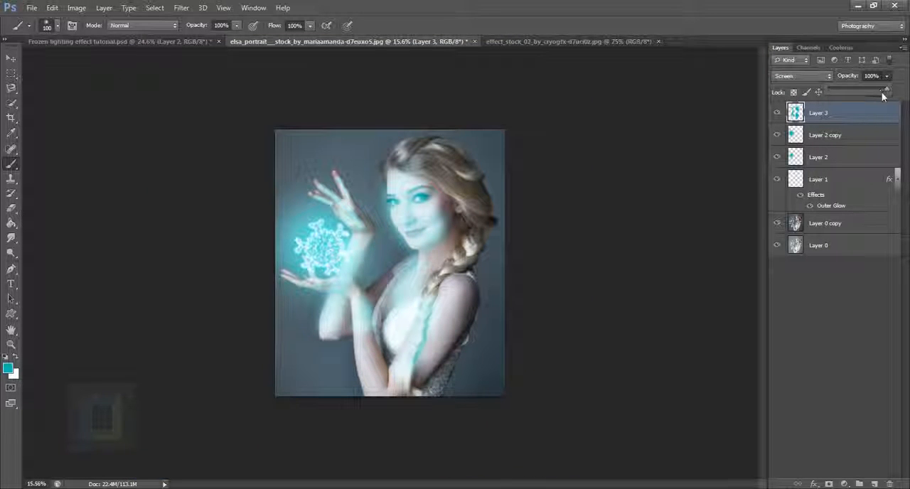
drag(883, 94, 840, 88)
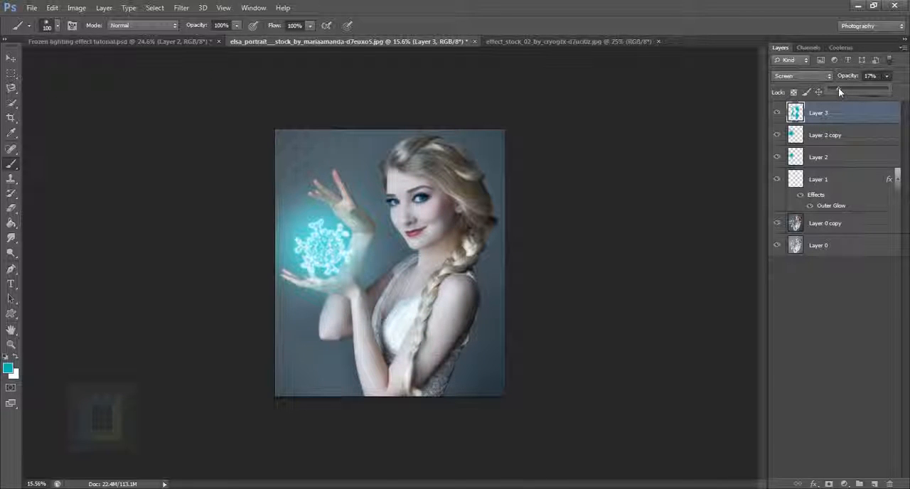
click(781, 113)
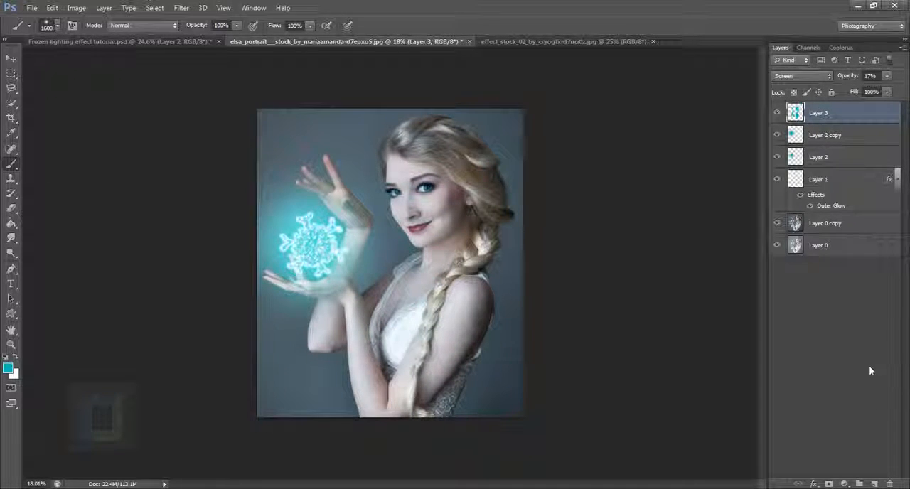
Add a Curves adjustment layer that darkens the whole image, pulling the RGB curve to input 152, output 96
click(844, 483)
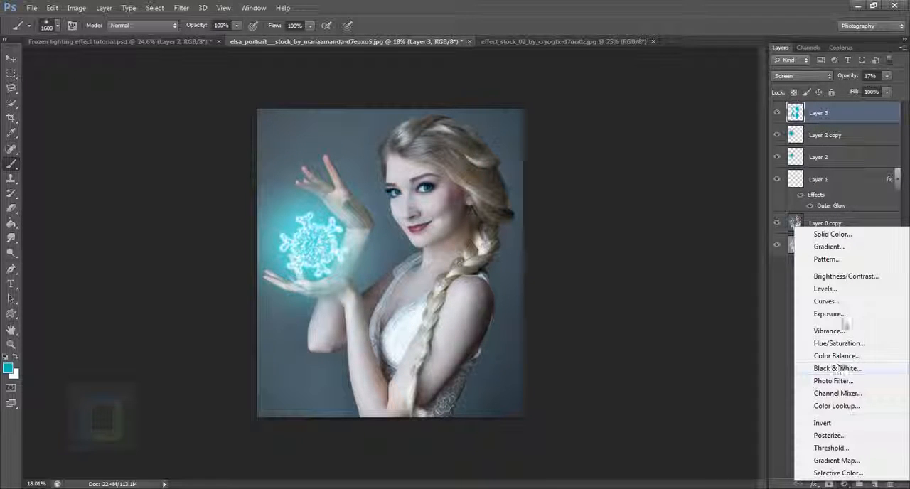
click(829, 301)
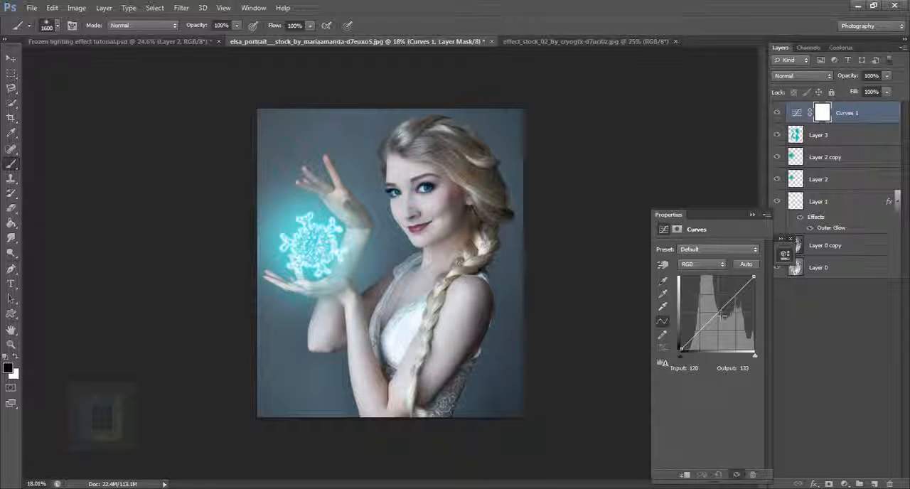
drag(721, 323, 727, 326)
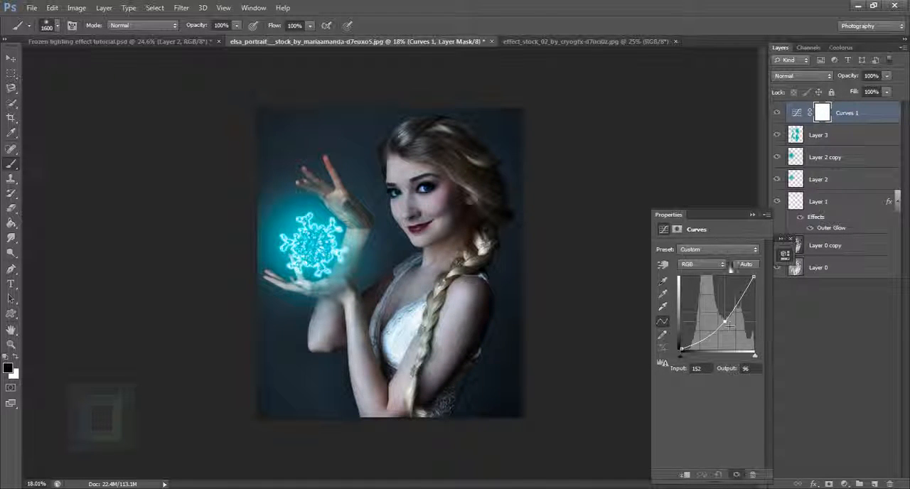
click(753, 214)
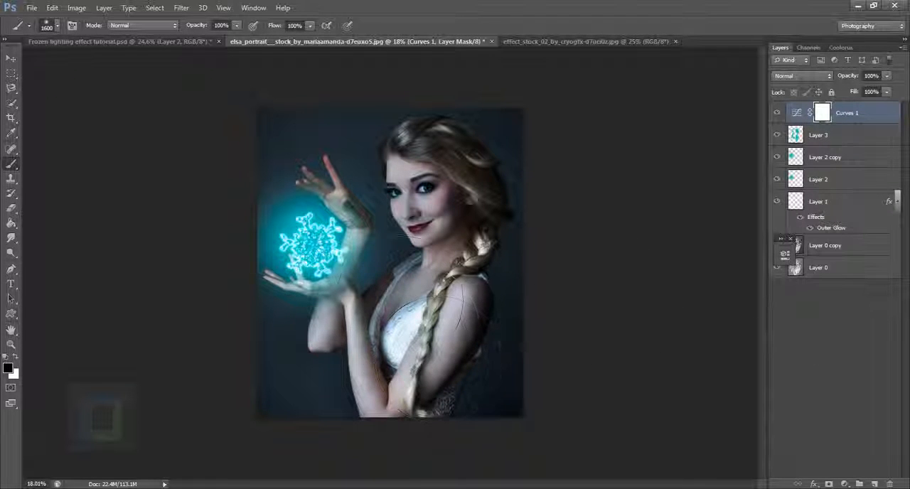
click(779, 115)
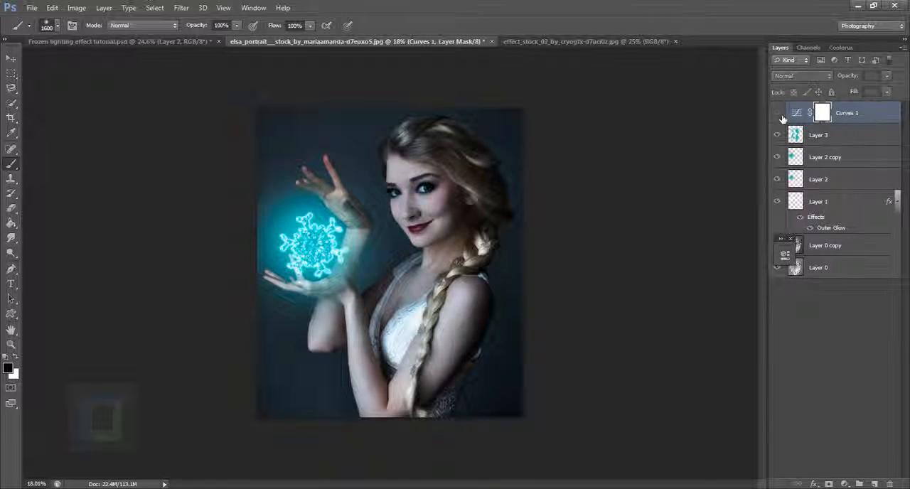
click(779, 114)
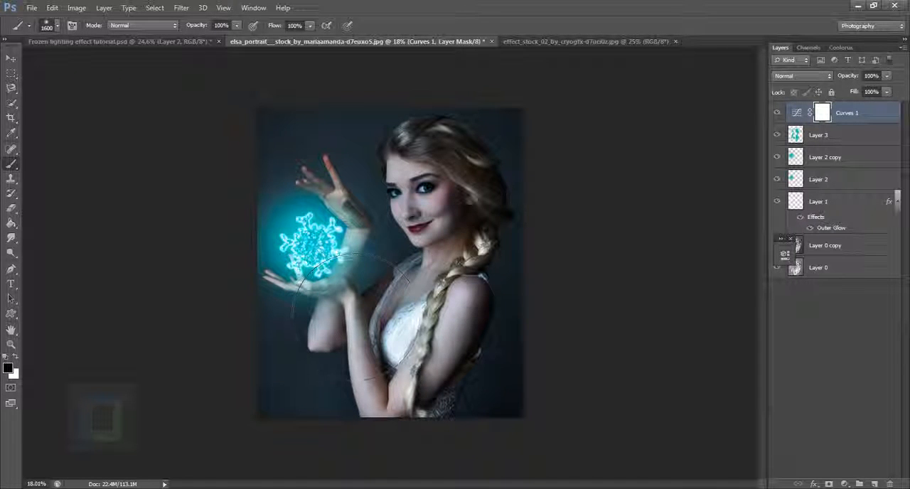
Mask the Curves darkening off the snowflake with one black dab of a soft 1600 px brush and compare the effect
click(317, 247)
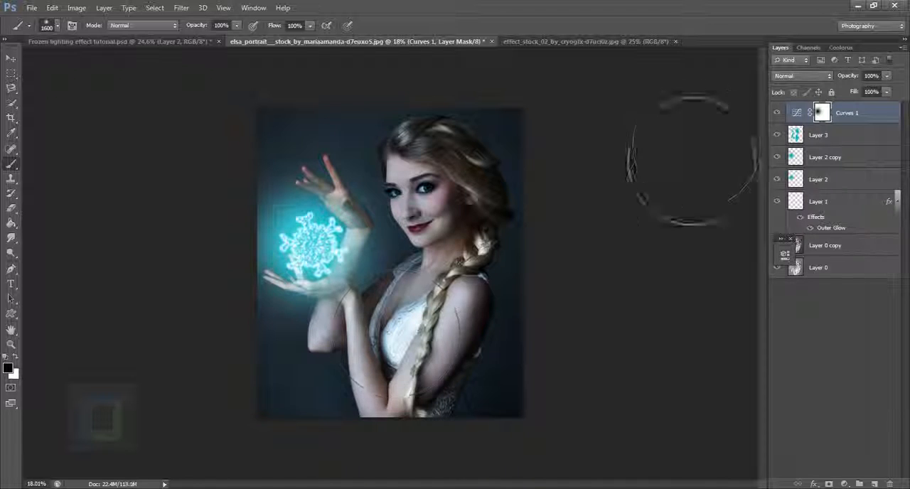
click(779, 115)
click(783, 115)
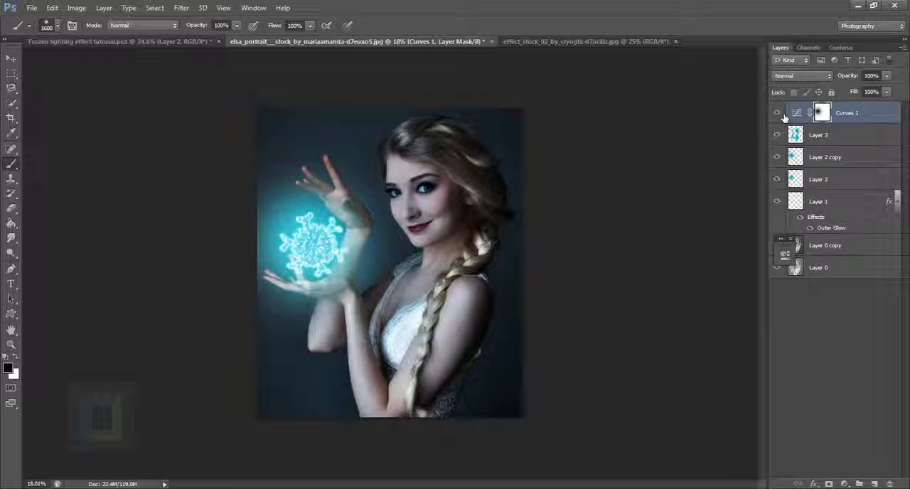
click(782, 114)
click(783, 115)
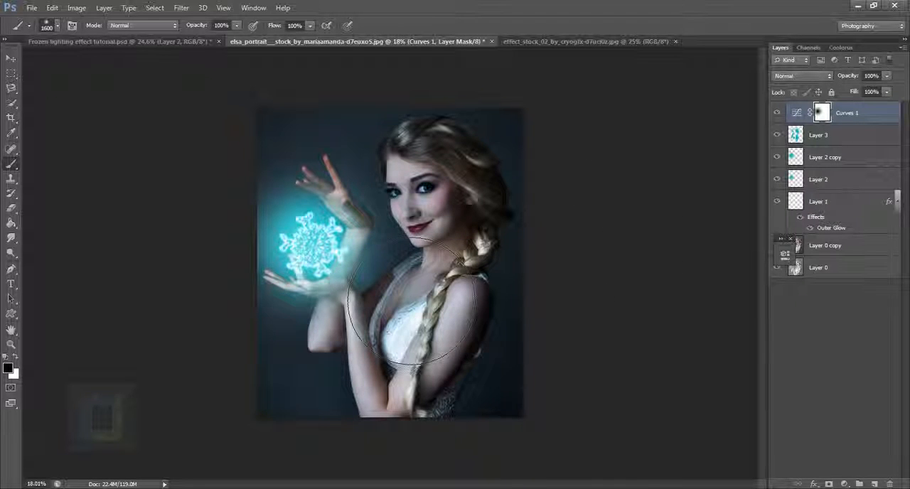
Lower the opacity of the glowing snowflake outline layer to 65%
click(840, 202)
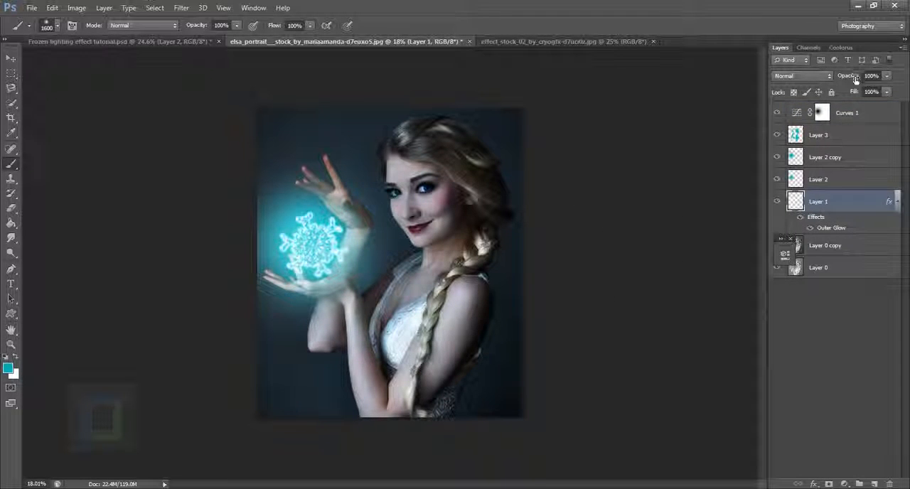
drag(855, 79, 836, 79)
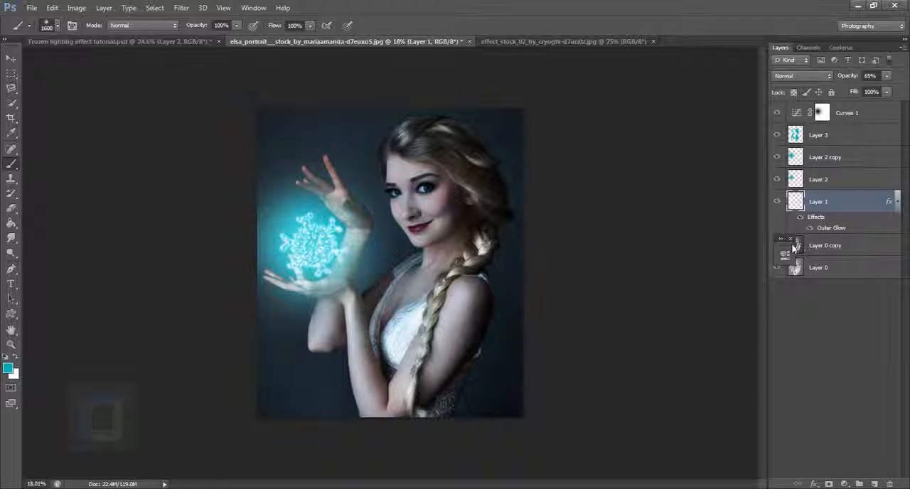
Reopen the Curves adjustment and move the Red channel's black point to input 10, output 0
click(869, 119)
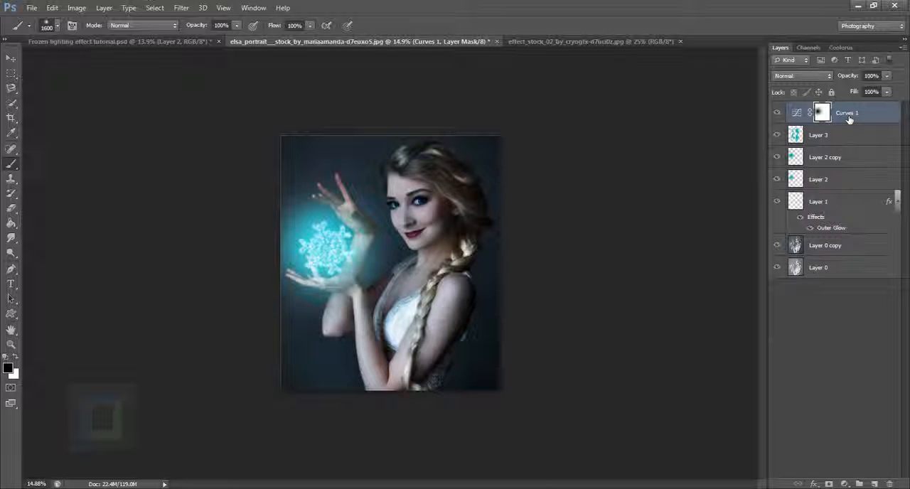
double_click(802, 113)
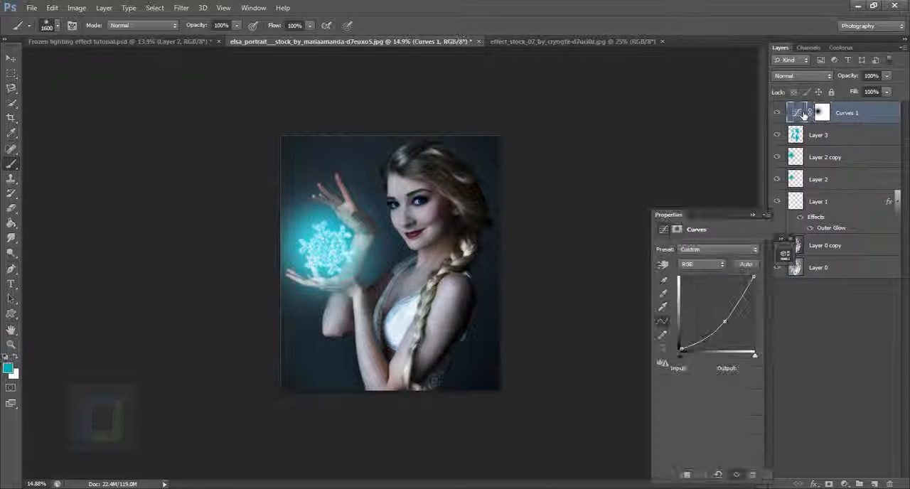
click(697, 264)
click(699, 286)
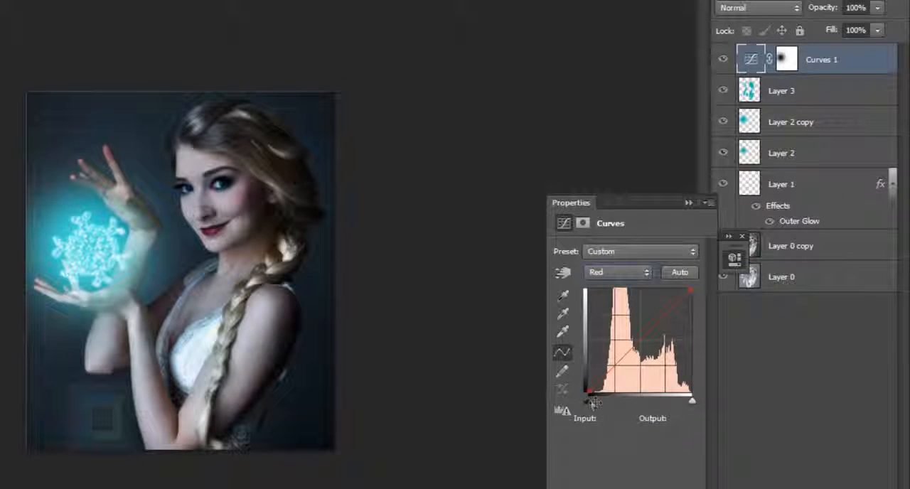
drag(596, 399, 599, 400)
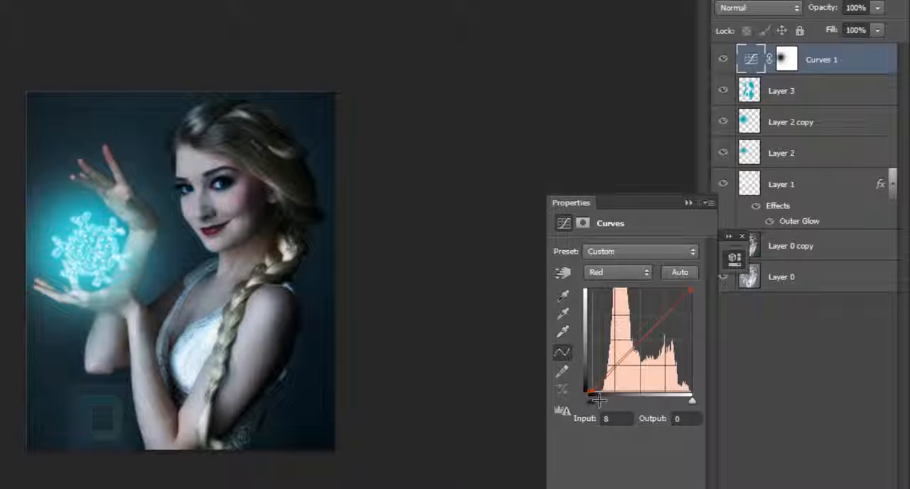
drag(599, 400, 600, 399)
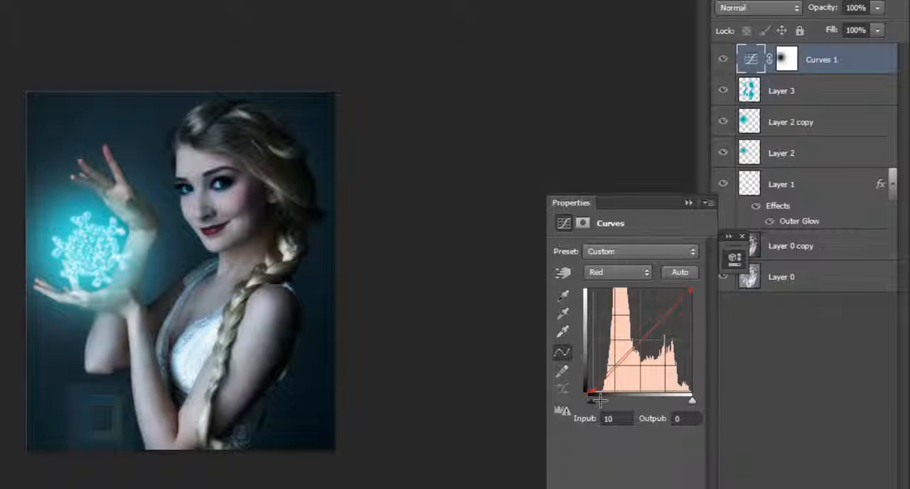
Move the Red channel's black point to input 12, output 0 and compare the portrait with and without the Curves adjustment
click(724, 59)
click(724, 60)
drag(601, 399, 602, 399)
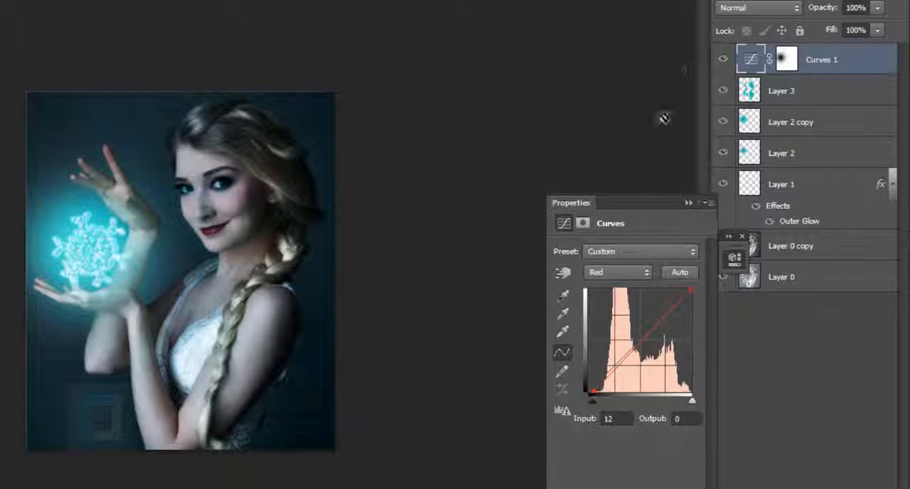
click(732, 63)
click(732, 62)
click(689, 202)
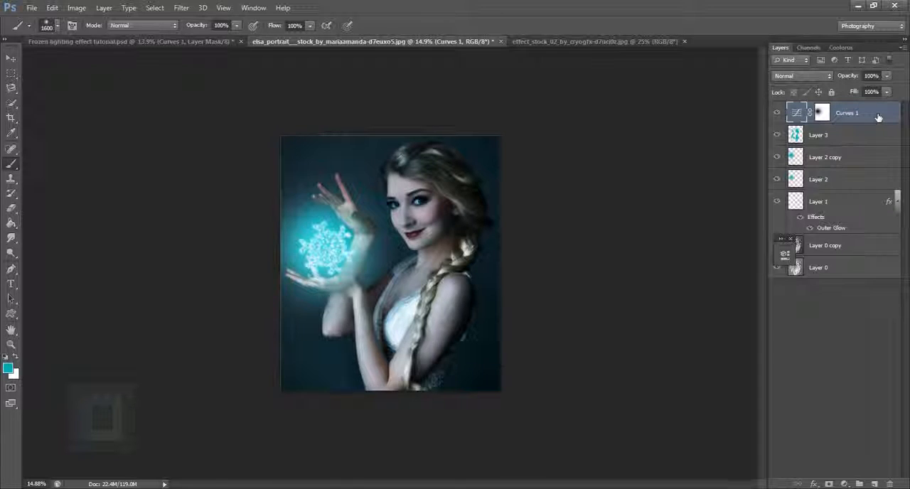
Duplicate the Curves adjustment layer and ease the copy's RGB curve point to input 136, output 104
key(ctrl+j)
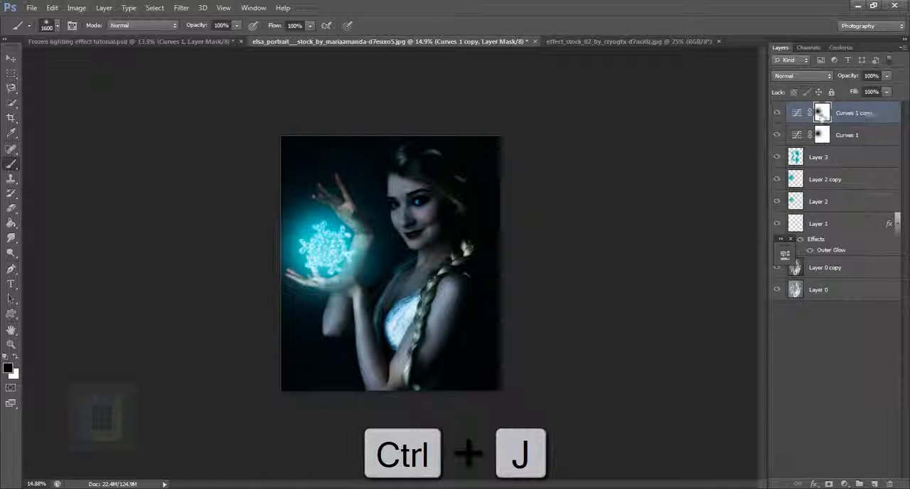
double_click(797, 114)
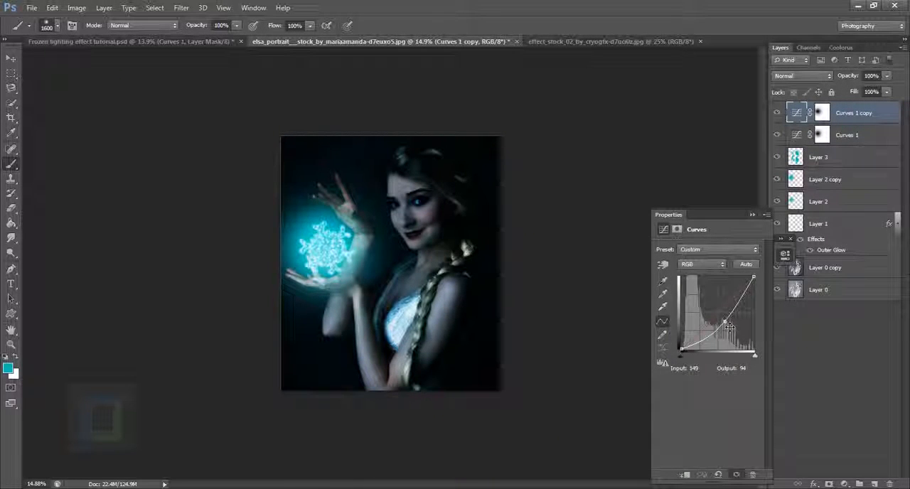
drag(728, 326, 721, 321)
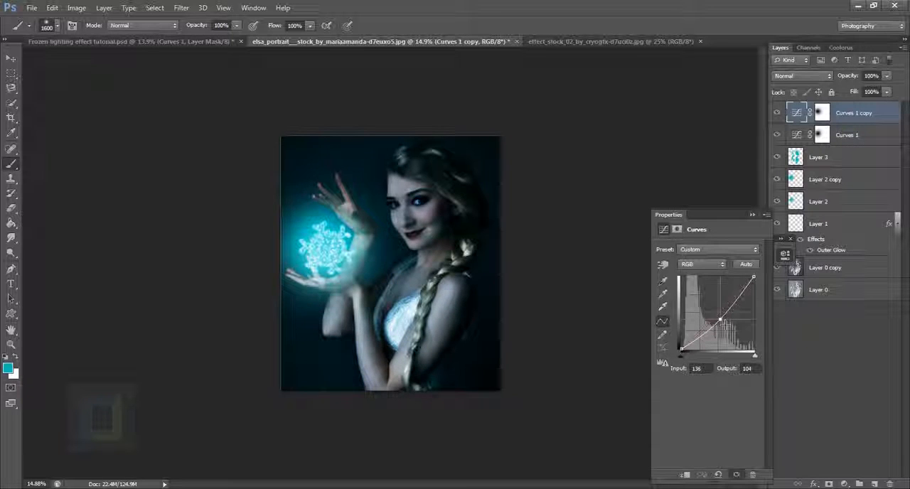
click(778, 114)
click(778, 114)
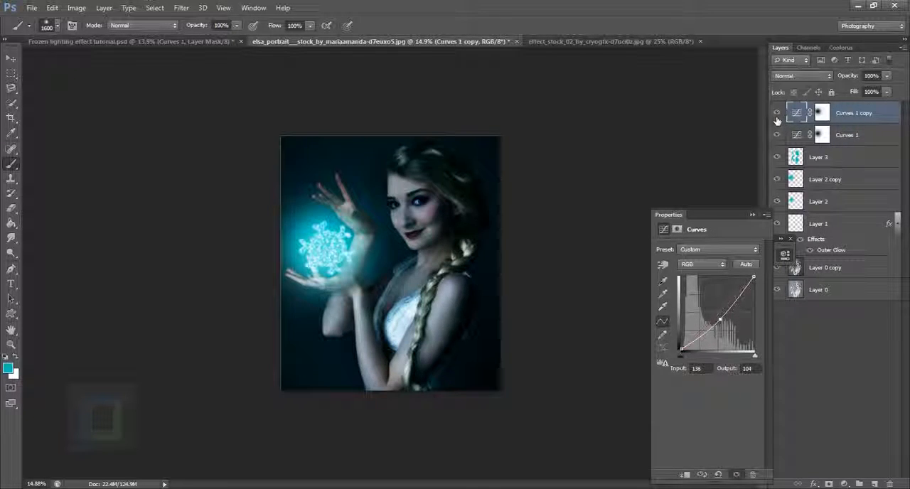
click(752, 215)
Enlarge the Screen-mode glow on Layer 2 copy so it spreads farther around the snowflake and hands
click(853, 181)
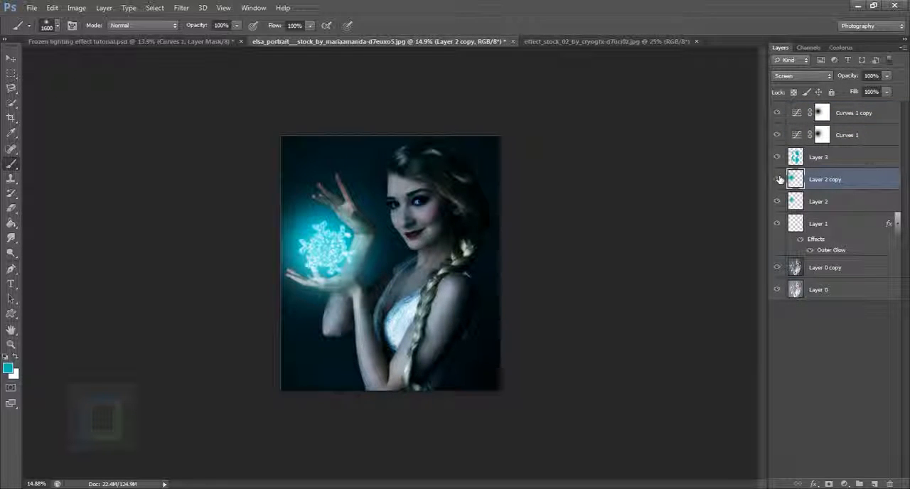
click(778, 179)
click(778, 179)
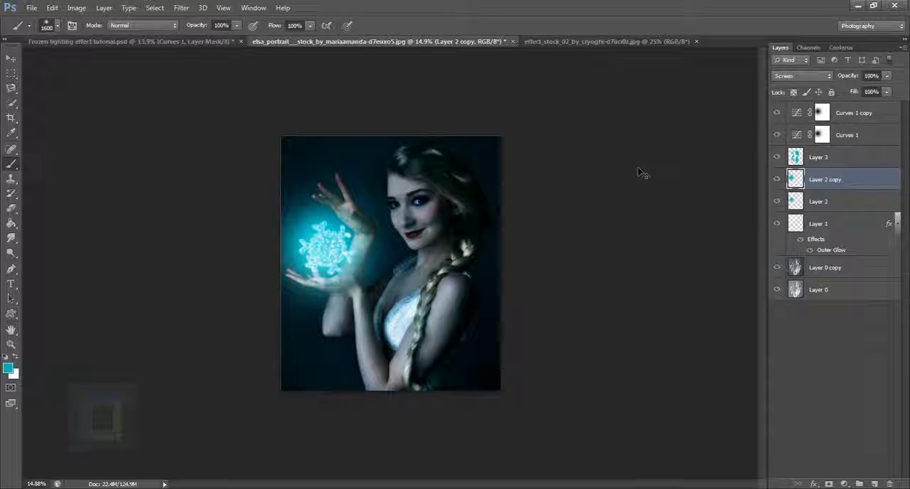
key(ctrl+t)
drag(422, 332, 418, 270)
drag(425, 155, 432, 152)
key(Return)
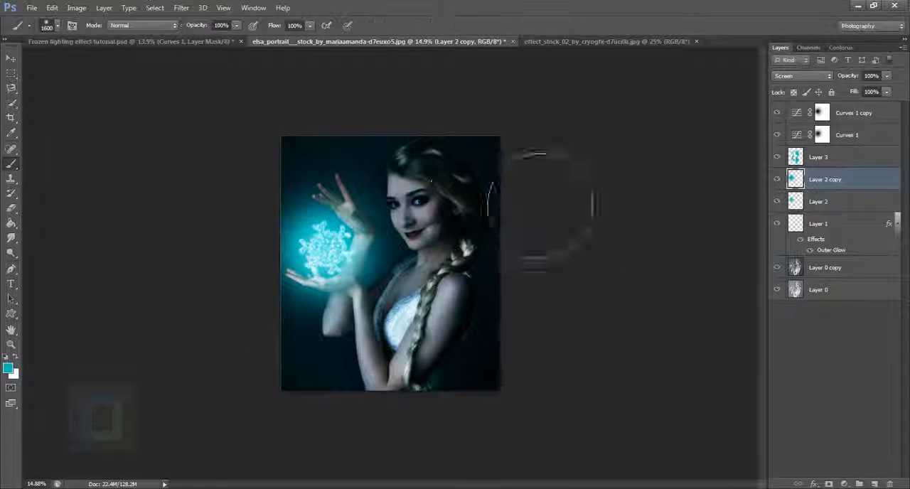
click(819, 203)
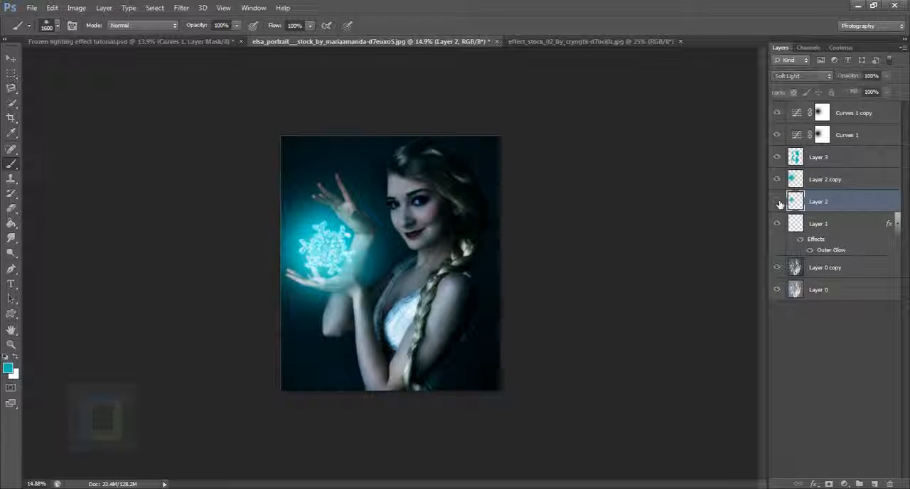
Copy the entire snow-particle stock image and paste it into the portrait above the Curves 1 copy layer
click(844, 113)
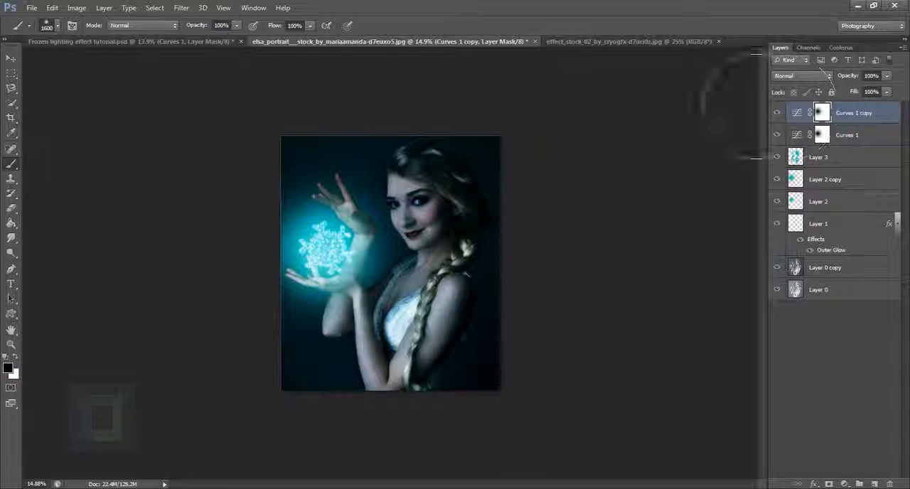
click(637, 41)
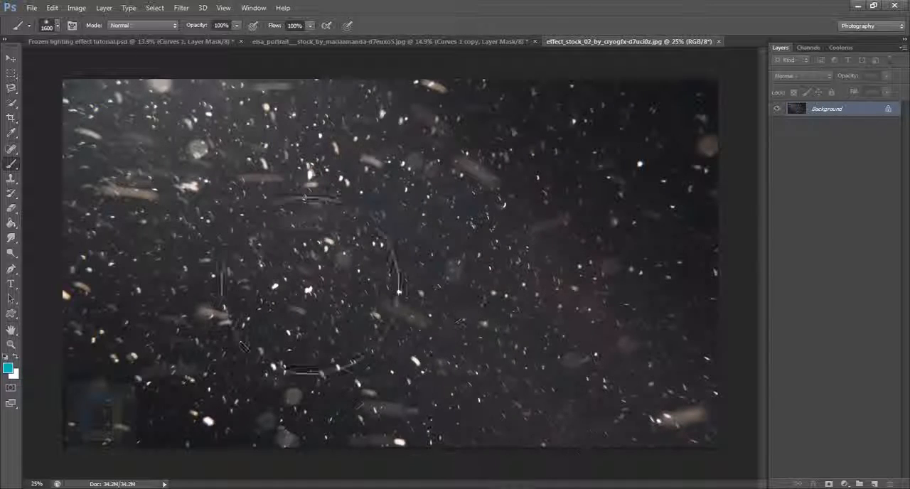
scroll(415, 280, down, 2)
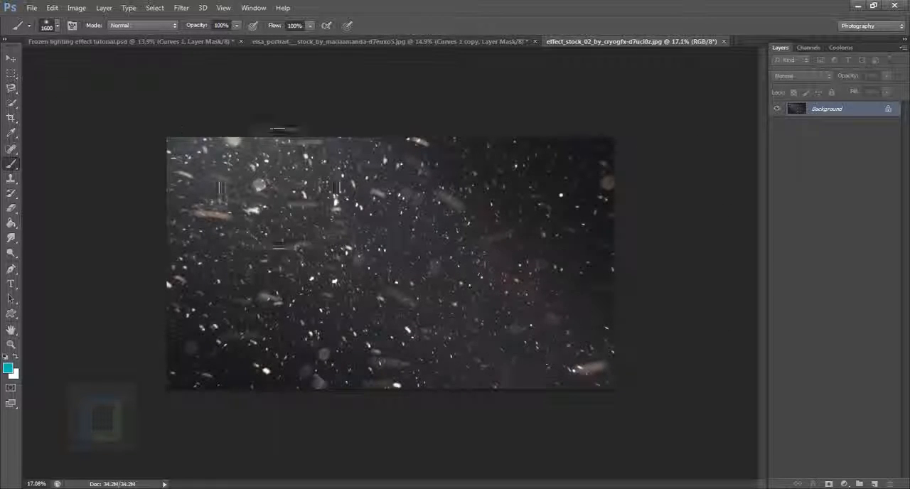
key(ctrl+a)
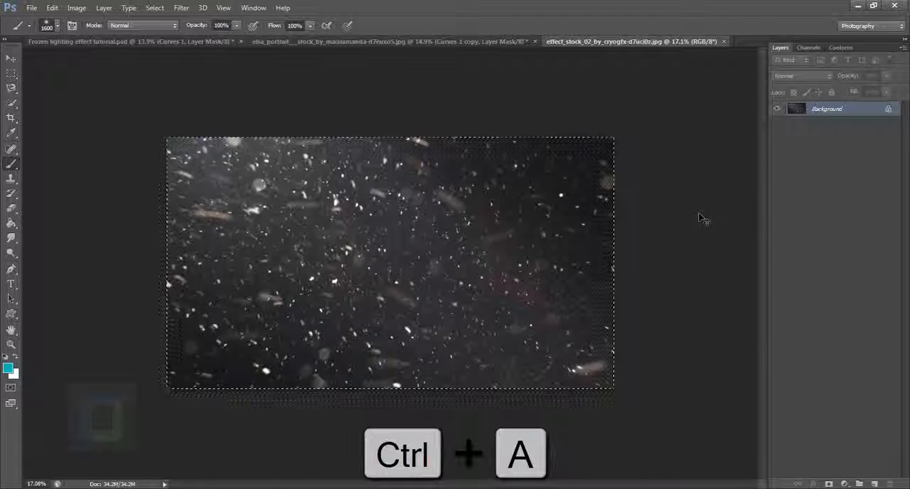
key(ctrl+c)
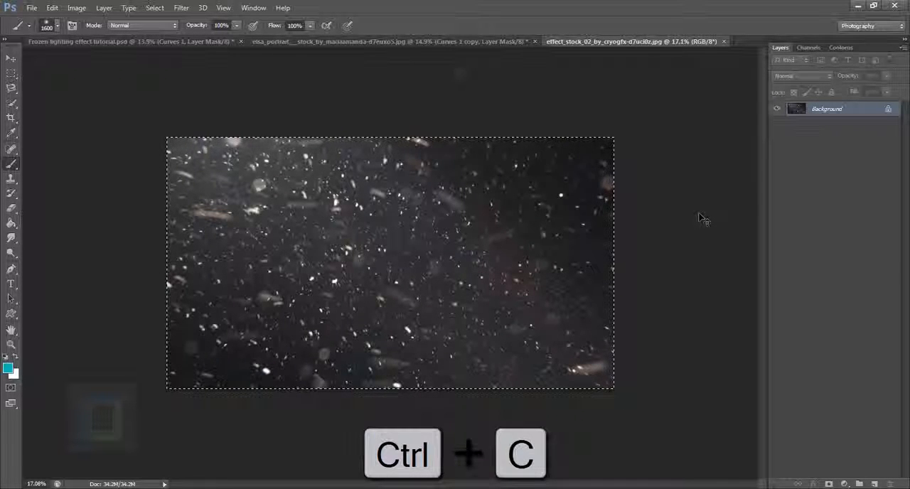
click(443, 41)
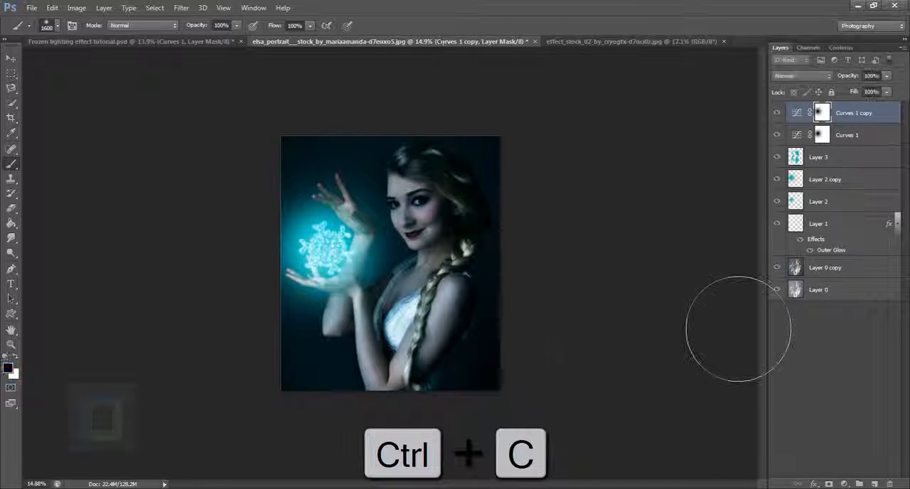
key(ctrl+v)
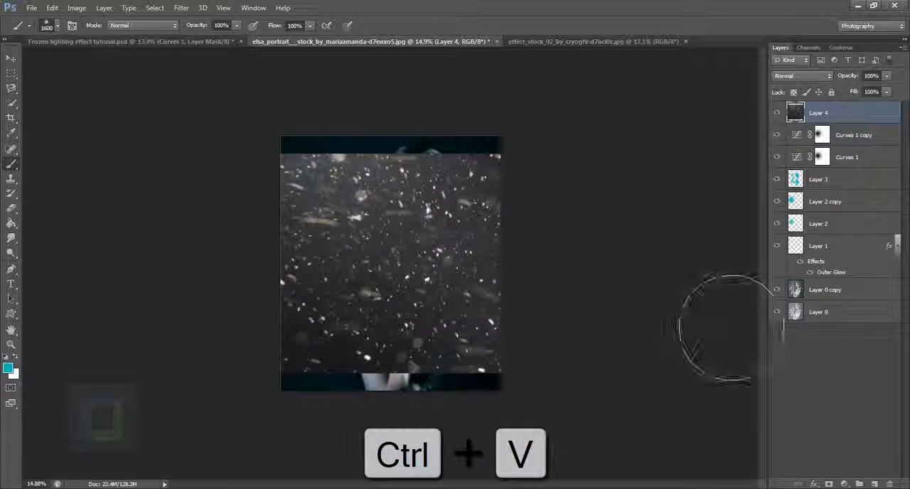
Scale the pasted snow layer down over the middle of the portrait and set its blend mode to Screen
key(ctrl+t)
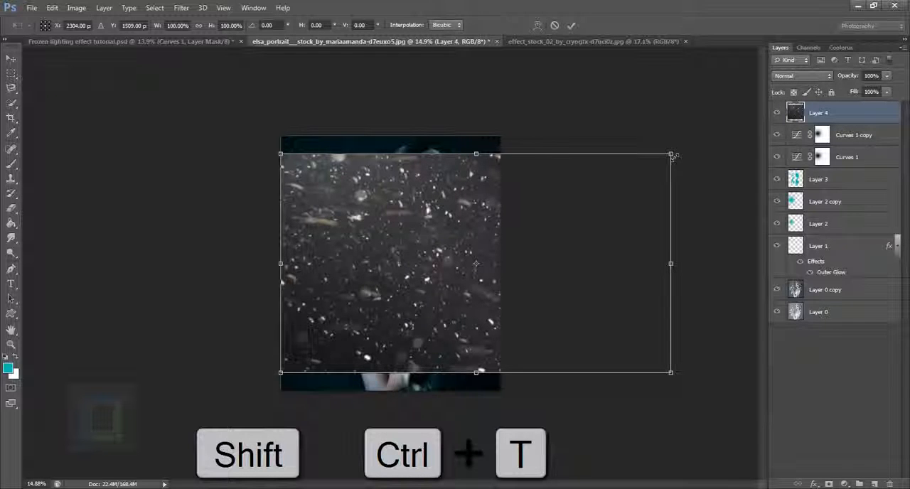
drag(673, 155, 461, 271)
drag(397, 353, 418, 295)
key(Return)
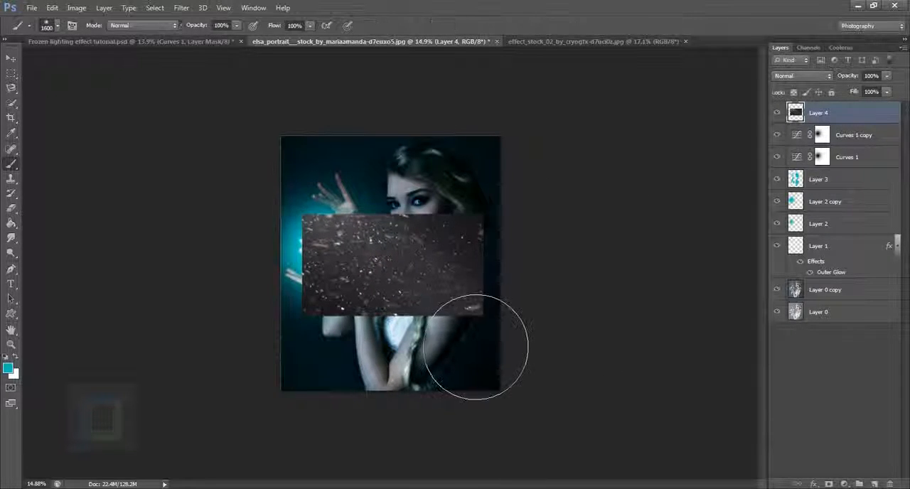
scroll(504, 374, up, 4)
click(797, 76)
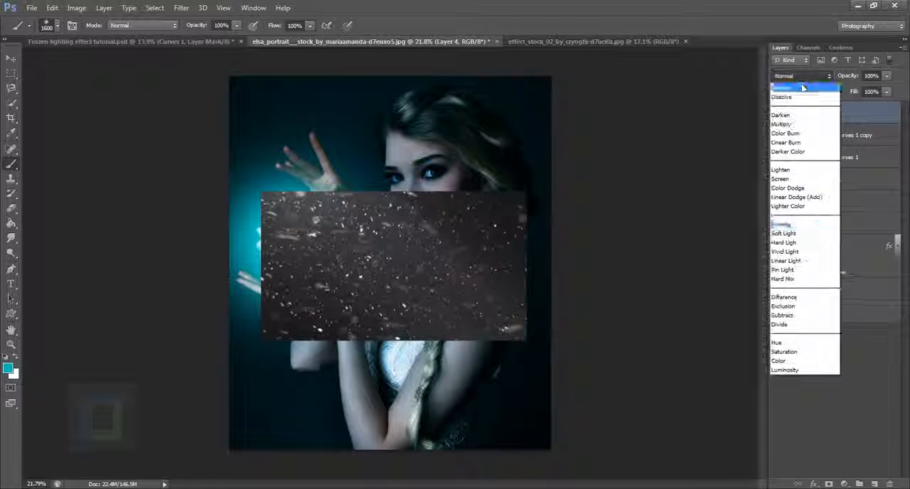
click(796, 182)
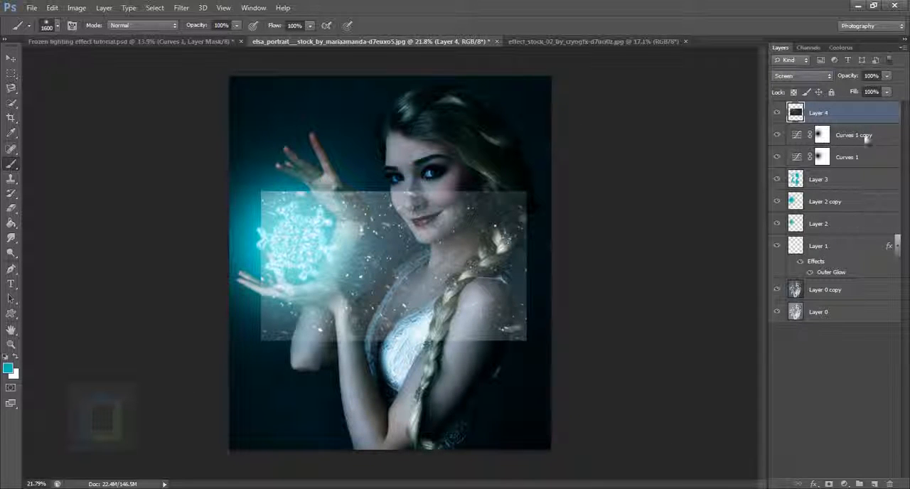
Apply Levels to the snow layer with midtones 0.29 and white input 238 to darken its grey background
click(76, 8)
mouse_move(82, 39)
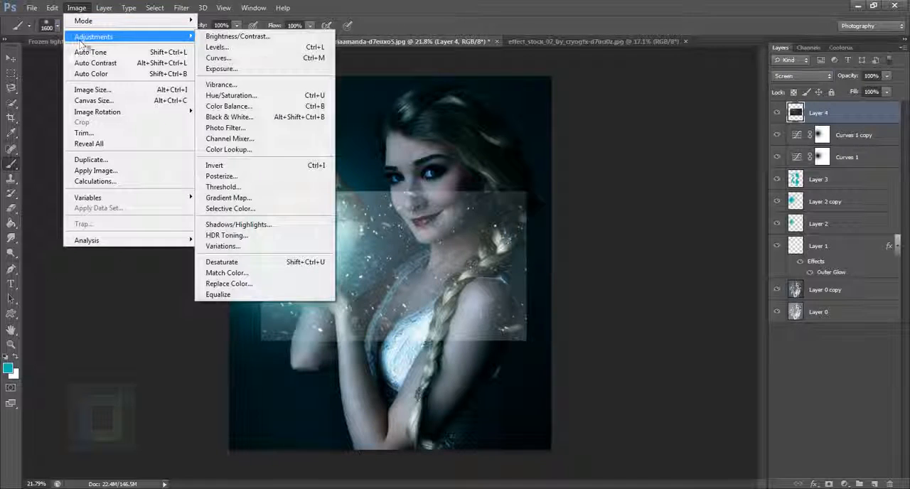
click(242, 46)
drag(652, 332, 683, 334)
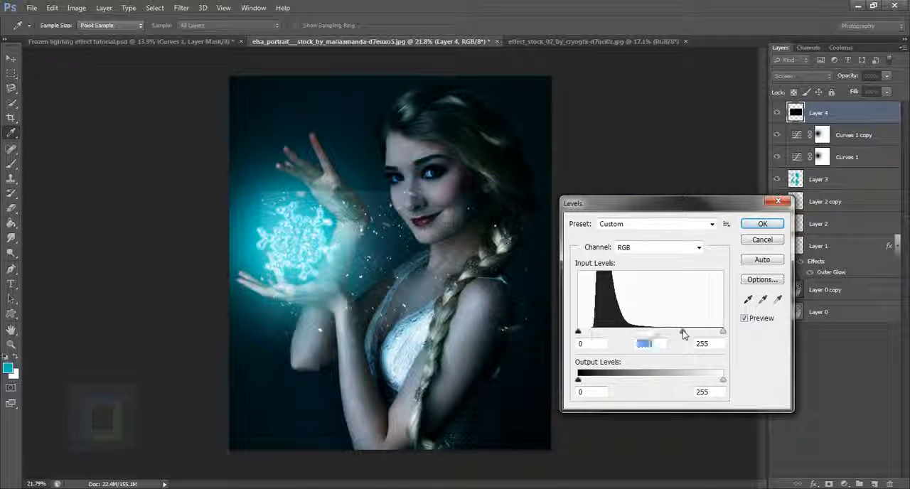
click(714, 334)
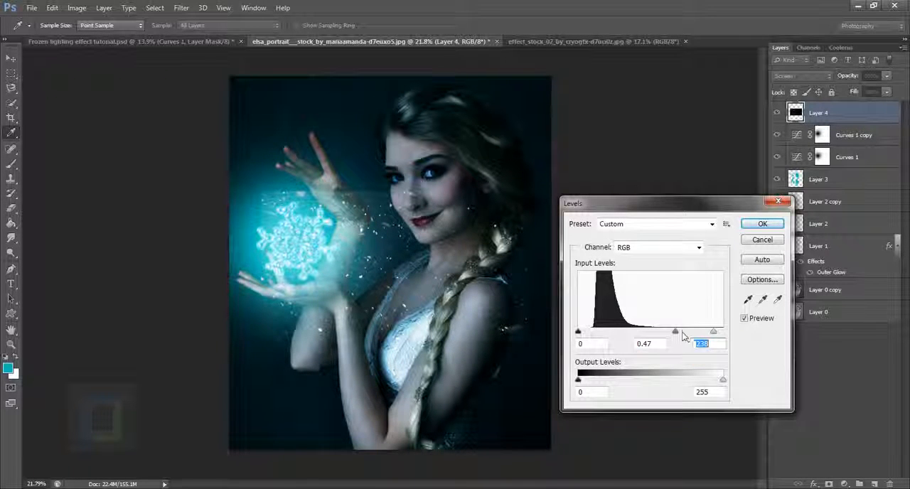
mouse_move(678, 333)
mouse_down()
mouse_move(695, 332)
mouse_move(687, 334)
mouse_up()
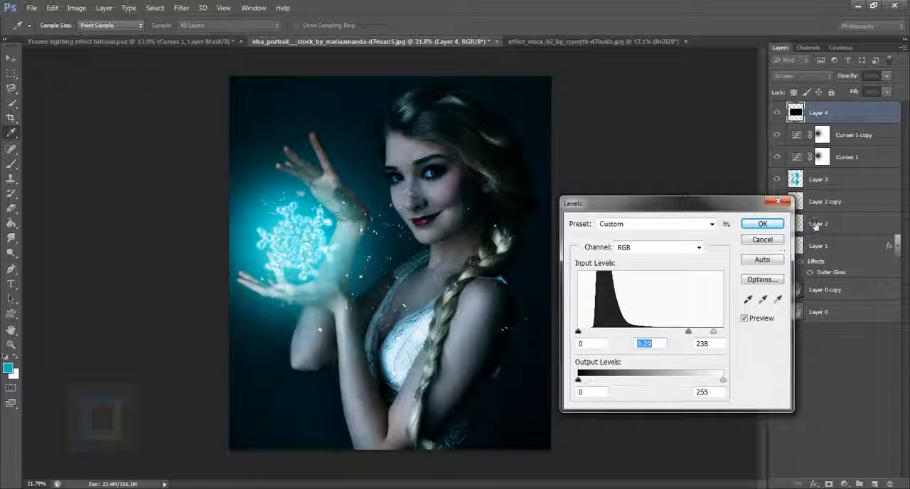
click(763, 223)
key(b)
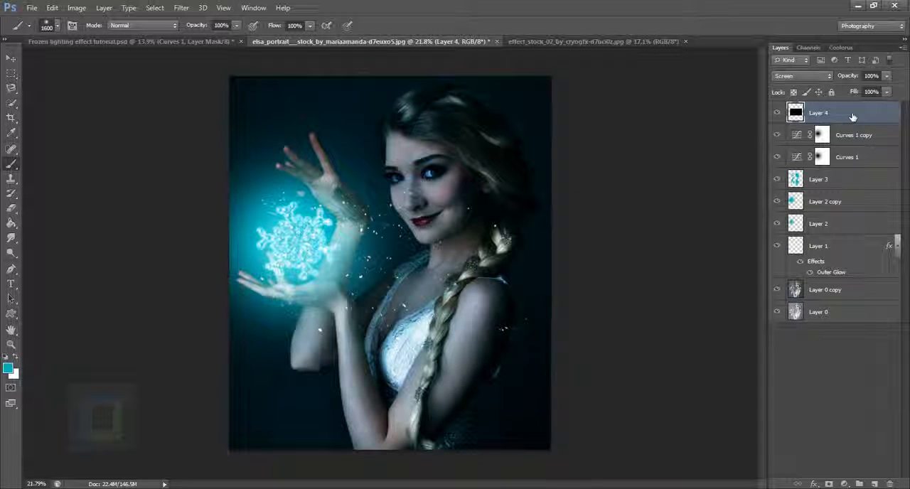
Scale the snow layer to about 62%, rotate it about 117°, and place it over the snowflake and hands
key(ctrl+t)
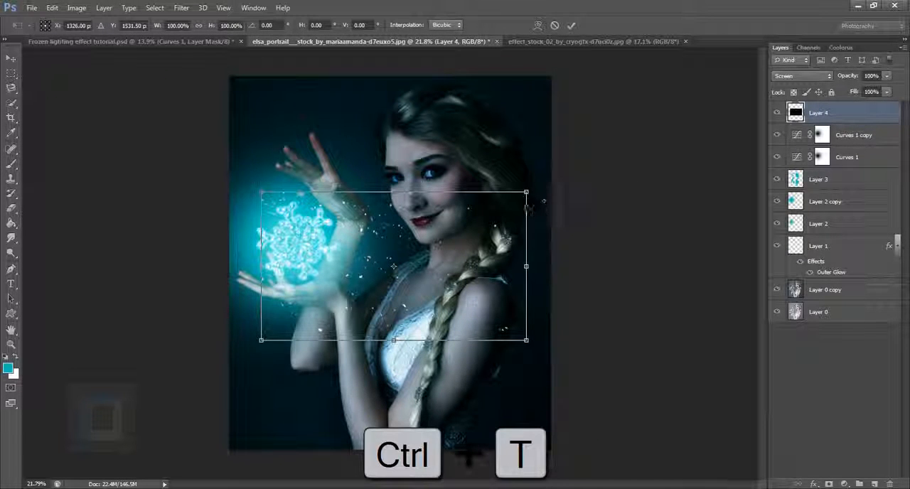
drag(526, 192, 446, 236)
drag(468, 179, 501, 347)
drag(425, 321, 362, 277)
drag(356, 137, 436, 215)
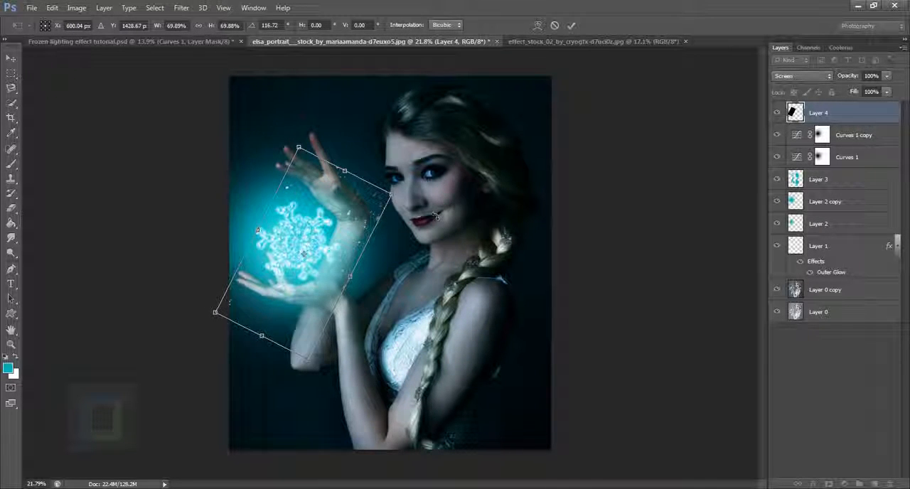
drag(345, 230, 337, 216)
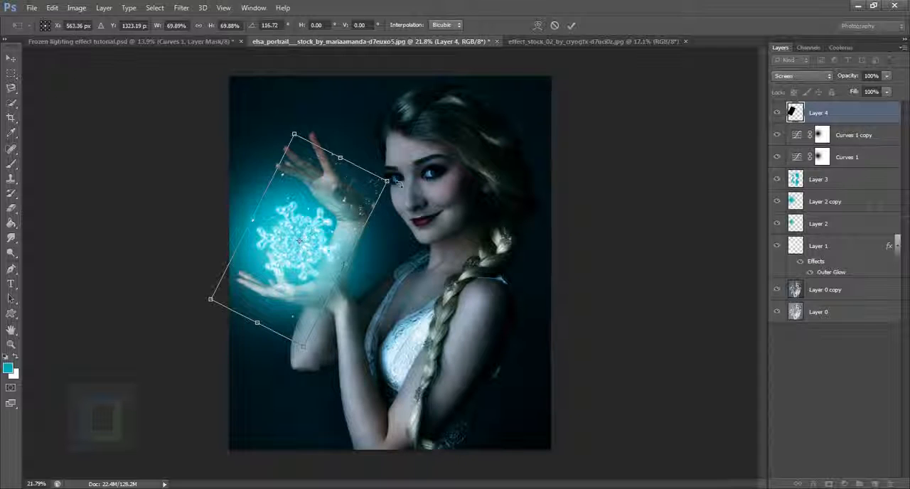
drag(398, 184, 374, 190)
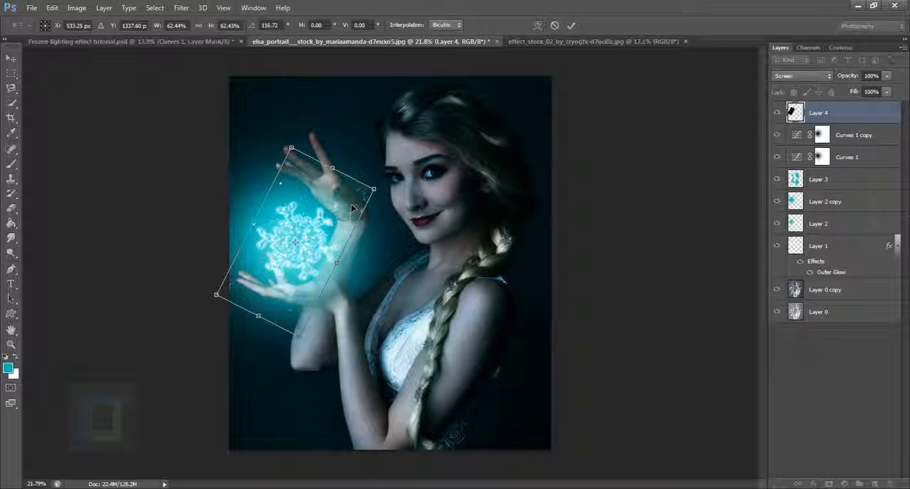
key(Return)
scroll(429, 282, up, 4)
scroll(483, 399, down, 4)
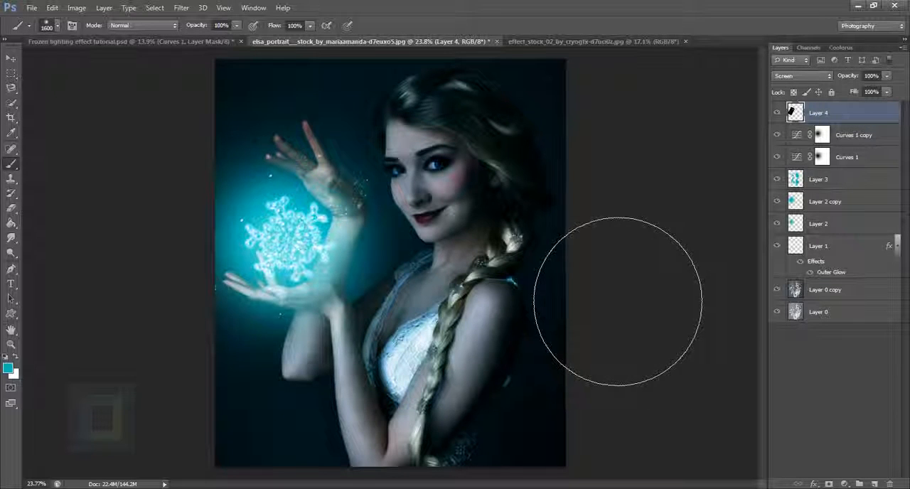
Add a layer mask to the snow layer and hide the particles between the raised wrist and neck with a 500 px soft black brush
key(bracketleft)
key(bracketleft)
key(bracketleft)
key(bracketleft)
key(bracketleft)
key(bracketleft)
key(bracketleft)
key(bracketleft)
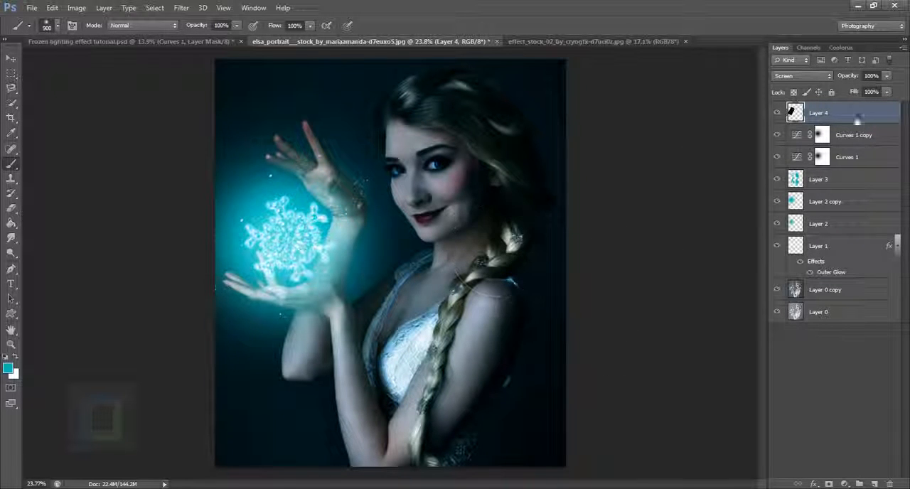
click(828, 484)
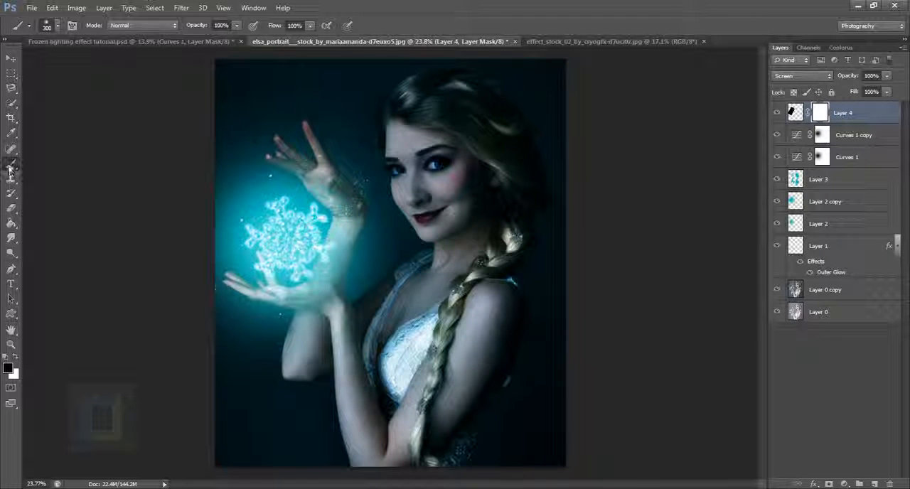
key(bracketright)
key(bracketright)
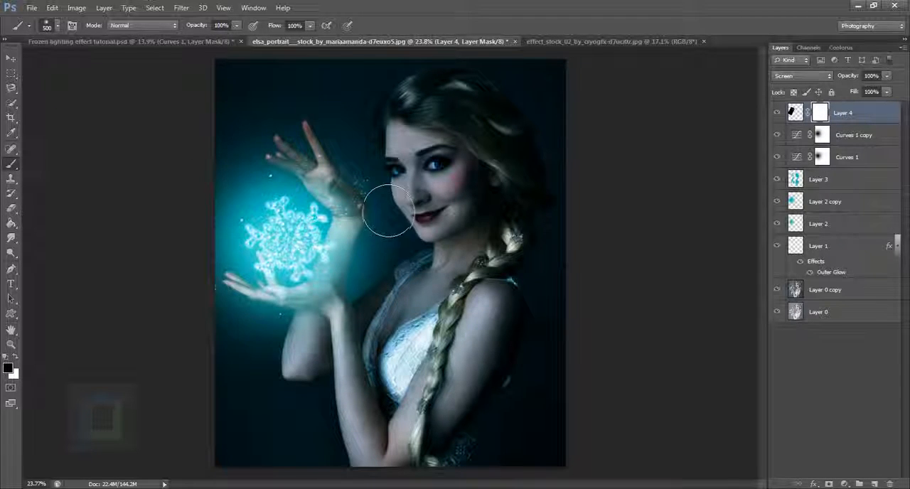
drag(400, 211, 420, 279)
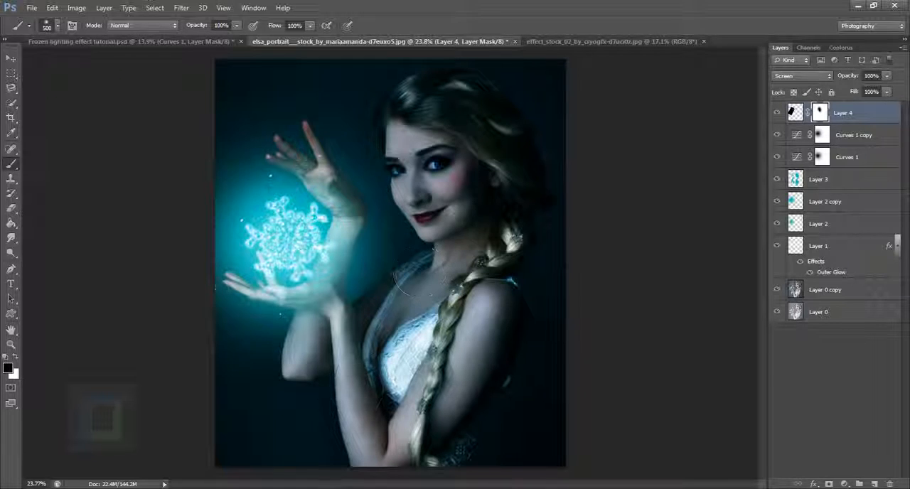
Mask the snow particles off the raised hand, the forearms and the area below the lower hand in black
right_click(363, 377)
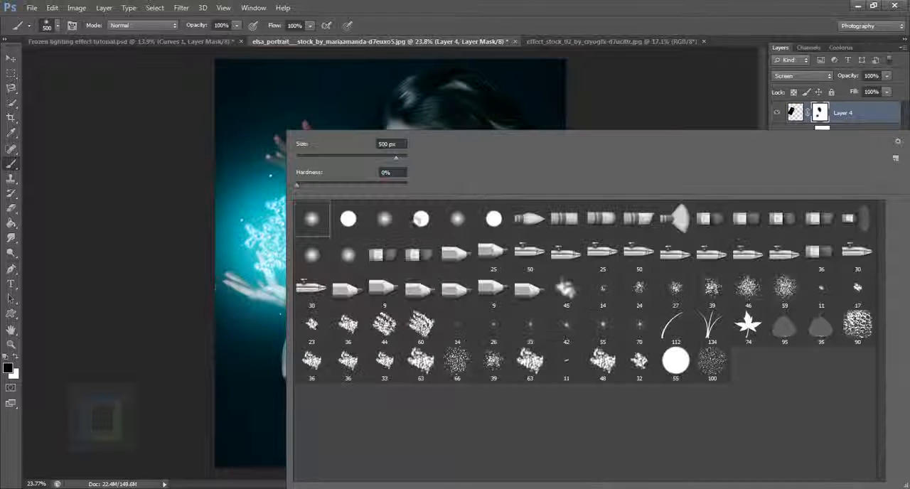
click(442, 25)
mouse_move(358, 171)
mouse_down()
mouse_move(340, 158)
mouse_move(302, 155)
mouse_up()
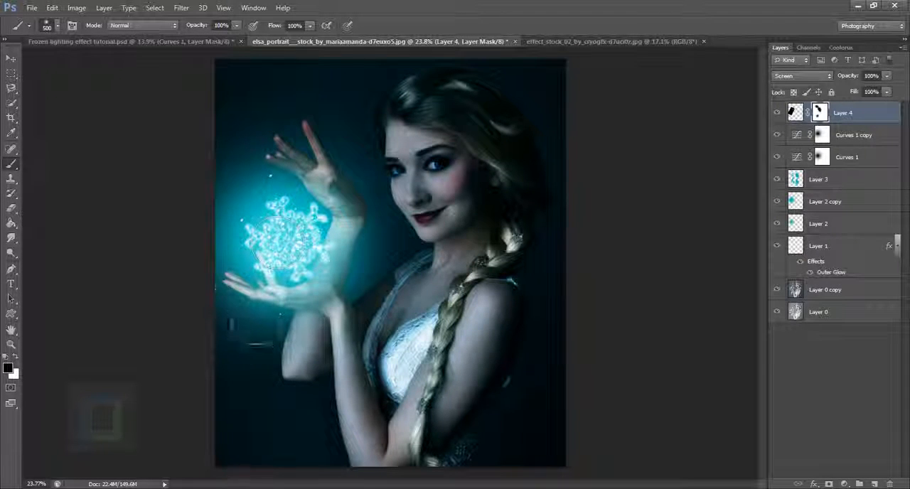
mouse_move(257, 363)
mouse_down()
mouse_move(292, 381)
mouse_move(308, 374)
mouse_move(291, 376)
mouse_move(316, 398)
mouse_move(306, 370)
mouse_up()
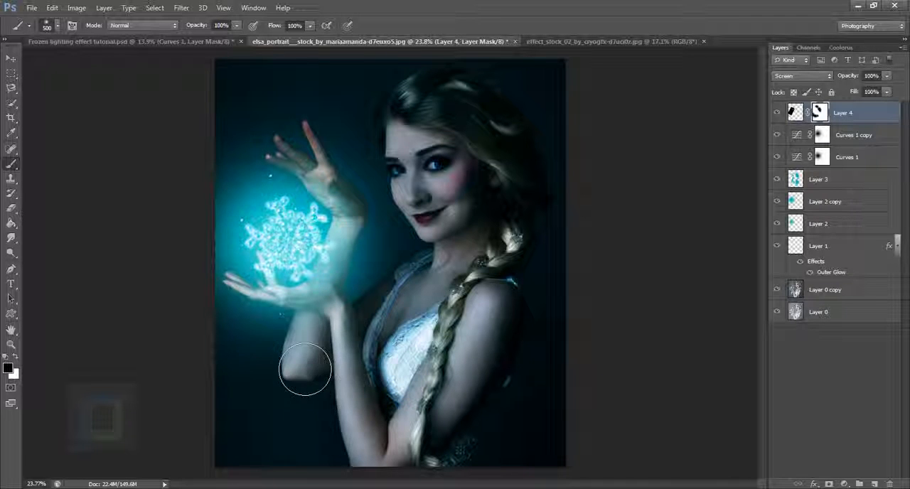
scroll(302, 244, up, 5)
drag(369, 146, 403, 204)
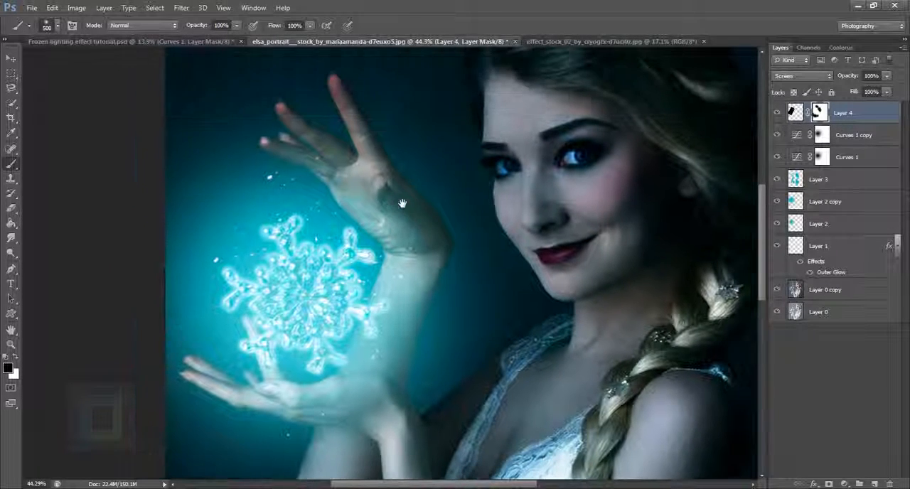
mouse_move(379, 173)
mouse_down()
mouse_move(422, 171)
mouse_move(387, 162)
mouse_move(321, 170)
mouse_up()
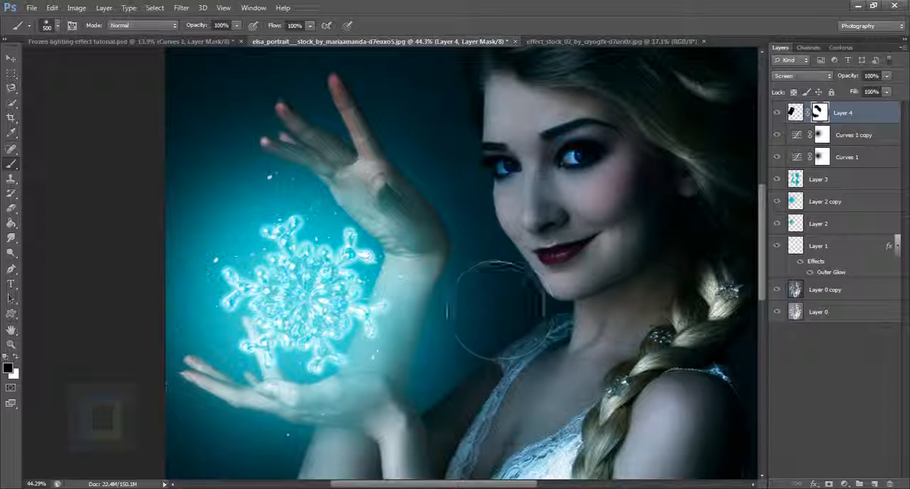
Duplicate the masked snow layer, rotate the copy about -46°, and position it over the snowflake
scroll(313, 478, down, 2)
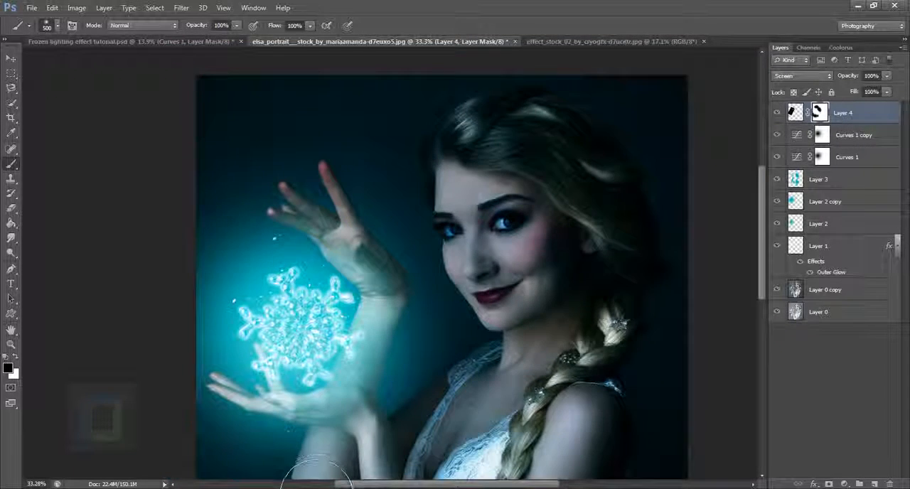
scroll(312, 480, down, 1)
scroll(869, 119, down, 2)
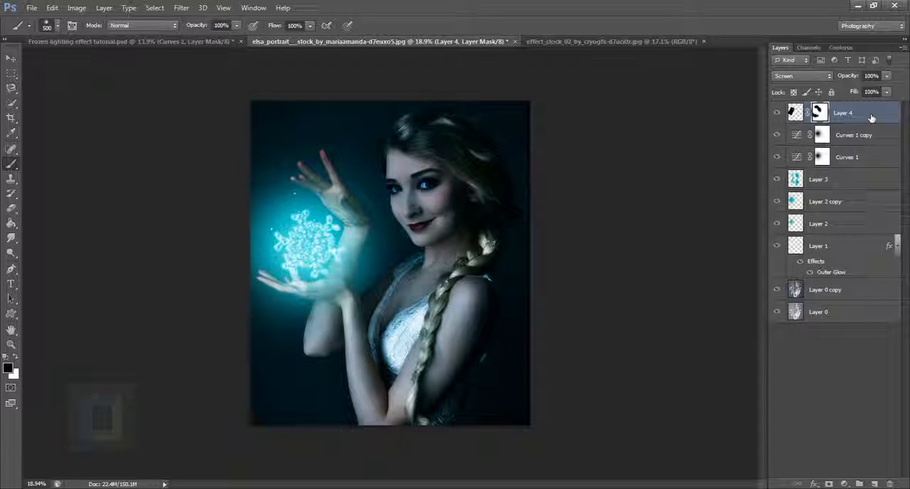
key(ctrl+j)
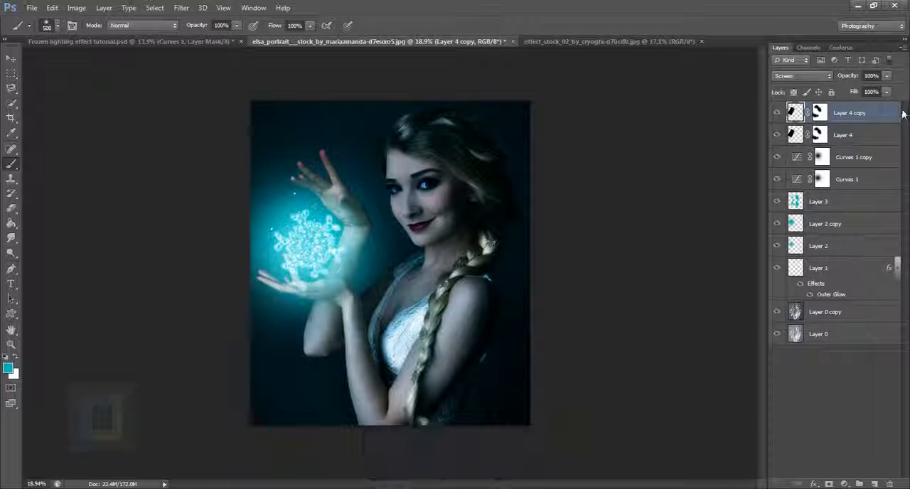
key(ctrl+t)
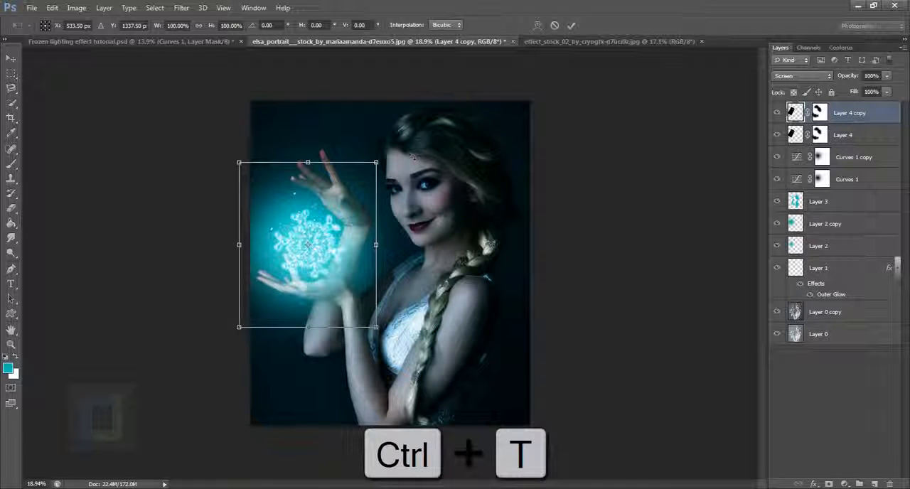
drag(413, 157, 312, 93)
drag(321, 232, 329, 237)
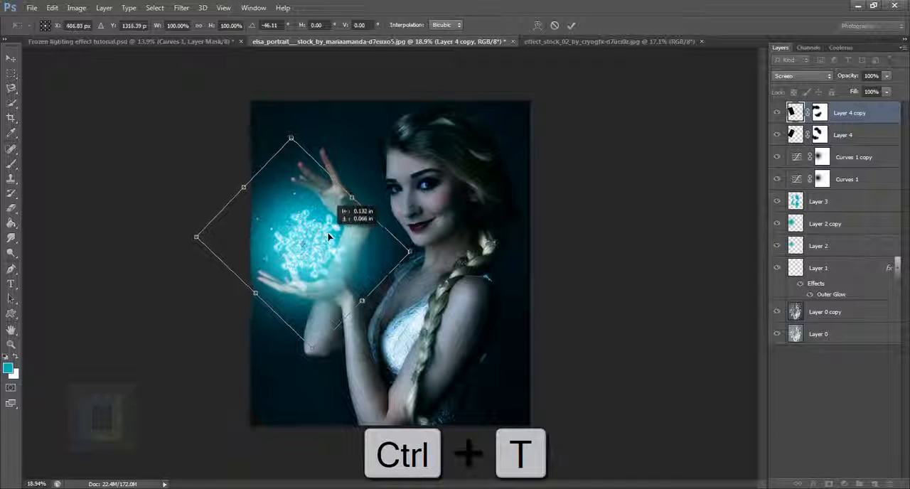
key(Return)
key(b)
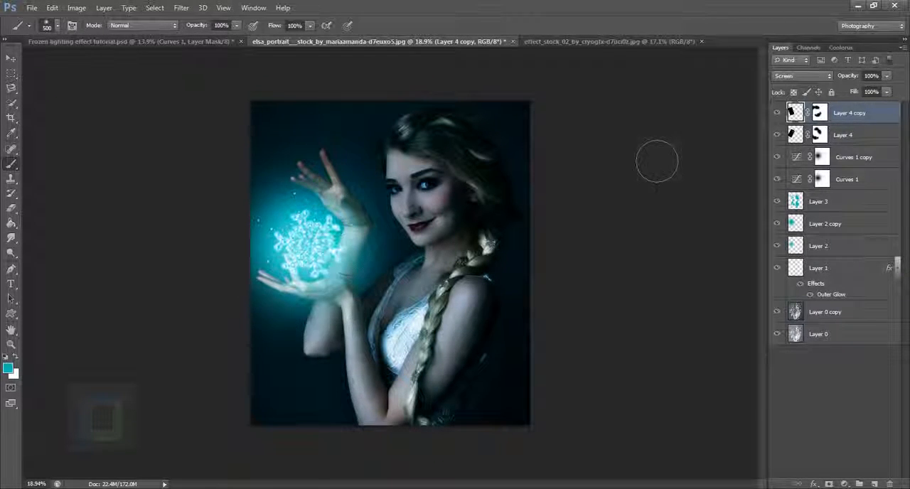
Duplicate the Layer 4 copy snow layer, rotate the duplicate about 17°, enlarge it slightly, and shift it over the snowflake
drag(864, 118, 875, 483)
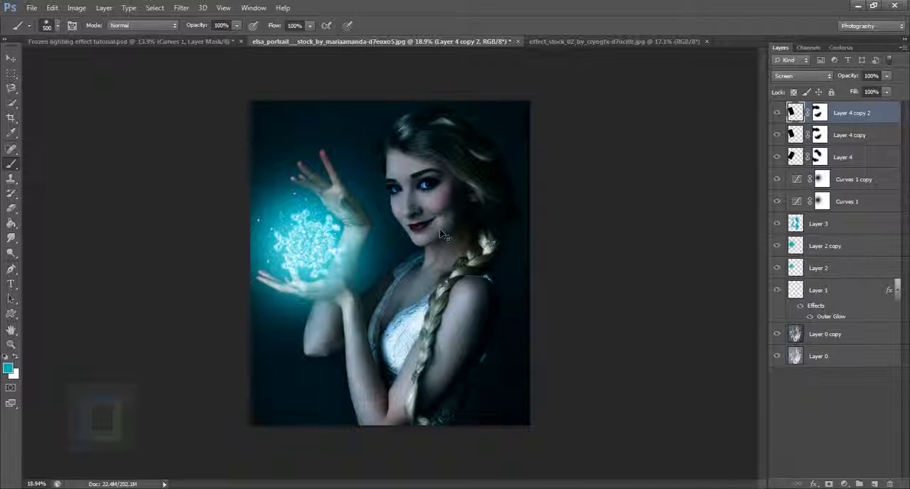
key(ctrl+t)
drag(427, 142, 475, 154)
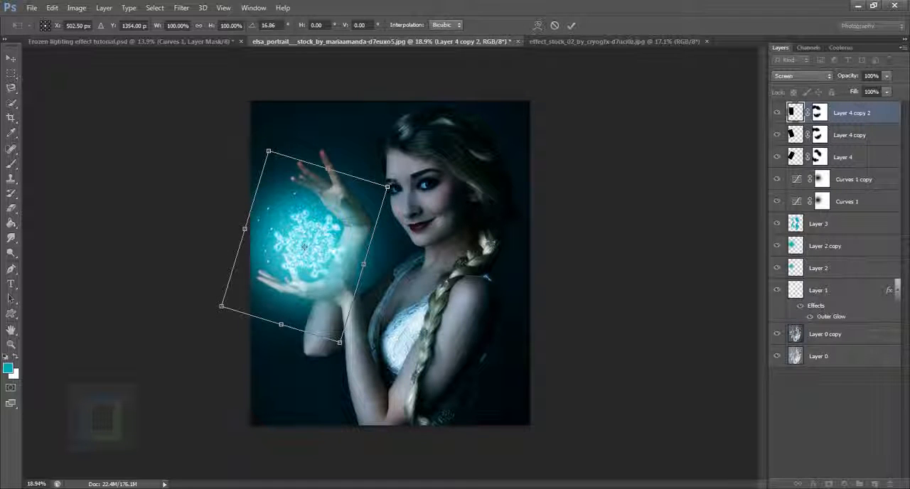
drag(387, 187, 407, 184)
mouse_move(332, 226)
mouse_down()
mouse_move(343, 225)
mouse_move(338, 214)
mouse_up()
key(Return)
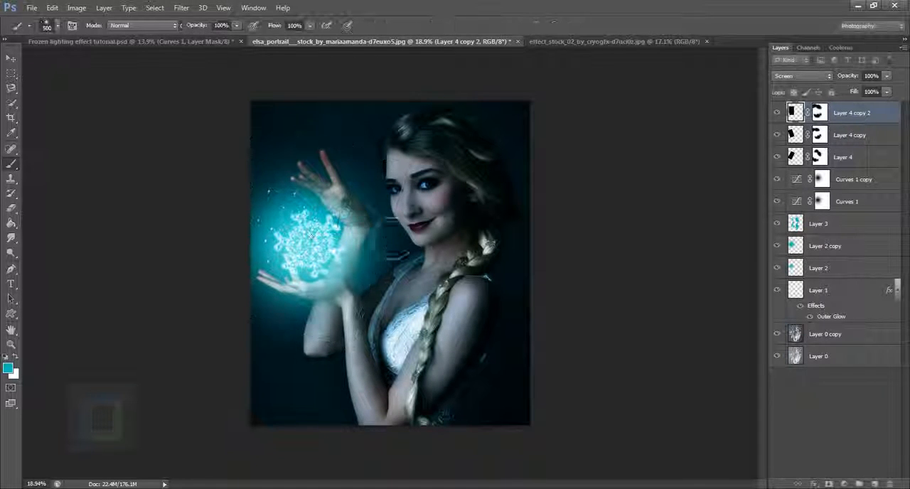
scroll(269, 251, up, 5)
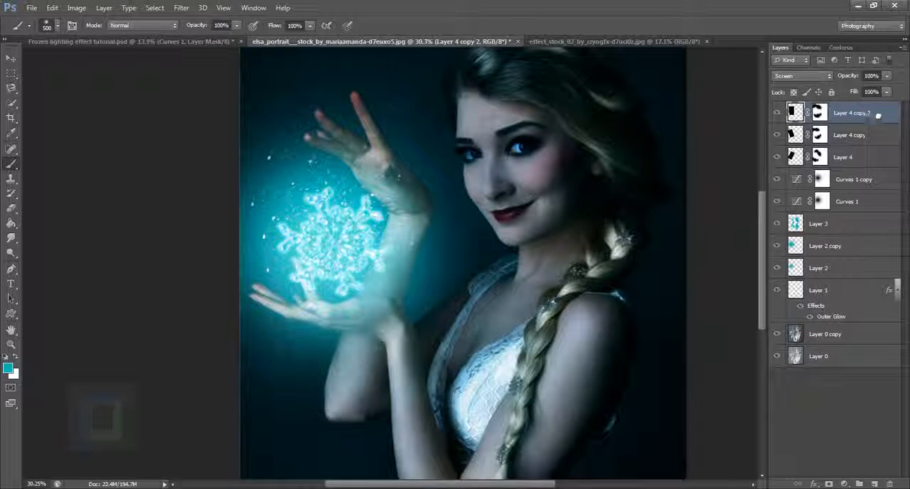
Duplicate the Layer 4 copy 2 snow layer, rotate the duplicate about 100°, and center it on the snowflake
drag(877, 115, 880, 483)
scroll(292, 263, down, 5)
key(v)
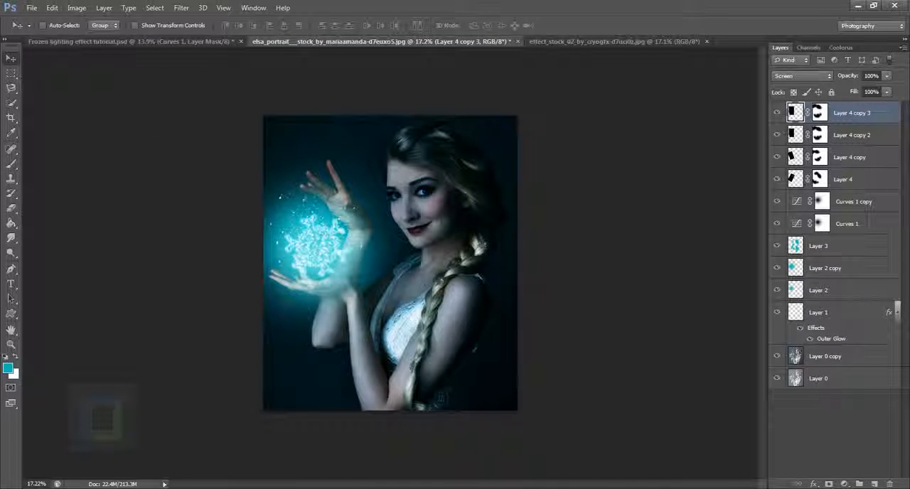
mouse_move(303, 241)
mouse_down()
mouse_move(298, 231)
mouse_move(305, 240)
mouse_up()
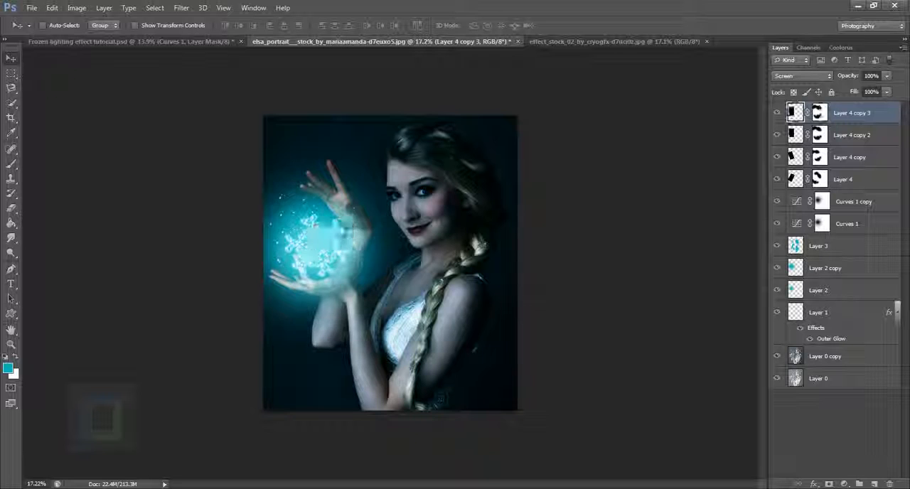
key(ctrl+t)
drag(406, 152, 383, 323)
drag(359, 232, 349, 238)
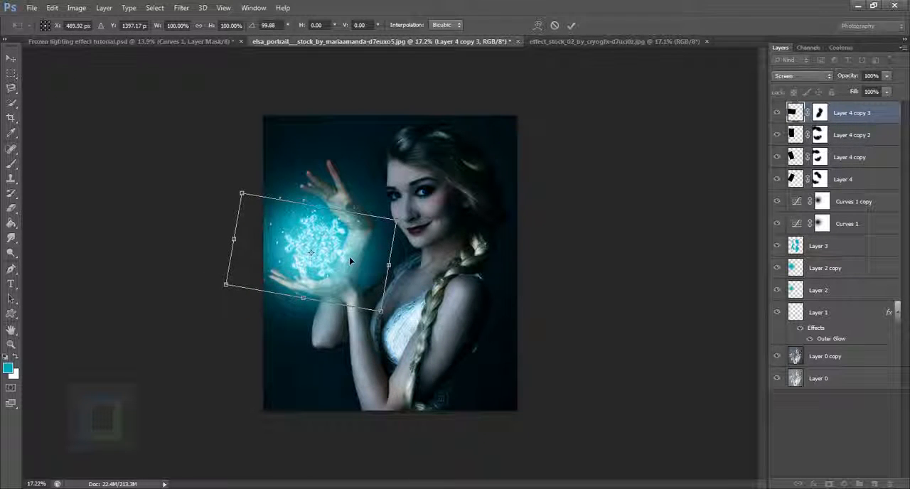
key(Return)
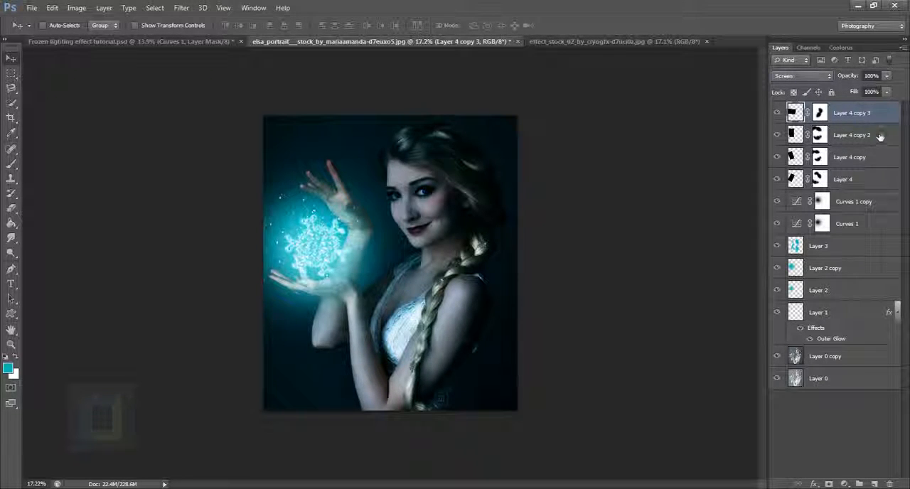
Group Layer 4 and its three copies, and leave the group collapsed
key(ctrl)
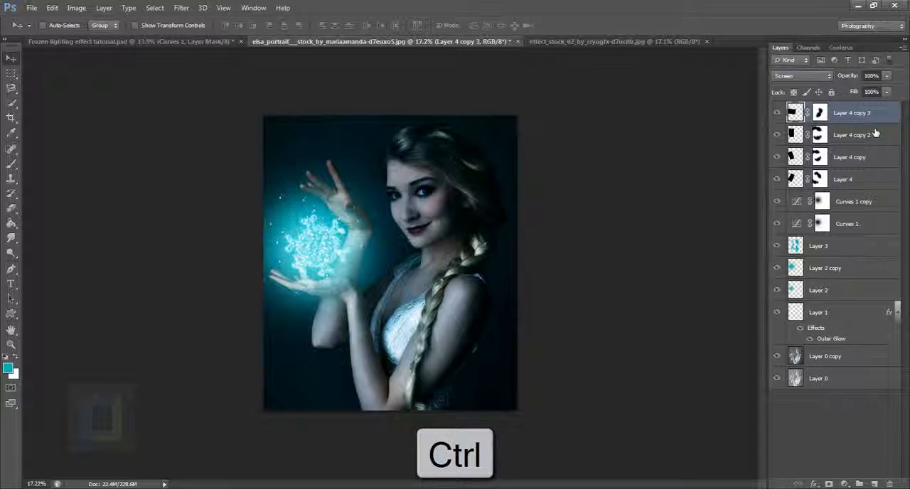
ctrl+click(875, 134)
ctrl+click(862, 157)
ctrl+click(858, 180)
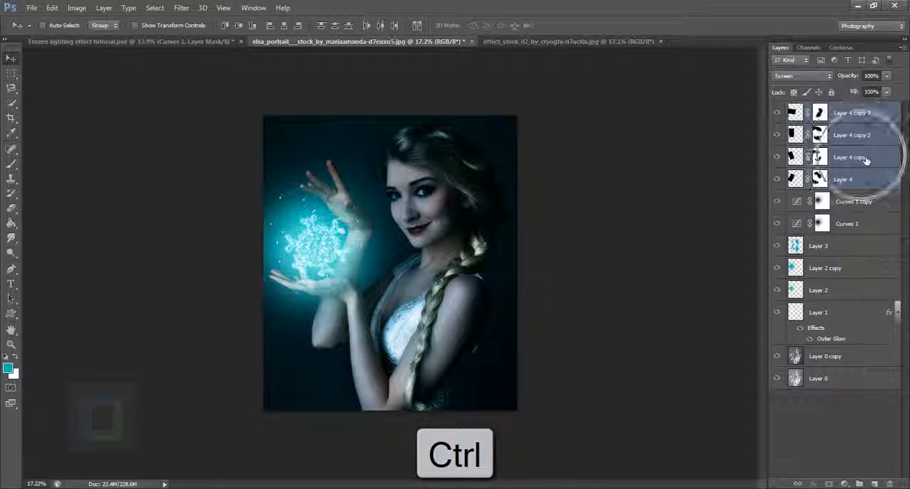
key(ctrl+g)
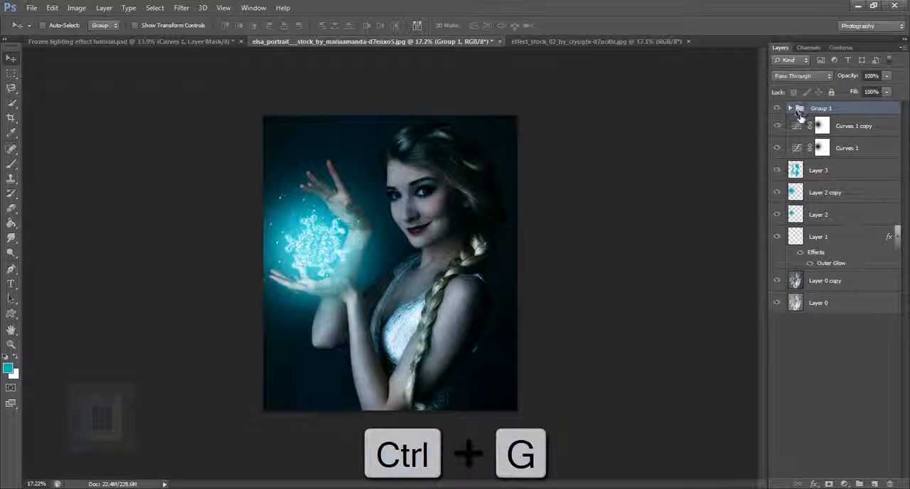
click(790, 108)
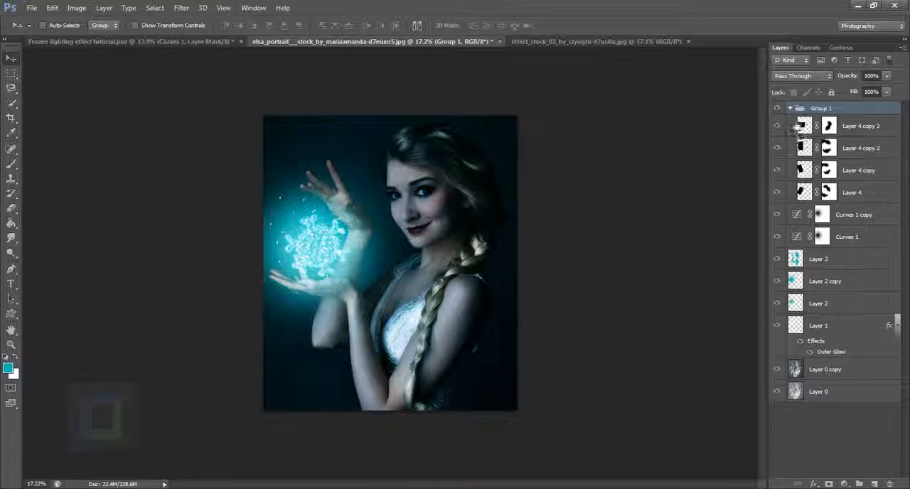
click(790, 108)
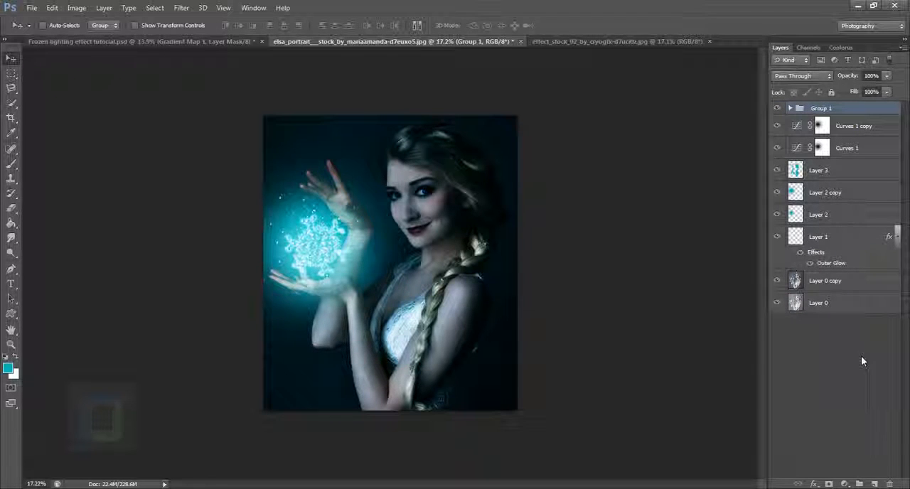
Add a Solid Color fill layer in dark teal #3e7a7a above the snow group and set its blend mode to Color Dodge
click(844, 483)
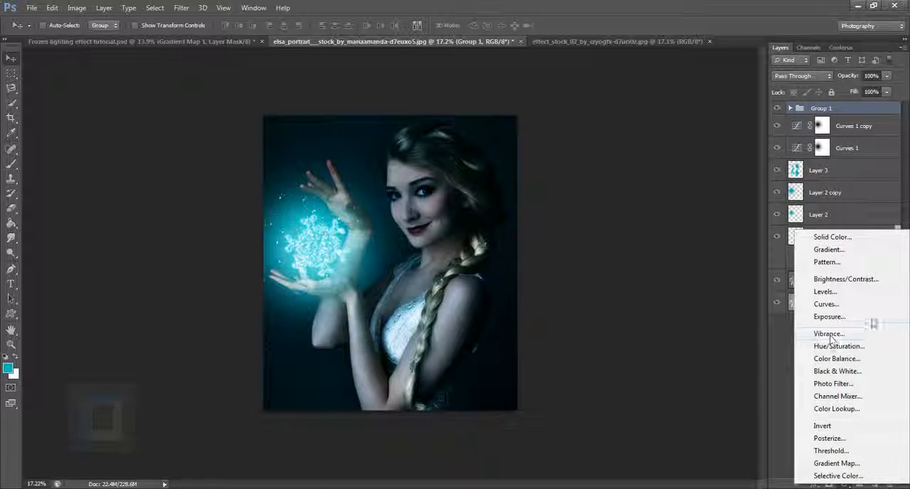
click(799, 462)
click(844, 483)
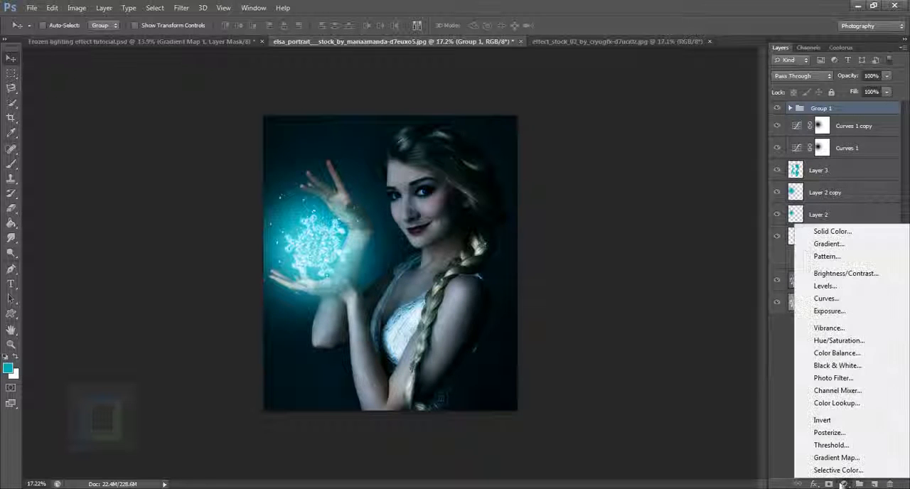
click(827, 233)
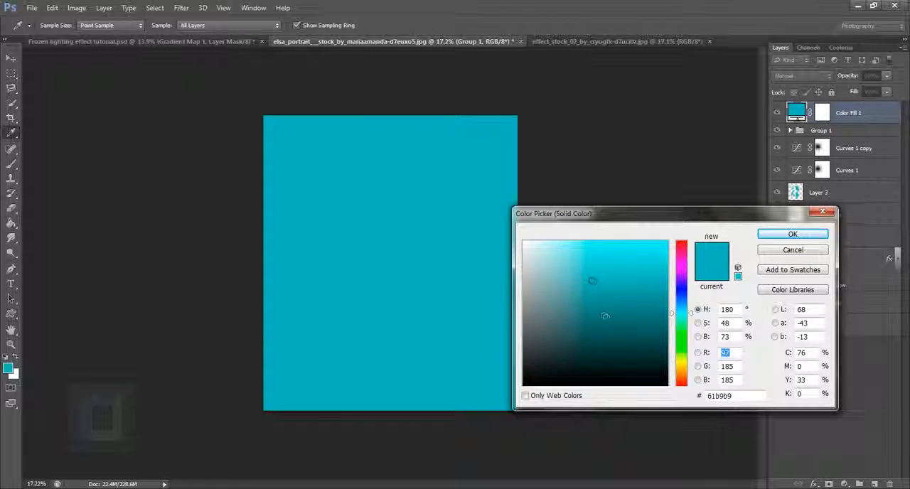
click(599, 310)
click(596, 317)
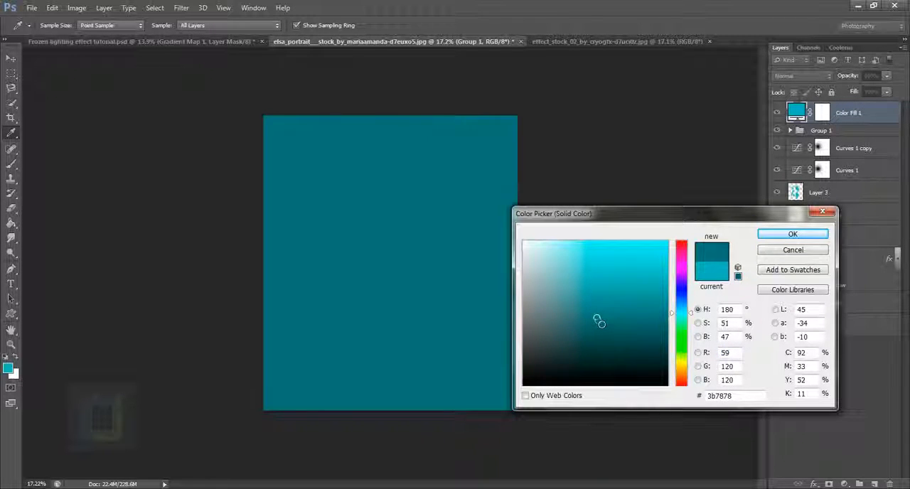
click(598, 320)
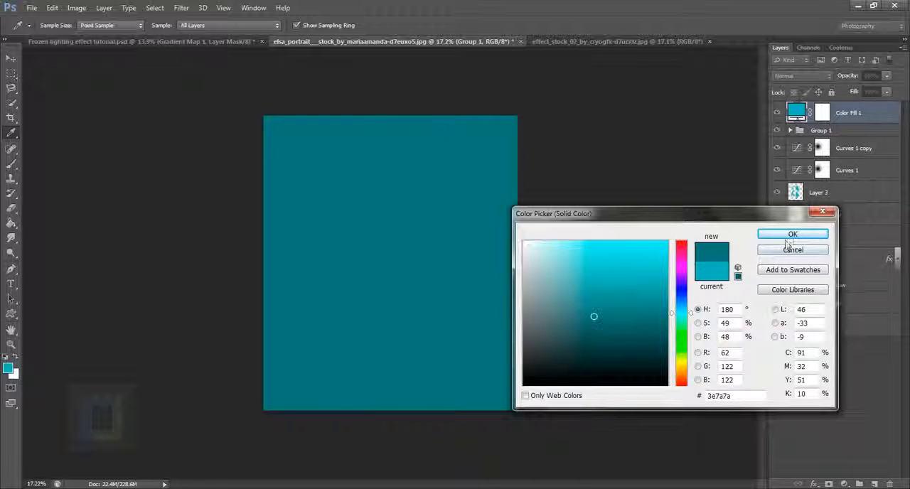
click(789, 237)
click(803, 77)
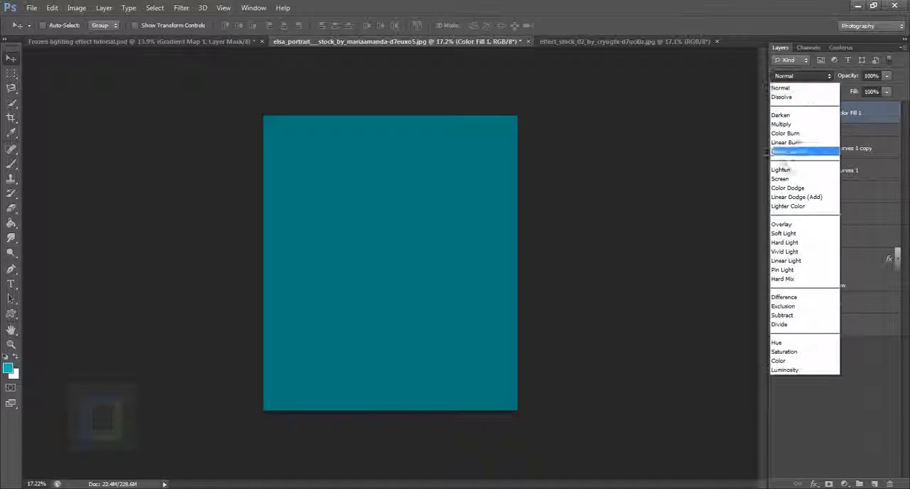
click(794, 187)
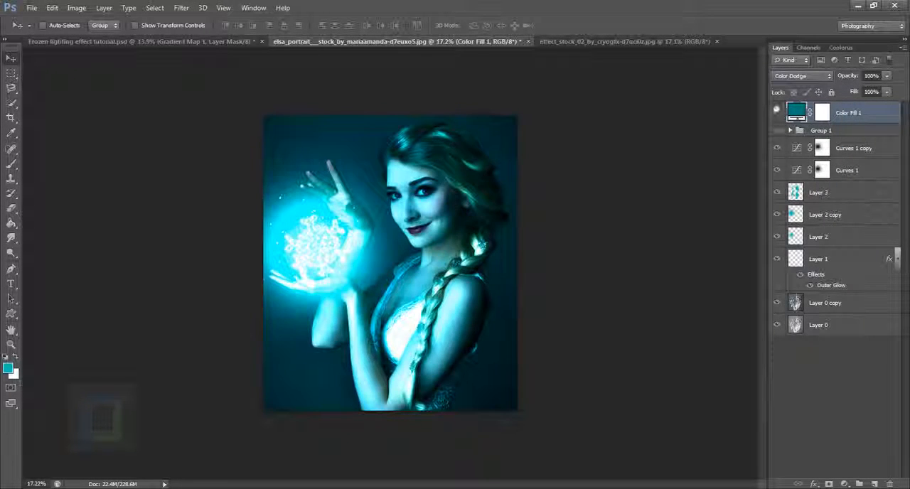
Lower the Color Fill 1 layer's opacity to 14% and compare the image with and without the fill
drag(841, 82, 776, 74)
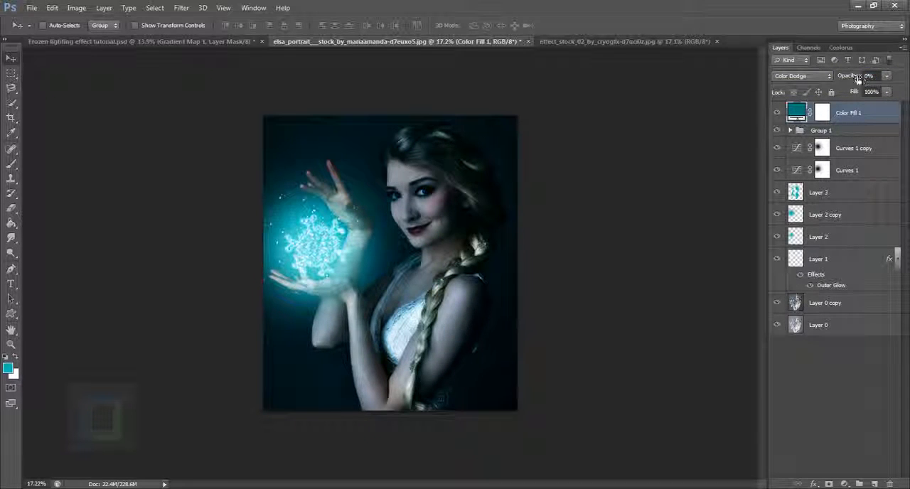
drag(845, 82, 851, 80)
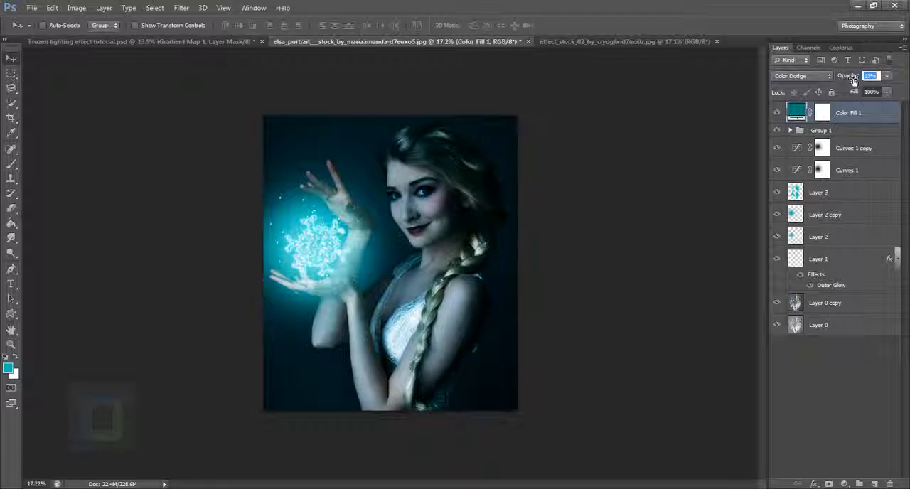
click(781, 117)
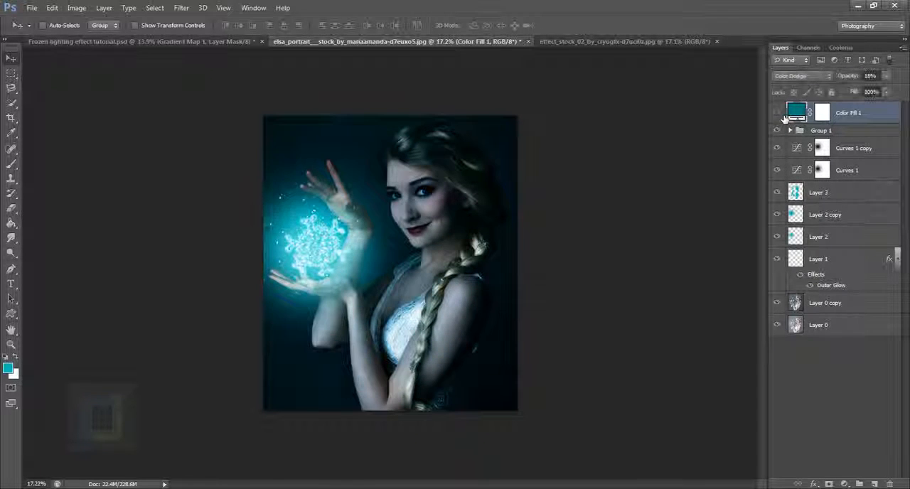
click(783, 117)
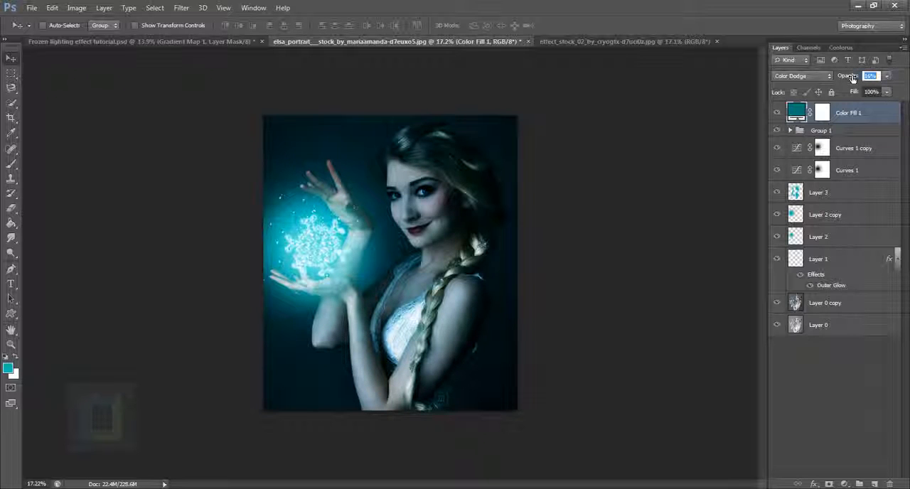
drag(852, 78, 851, 78)
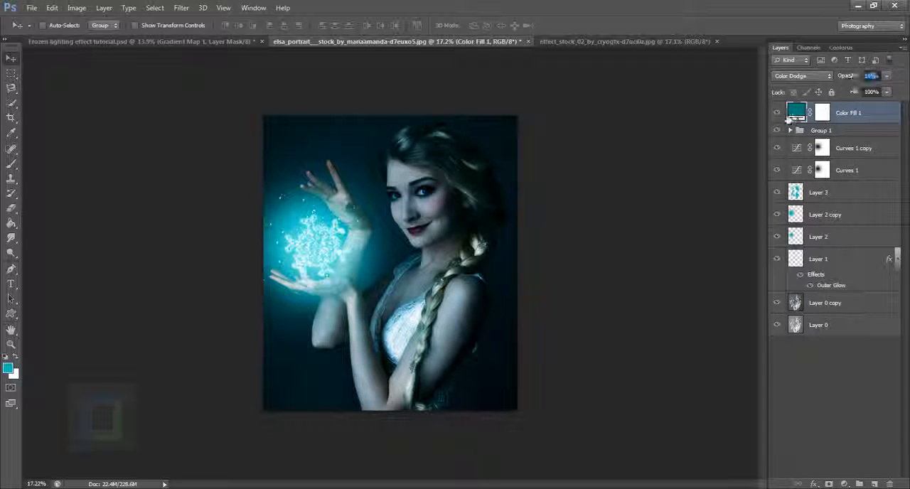
click(779, 113)
click(779, 114)
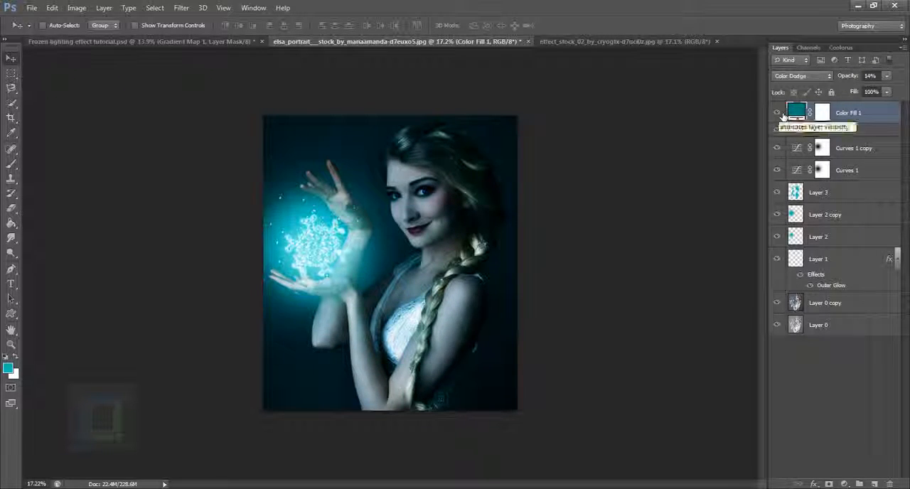
Add a Gradient Map adjustment layer above Color Fill 1 using the Violet, Orange gradient preset
click(844, 483)
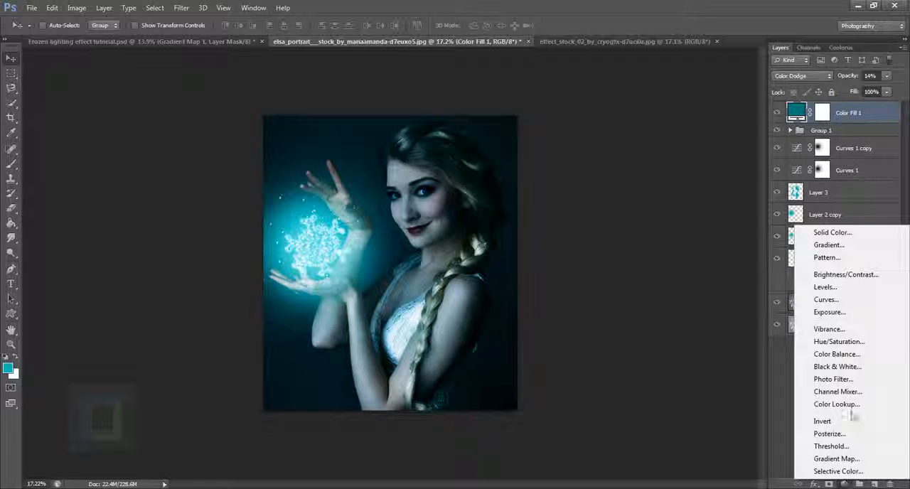
click(837, 459)
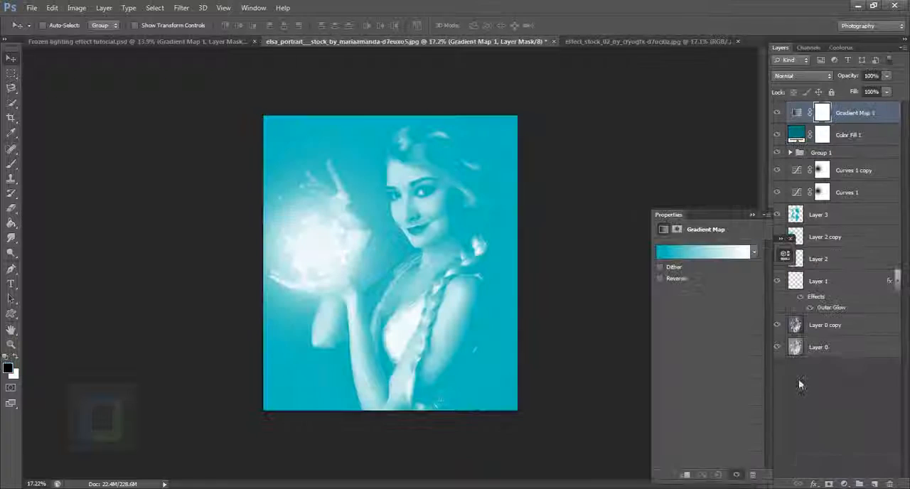
click(726, 252)
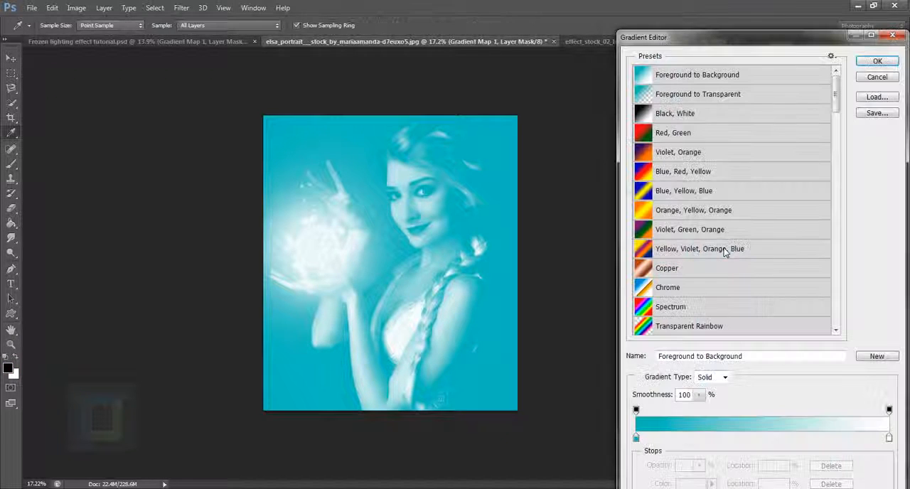
click(686, 157)
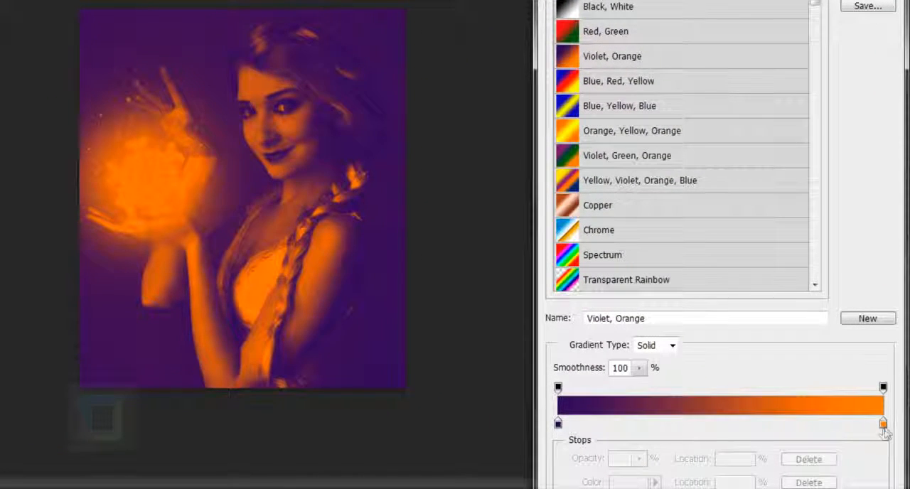
Recolor the gradient's orange end stop to turquoise #44d6c7 and accept the edited gradient
click(883, 424)
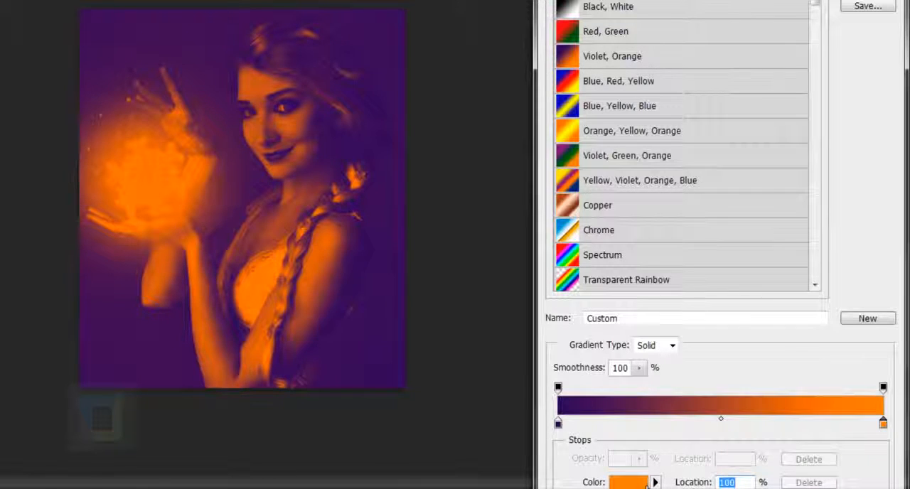
double_click(883, 424)
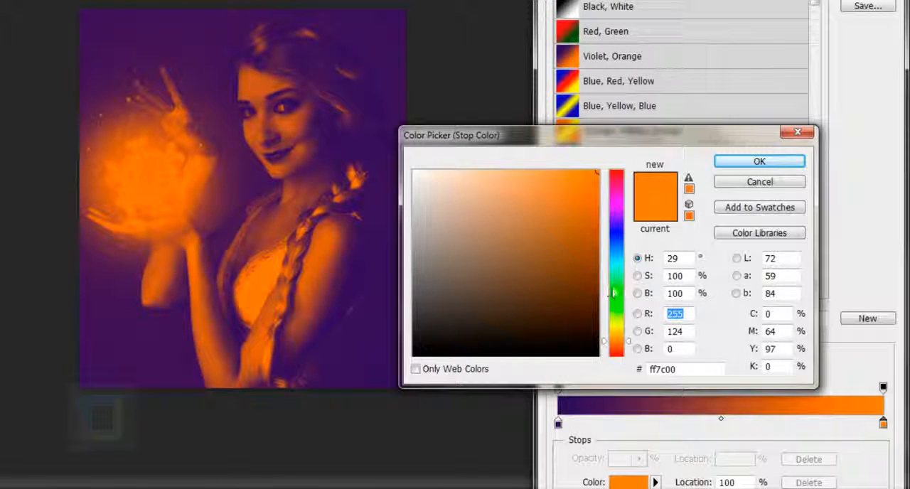
drag(616, 262, 616, 267)
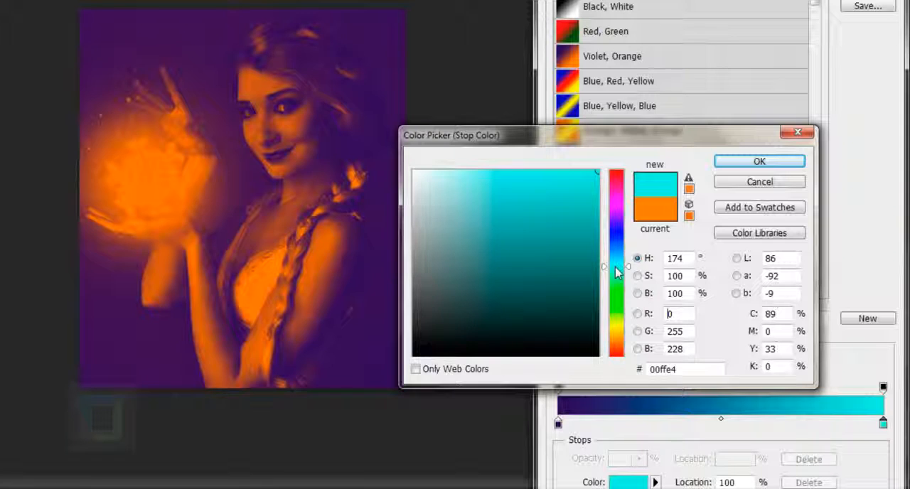
drag(548, 211, 545, 205)
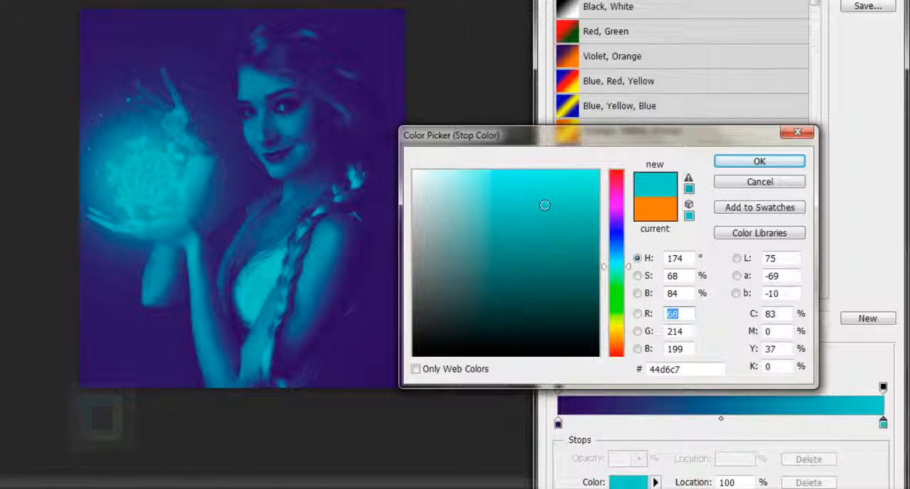
click(759, 161)
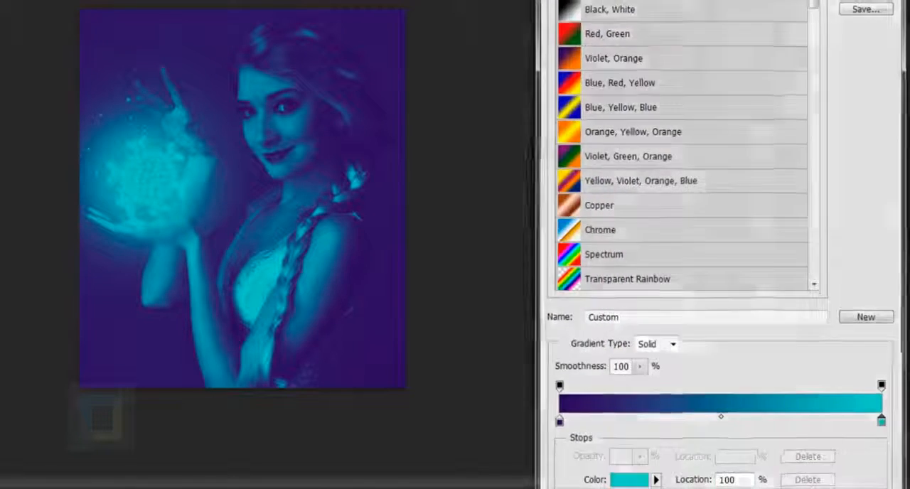
key(Return)
Set the Gradient Map 1 layer to Soft Light at 46% opacity and compare the image with and without it
click(800, 76)
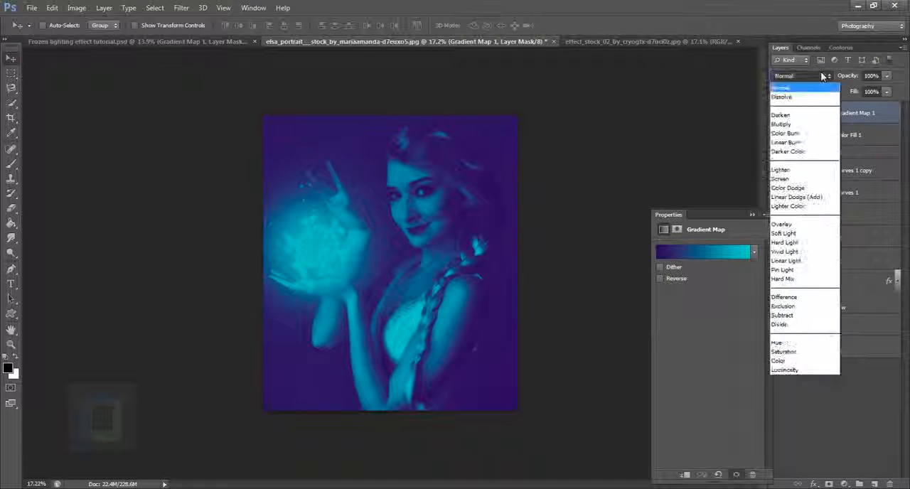
click(786, 233)
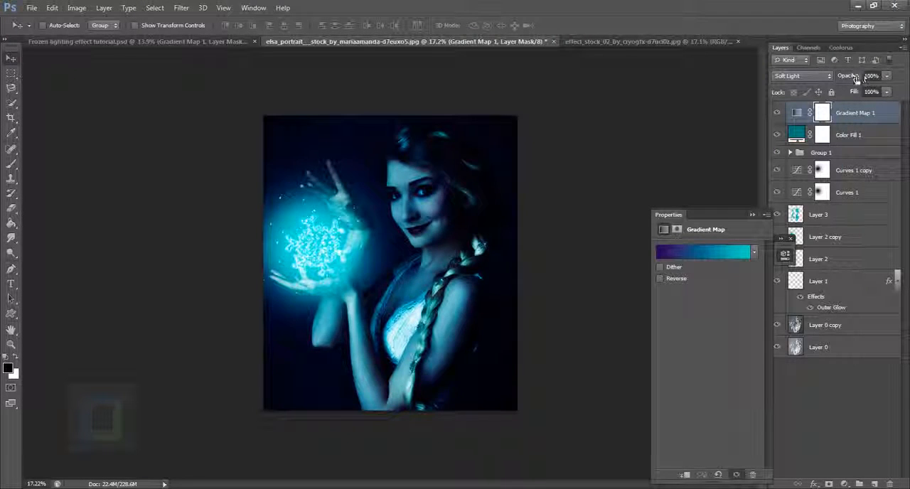
drag(855, 79, 825, 75)
click(777, 113)
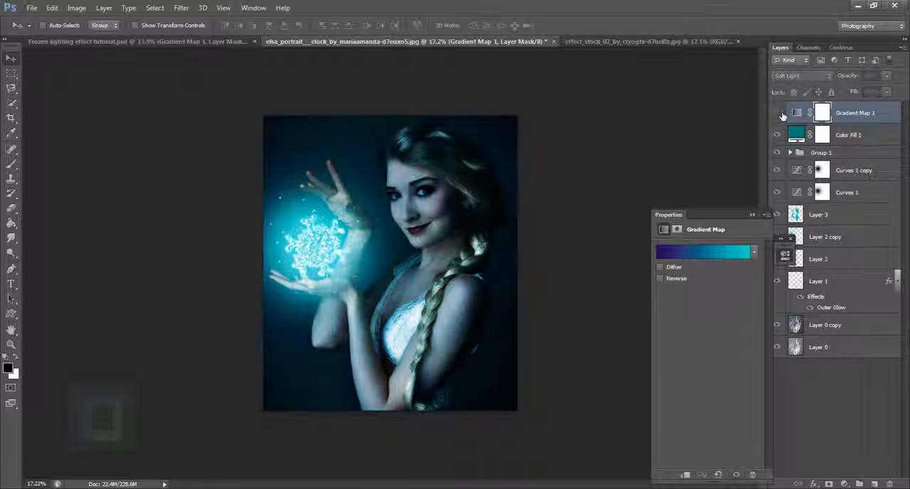
click(778, 113)
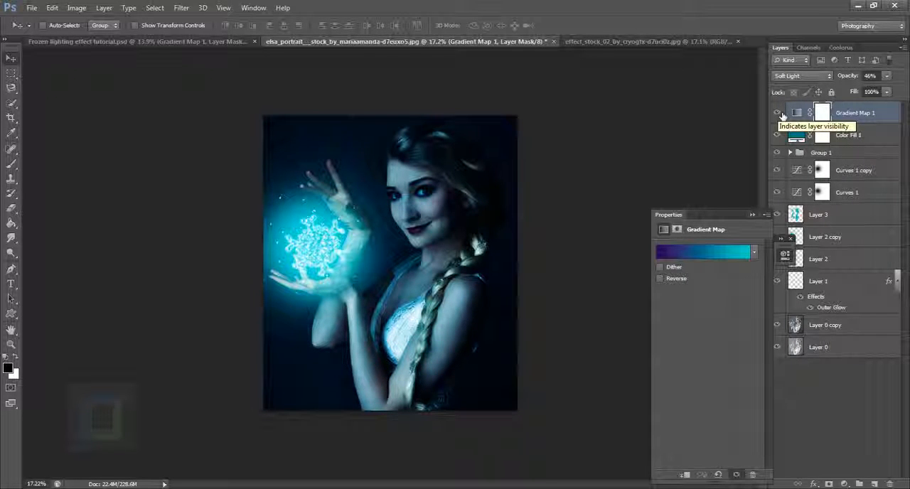
click(777, 113)
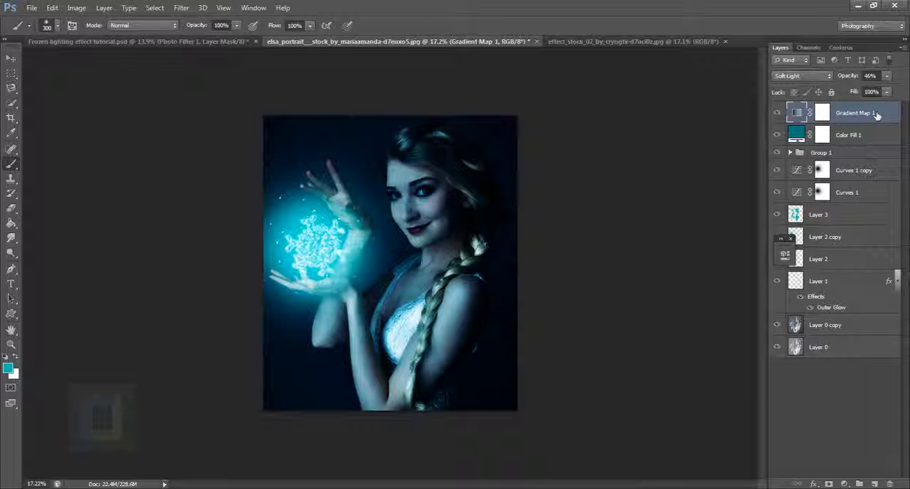
Add a Brightness/Contrast adjustment layer above Gradient Map 1 with Brightness set to 40
click(844, 483)
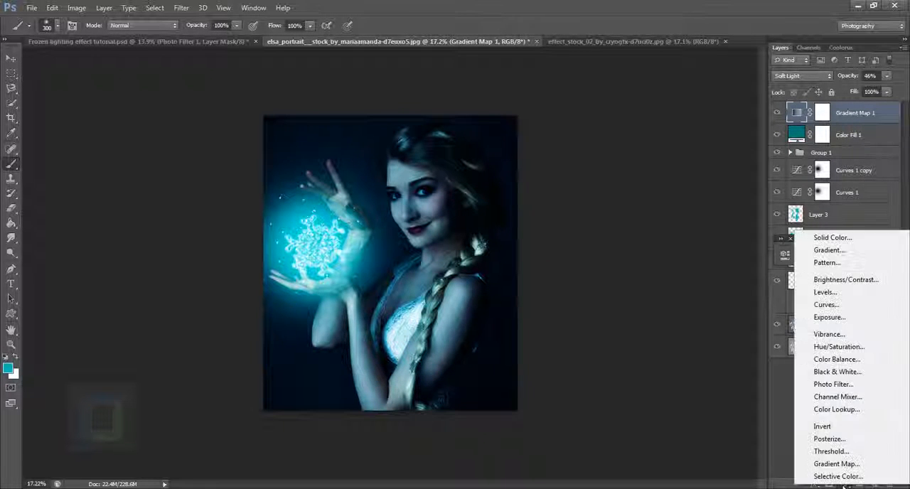
click(811, 281)
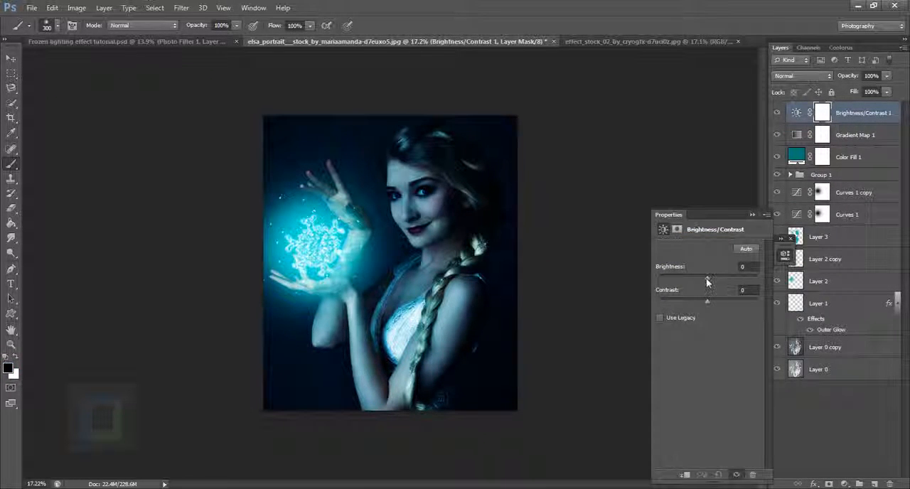
drag(711, 282, 722, 282)
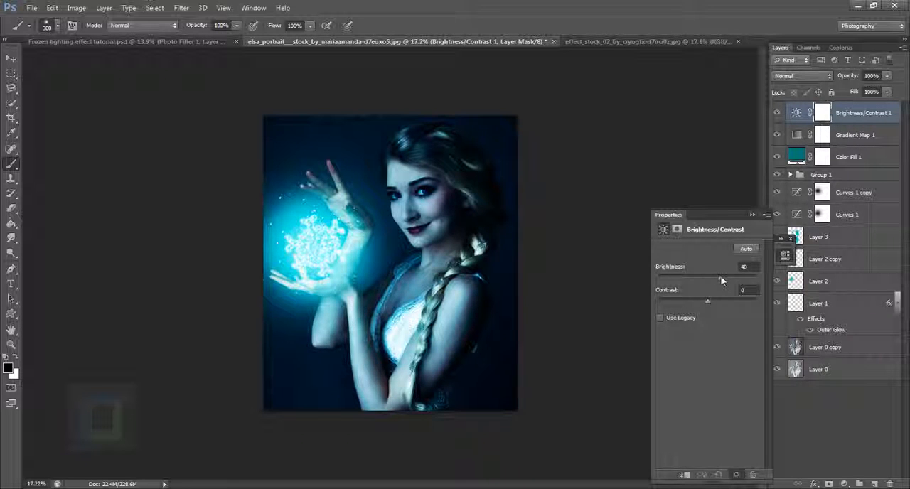
click(752, 214)
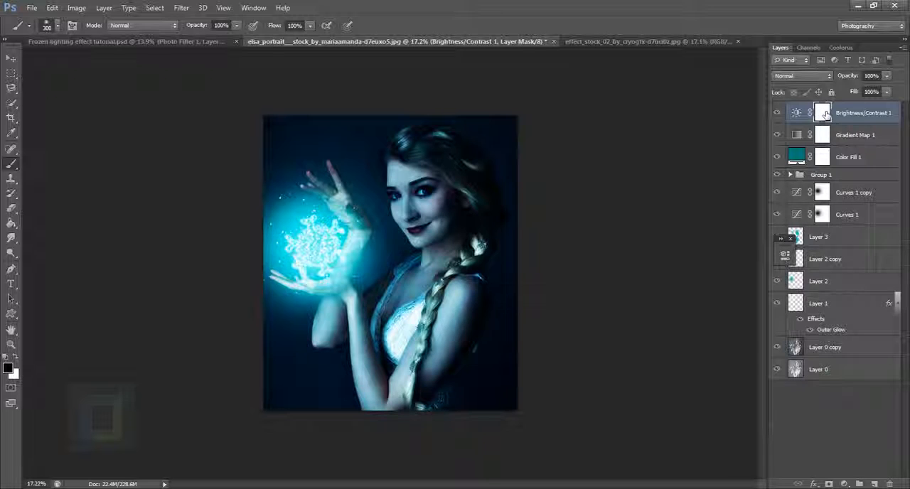
Invert the Brightness/Contrast mask to black and paint white over the glowing snowflake with a 1200 px brush
key(ctrl+i)
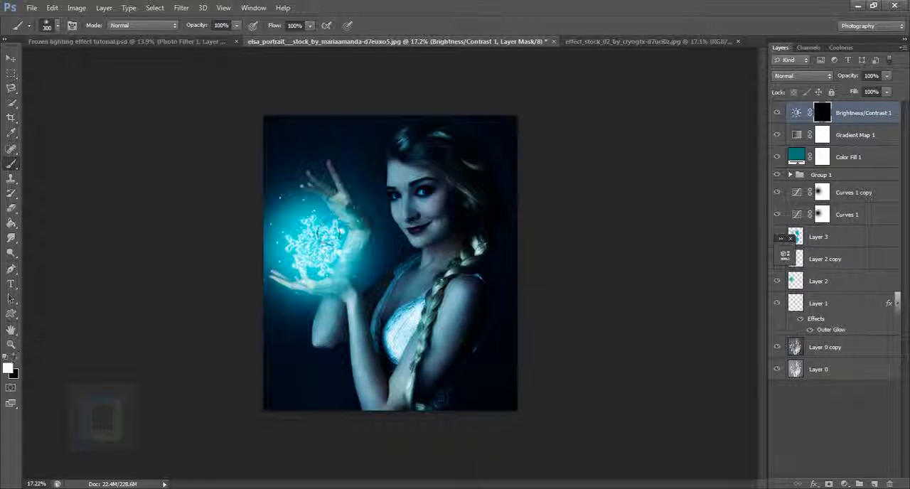
scroll(341, 249, up, 2)
key(bracketright)
key(bracketright)
key(bracketright)
key(bracketright)
key(bracketright)
key(bracketright)
key(bracketright)
key(bracketright)
click(309, 246)
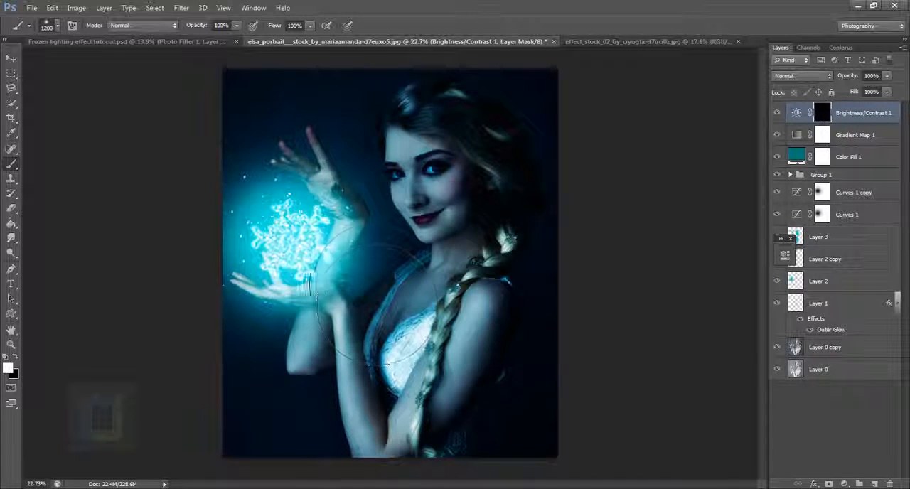
Reduce the brush size and paint white on the Brightness/Contrast mask over the woman's face
scroll(357, 306, down, 4)
key(bracketleft)
key(bracketleft)
key(bracketleft)
key(bracketleft)
key(bracketleft)
key(bracketleft)
key(bracketleft)
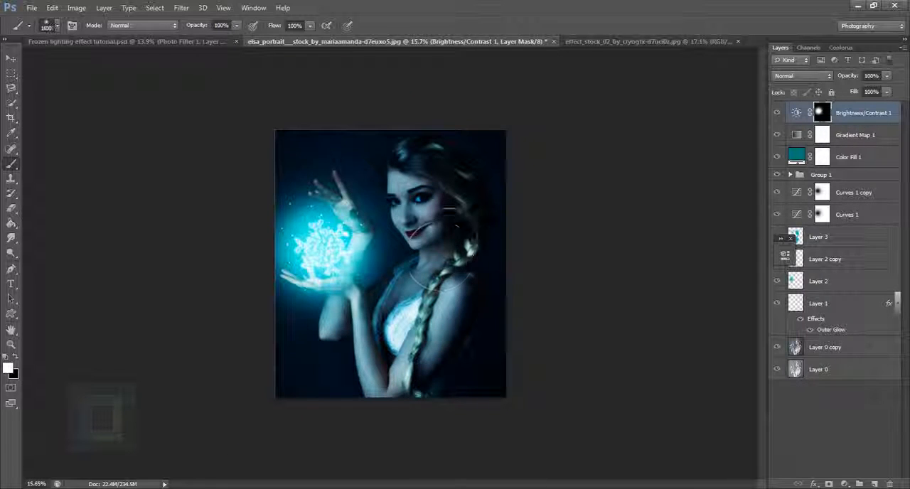
scroll(445, 213, up, 2)
drag(443, 216, 436, 222)
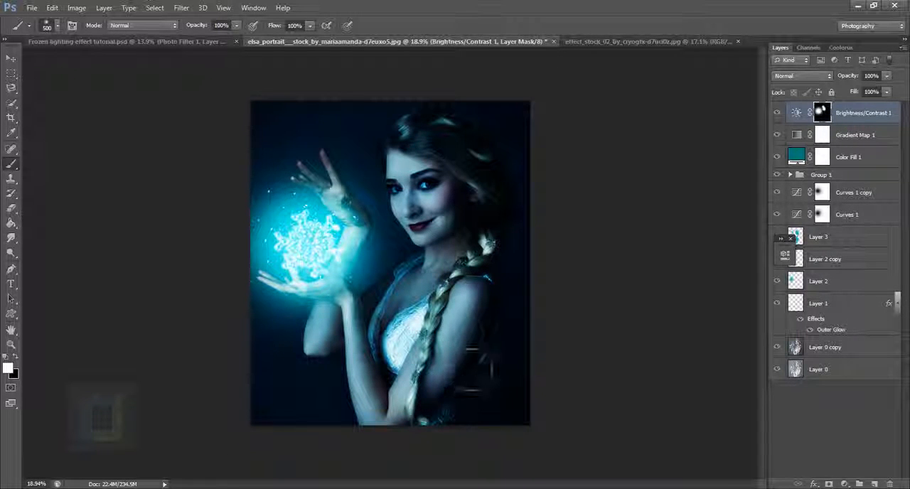
Paint white on the Brightness/Contrast mask over the shoulder, upper arm and dress with a smaller brush
key(bracketleft)
key(bracketleft)
mouse_move(465, 271)
mouse_down()
mouse_move(431, 317)
mouse_move(435, 380)
mouse_up()
click(394, 317)
key(bracketleft)
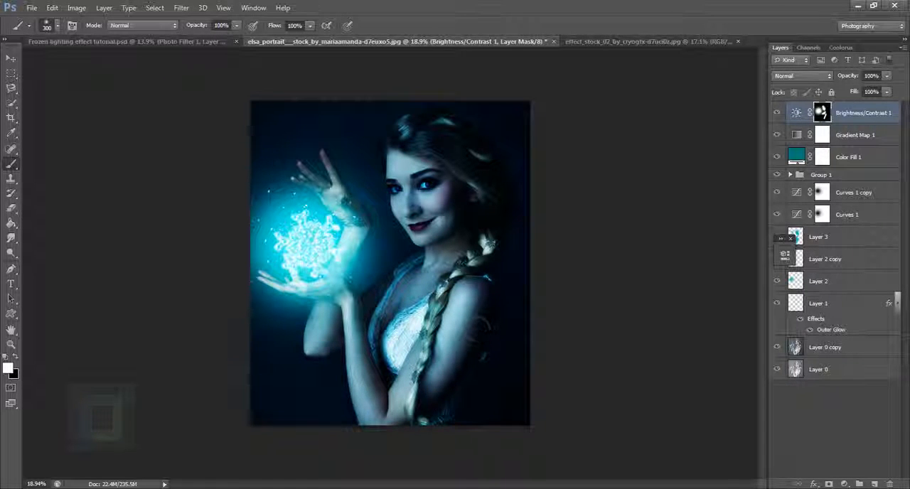
Brighten the forearms, chest and braid by painting white on the Brightness/Contrast mask with a brush of about 250 px
key(bracketright)
key(bracketleft)
mouse_move(383, 422)
mouse_down()
mouse_move(359, 342)
mouse_move(319, 318)
mouse_up()
click(394, 306)
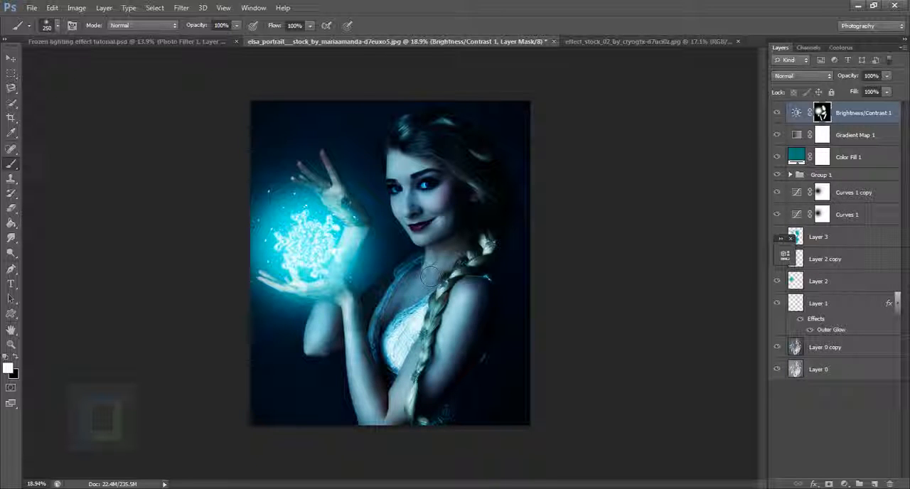
drag(437, 281, 425, 307)
drag(422, 342, 419, 346)
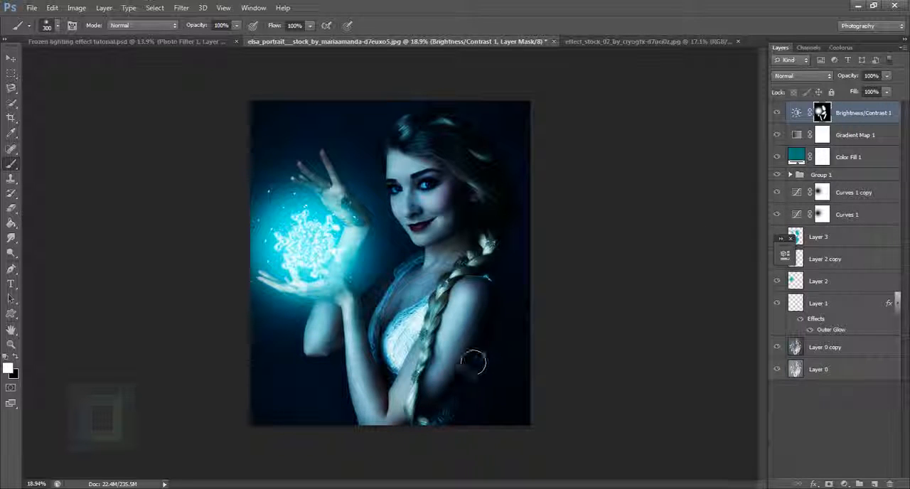
Paint white on the mask over the cheek with a 250 px brush and compare the image with and without Brightness/Contrast 1
key([)
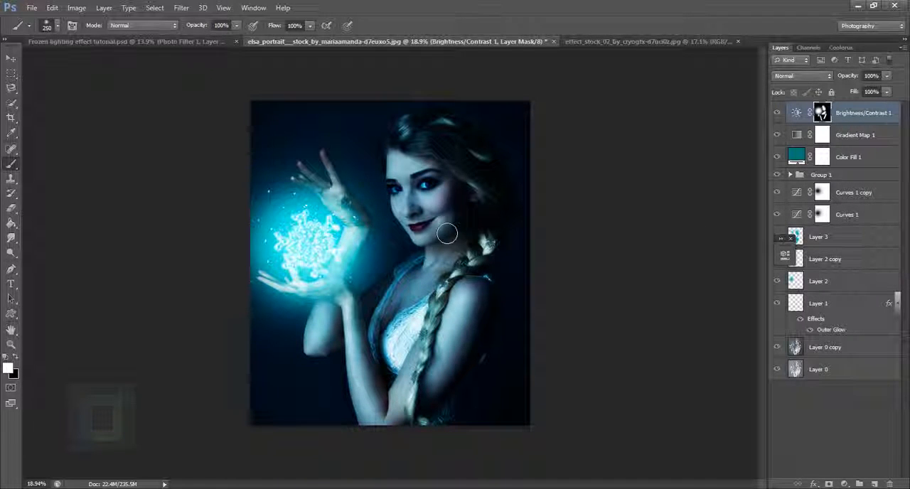
drag(446, 196, 453, 198)
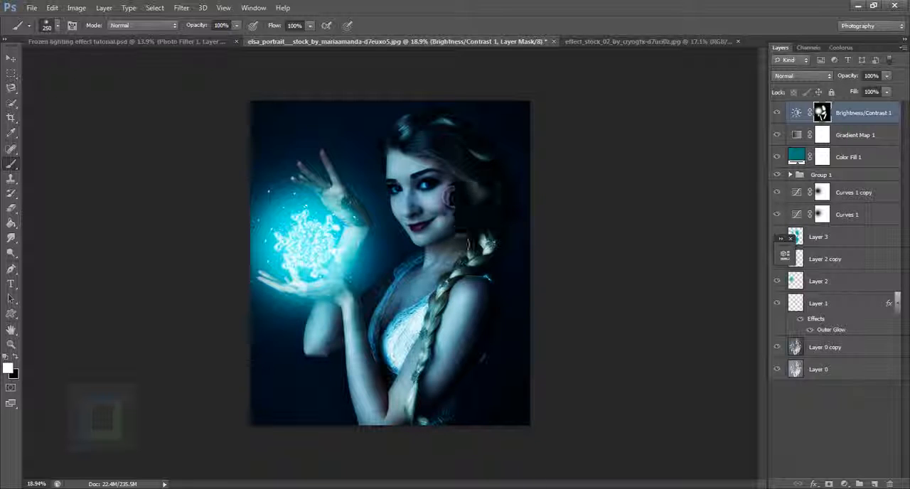
click(777, 114)
click(777, 115)
Paint black on the Brightness/Contrast 1 mask over the glowing snowflake with a 1000 px brush to soften its brightness
scroll(617, 135, down, 1)
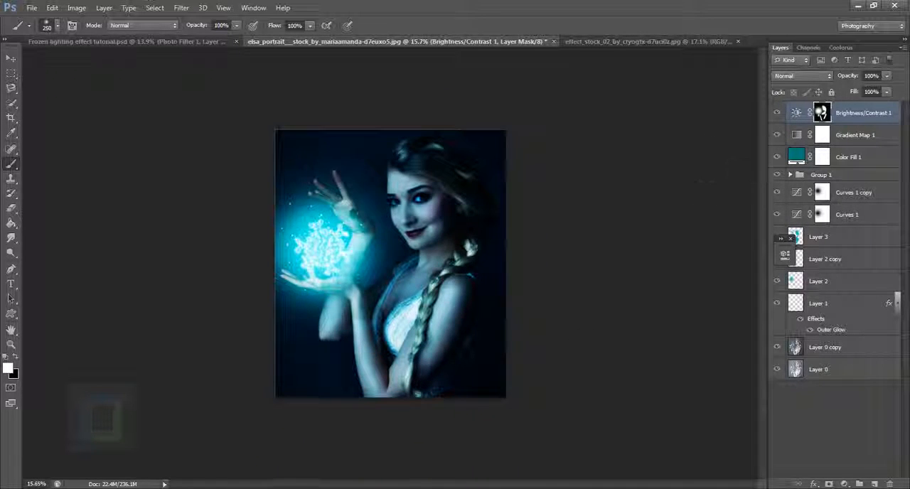
key(x)
key(bracketright)
key(bracketright)
key(bracketright)
key(bracketright)
key(bracketright)
key(bracketright)
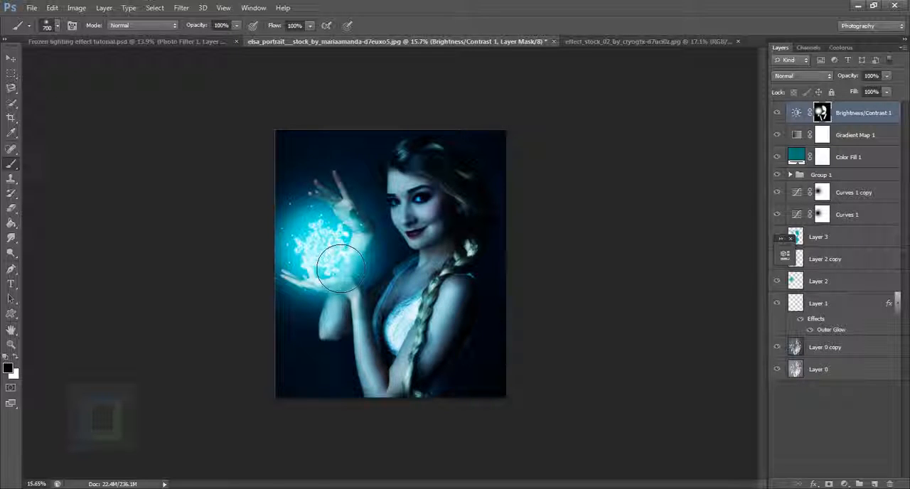
key(bracketright)
key(bracketright)
click(324, 250)
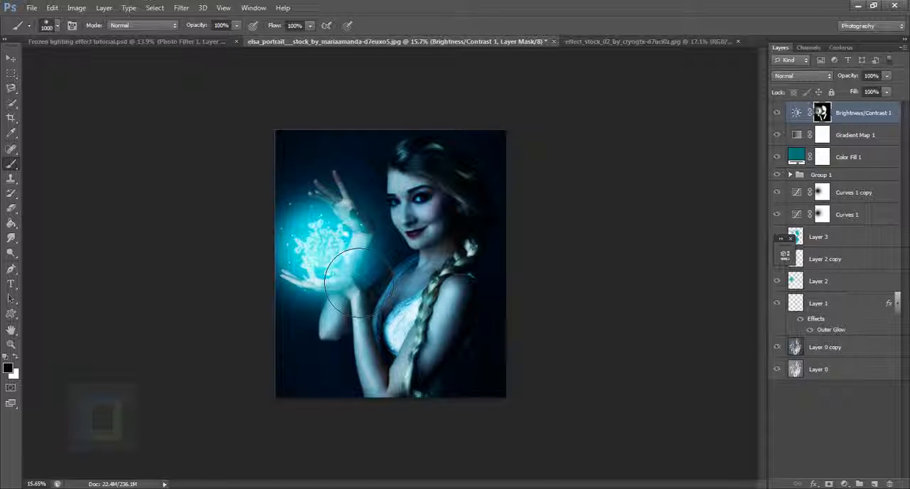
scroll(482, 311, down, 2)
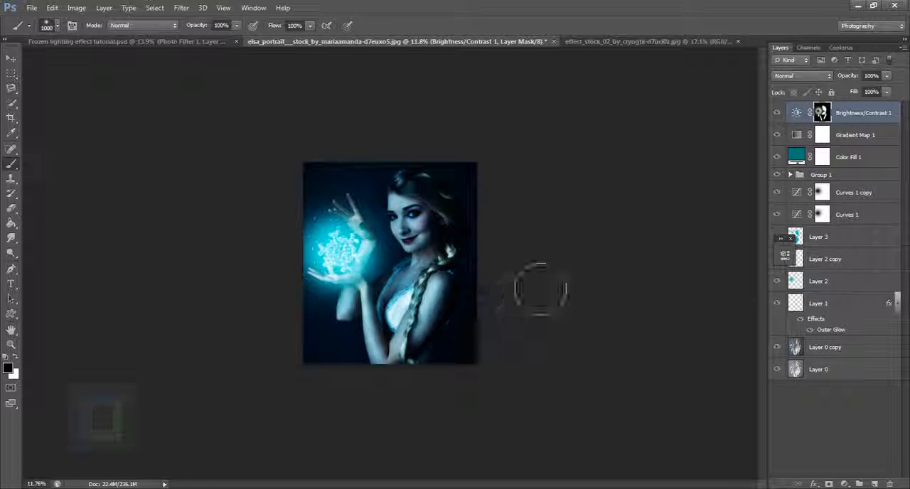
scroll(540, 290, up, 2)
click(782, 113)
click(783, 113)
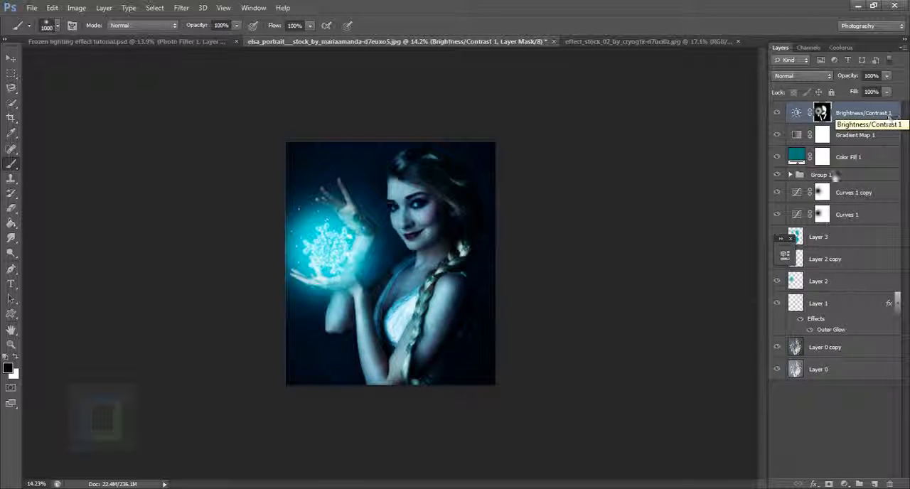
Add a Photo Filter adjustment layer above Brightness/Contrast 1 using Cooling Filter (82) at 7% density
click(844, 484)
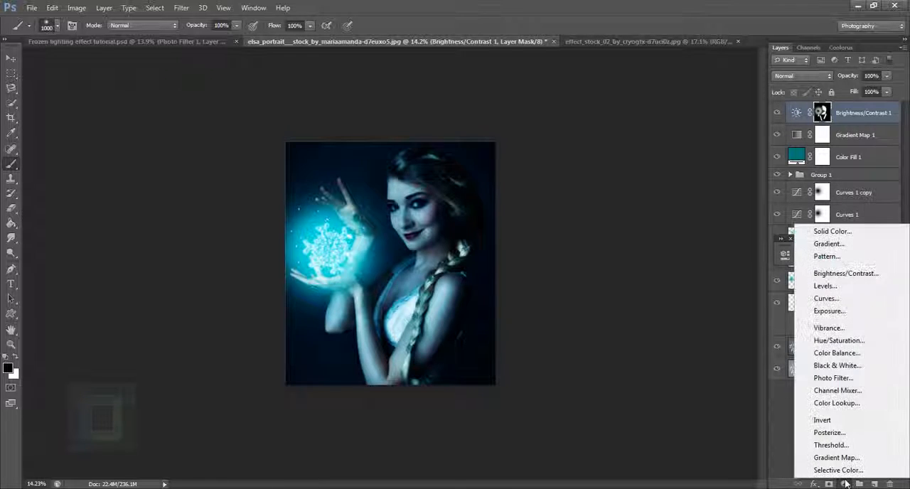
click(833, 378)
click(700, 249)
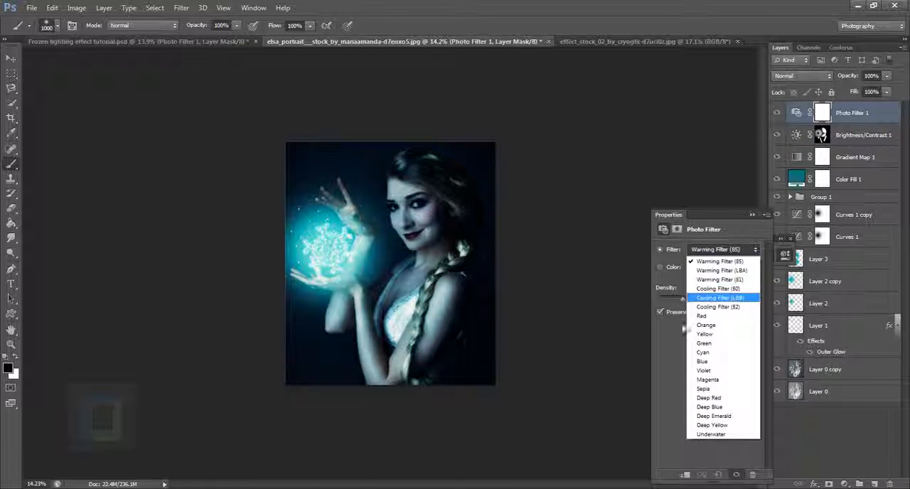
click(728, 308)
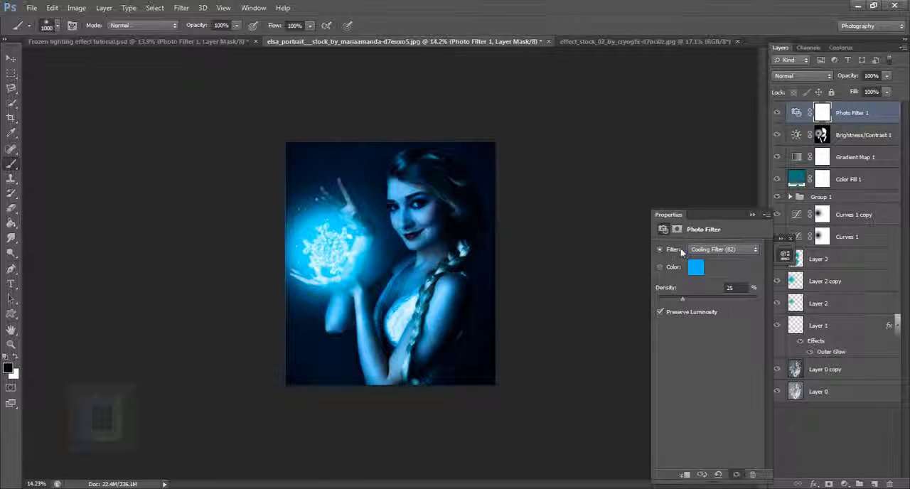
mouse_move(681, 299)
mouse_down()
mouse_move(657, 293)
mouse_move(664, 300)
mouse_up()
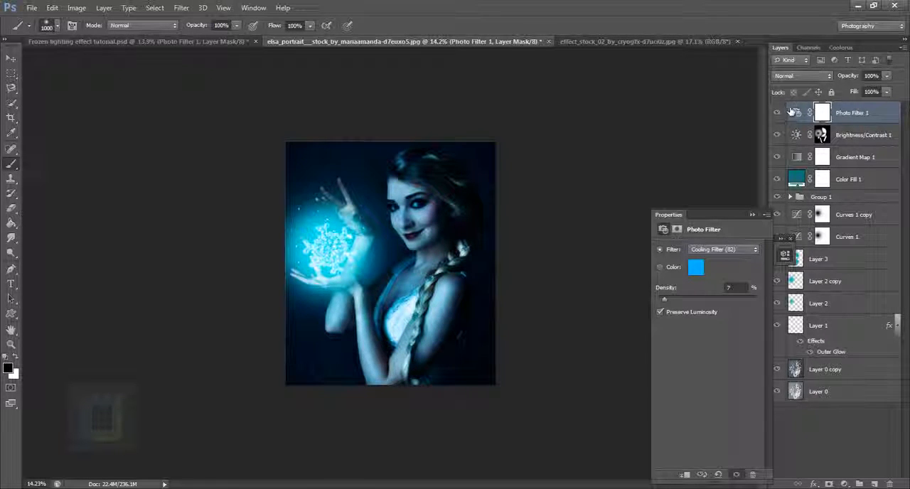
click(755, 214)
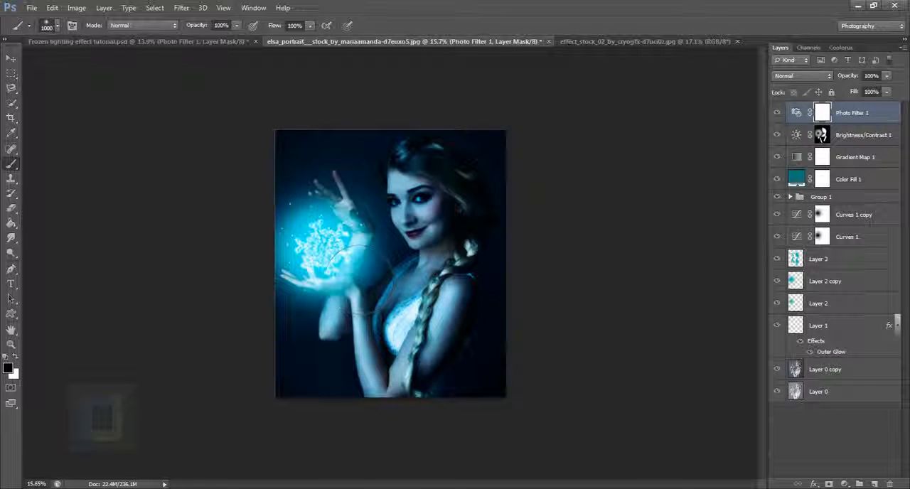
Reduce the opacity of Layer 2 copy to 71% and compare the glow with and without that layer
click(839, 283)
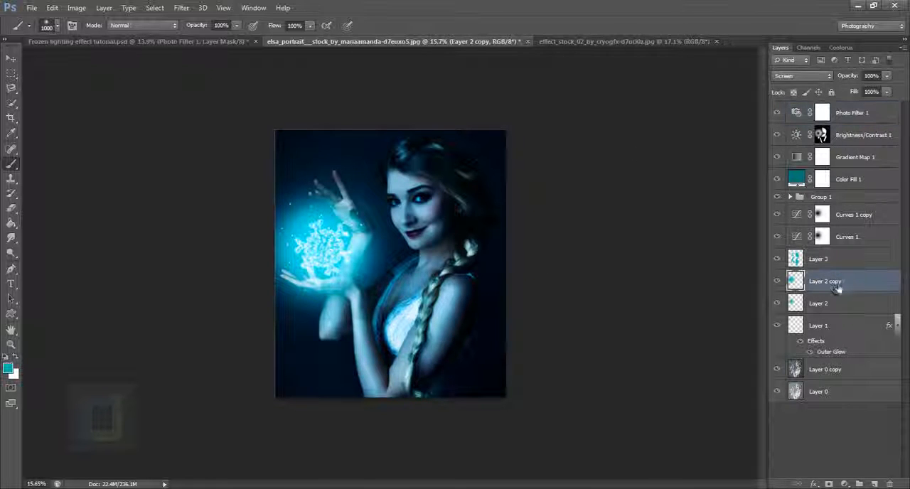
click(777, 281)
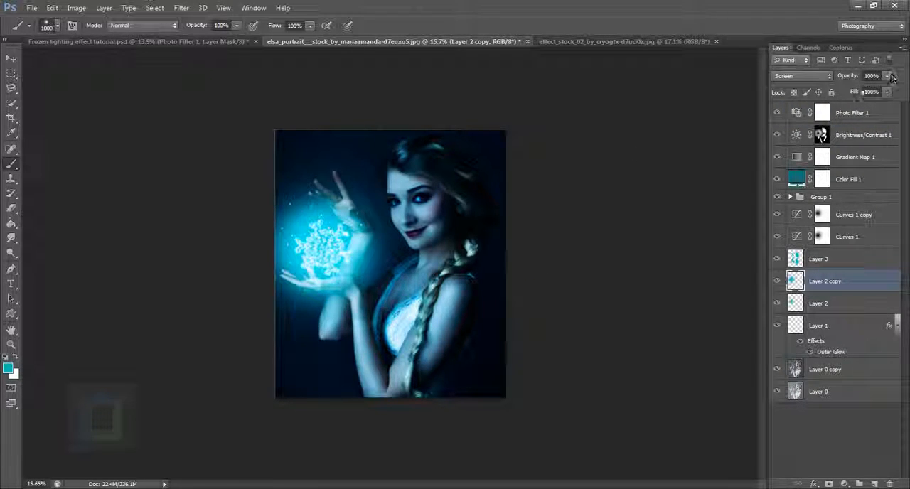
drag(856, 84, 841, 79)
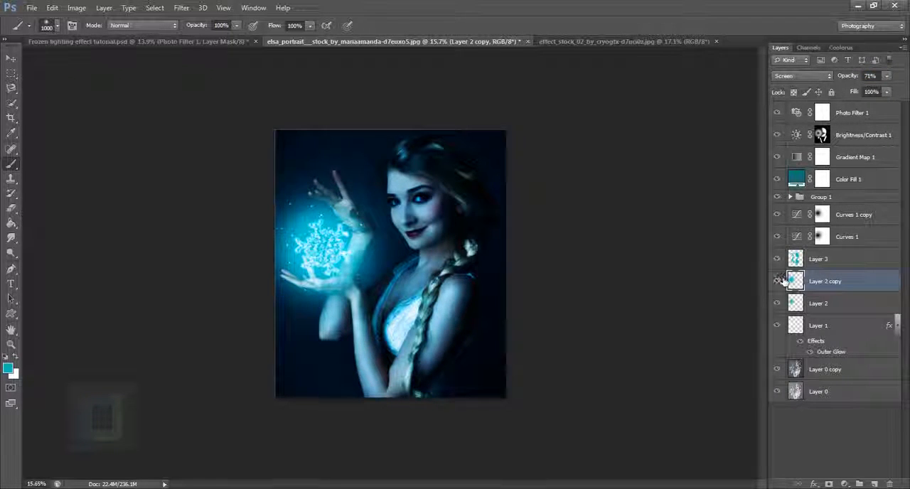
click(777, 280)
click(777, 280)
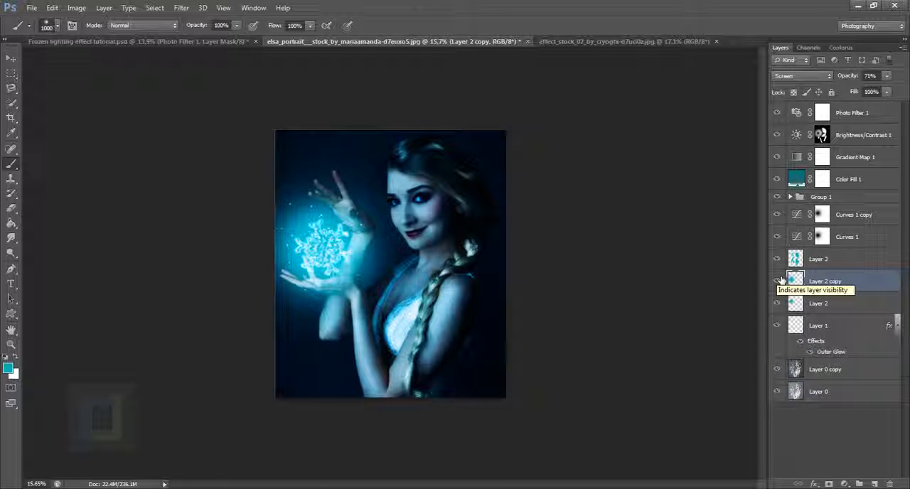
Select Layer 3, Layer 2 copy, Layer 2 and Group 1 together and reposition the snowflake glow between the hands
click(845, 259)
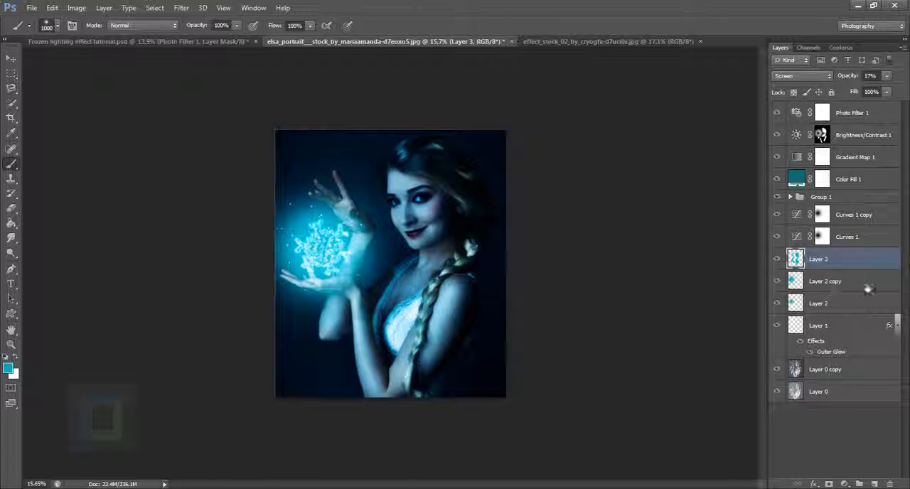
shift+click(868, 284)
shift+click(867, 303)
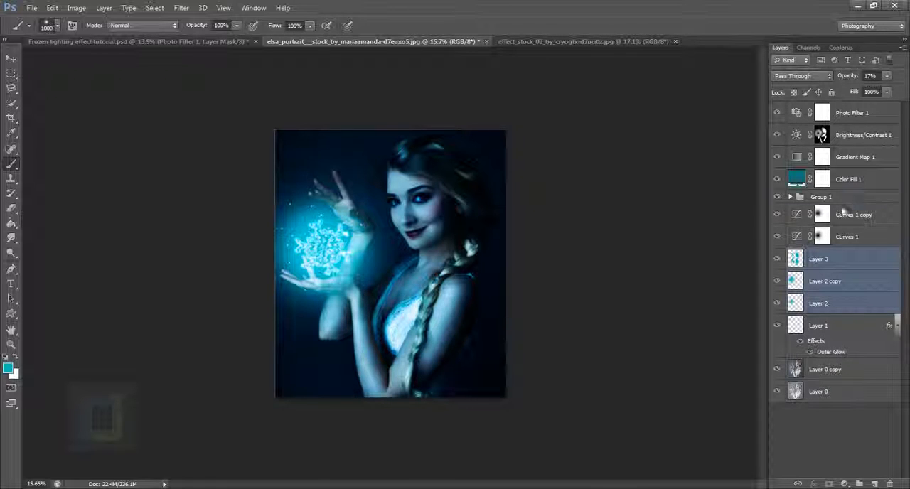
ctrl+click(839, 197)
click(10, 57)
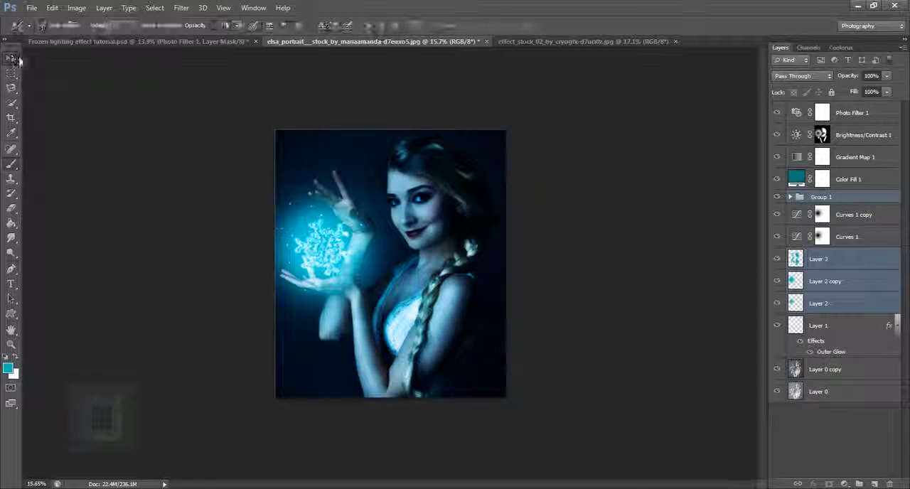
drag(327, 254, 333, 229)
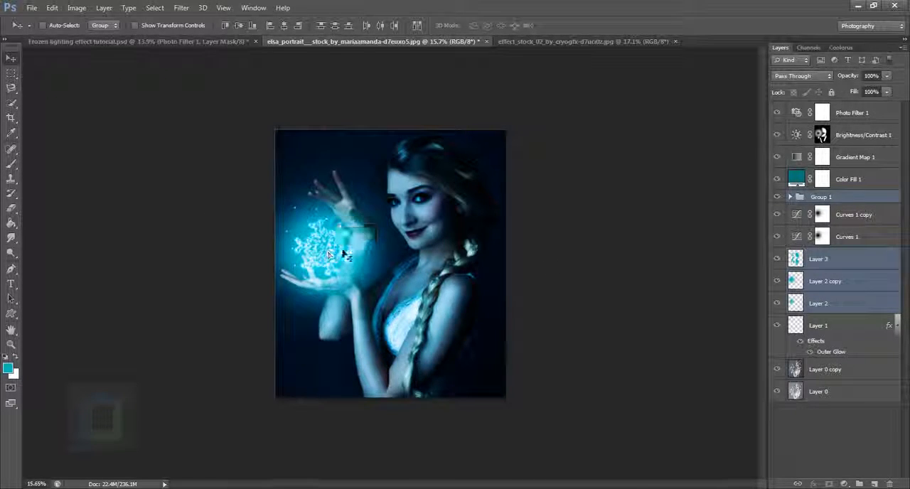